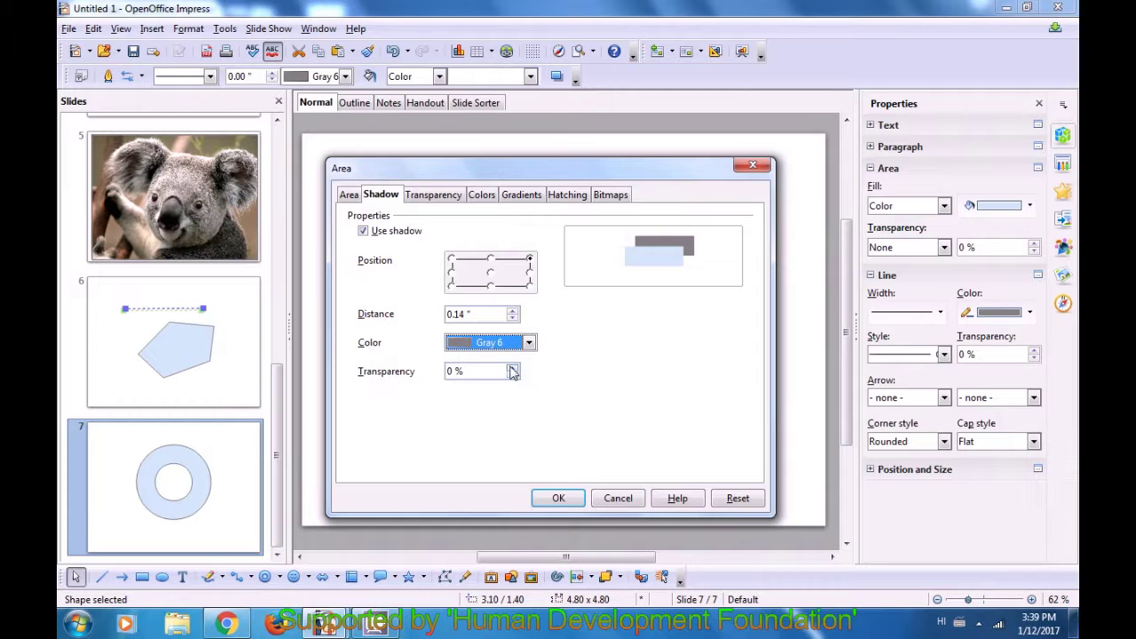
left_click(513, 370)
- Set the ring's shadow transparency to 15 %
left_click(513, 375)
left_click(513, 376)
left_click(513, 375)
left_click(513, 368)
left_click(513, 367)
left_click(514, 368)
left_click(514, 367)
left_click(513, 368)
left_click(513, 376)
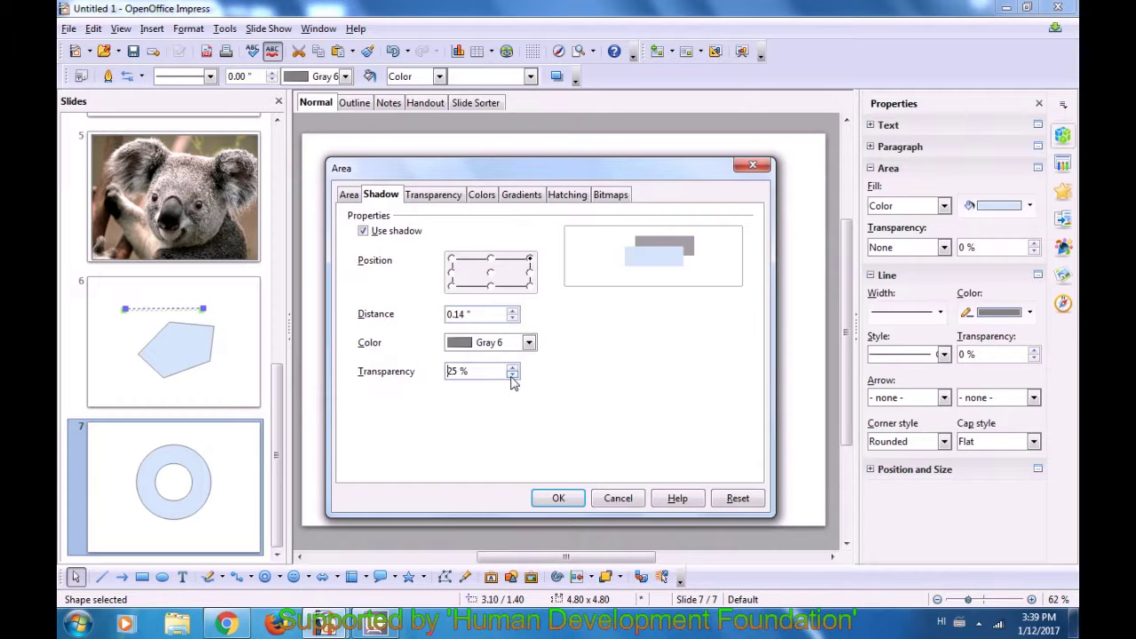
left_click(513, 375)
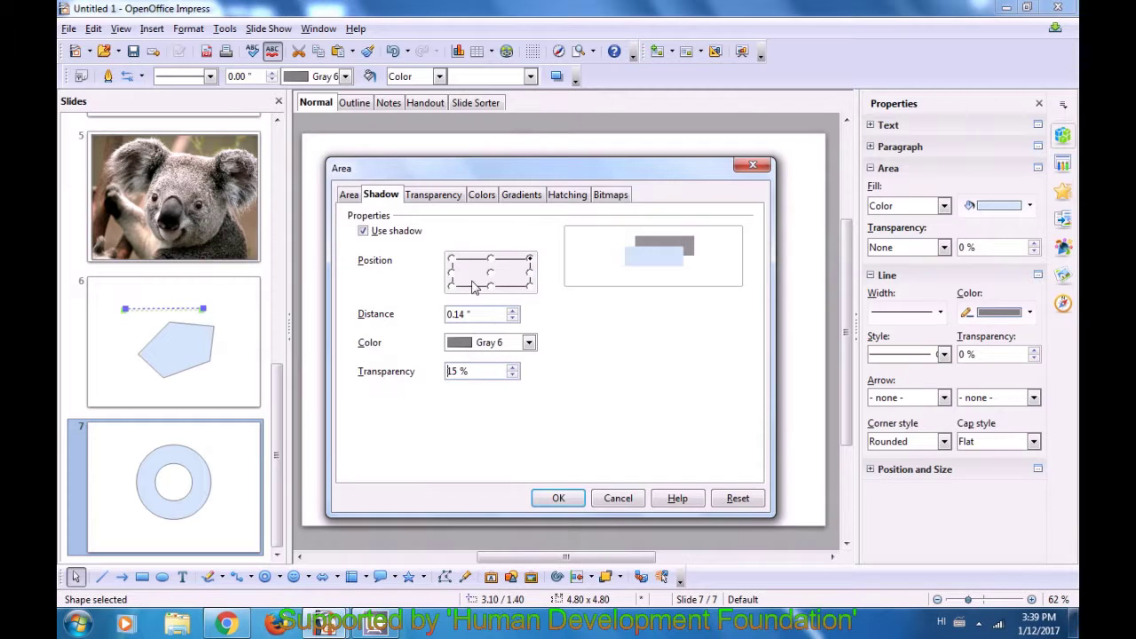
left_click(428, 200)
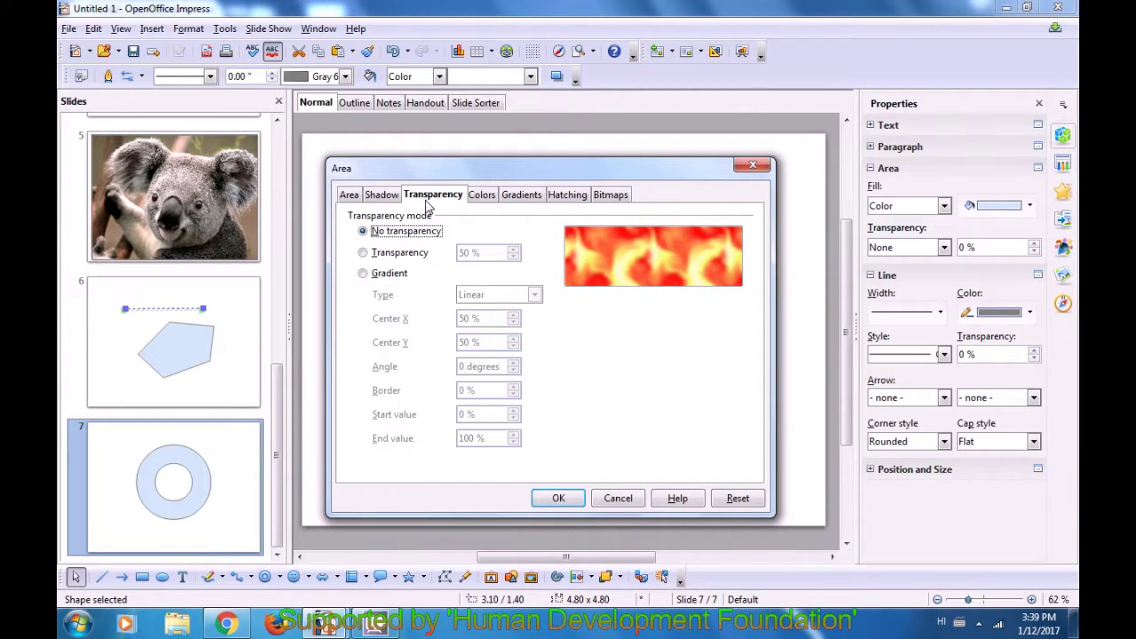
- Give the ring a uniform fill transparency of 10 %
left_click(363, 253)
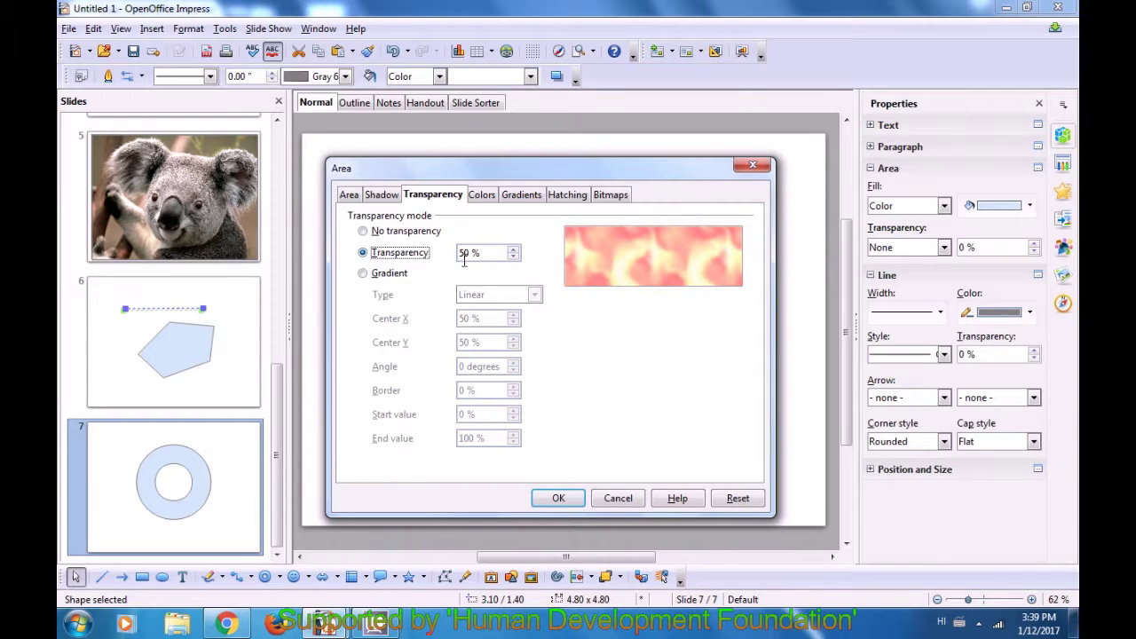
left_click(513, 251)
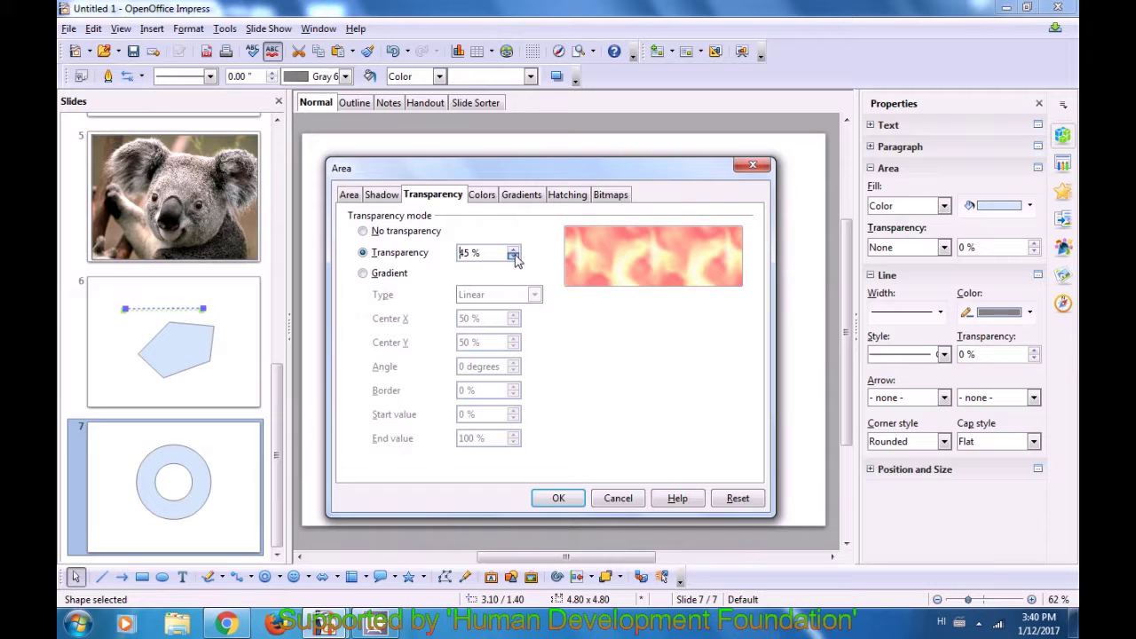
left_click(513, 251)
left_click(513, 257)
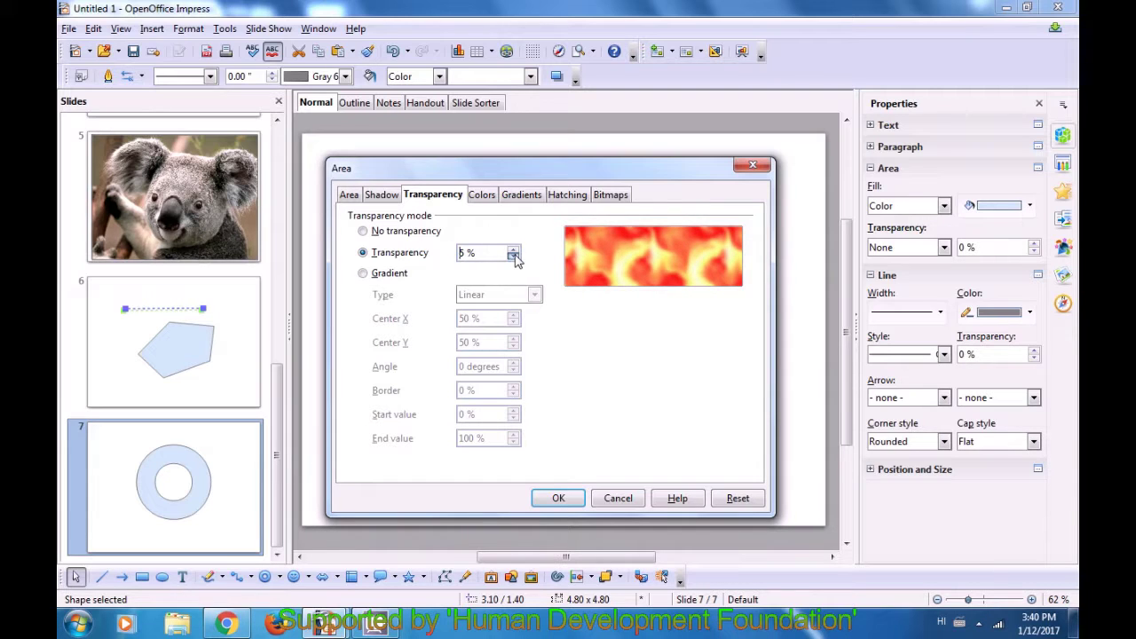
left_click(513, 251)
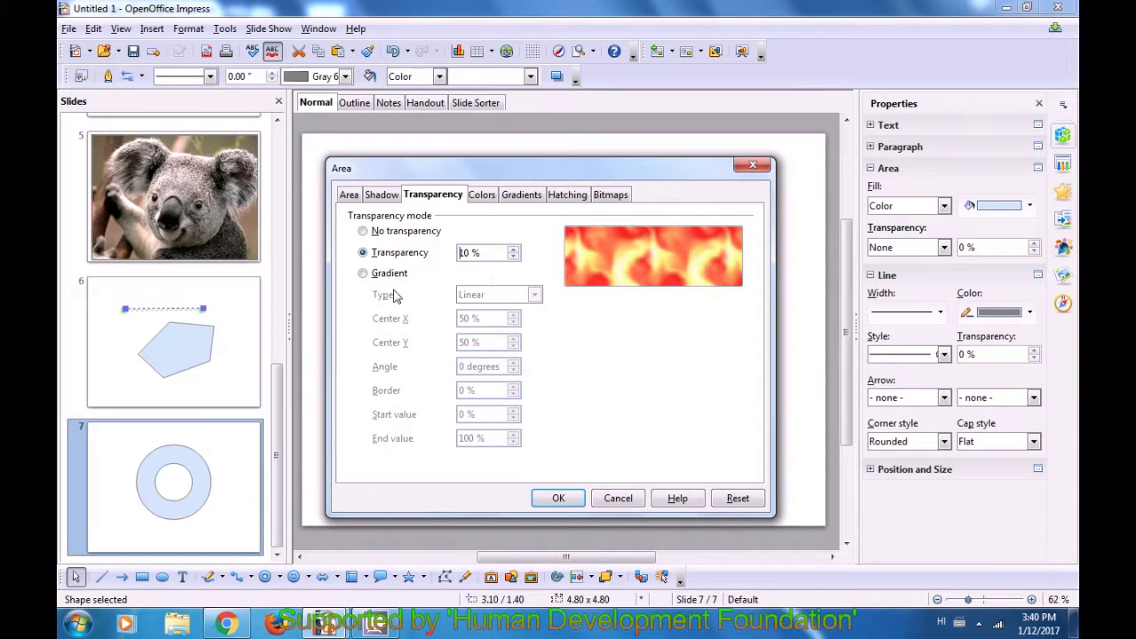
- Switch to gradient transparency at 90 degrees, 25 % border, with a lowered end value
left_click(364, 274)
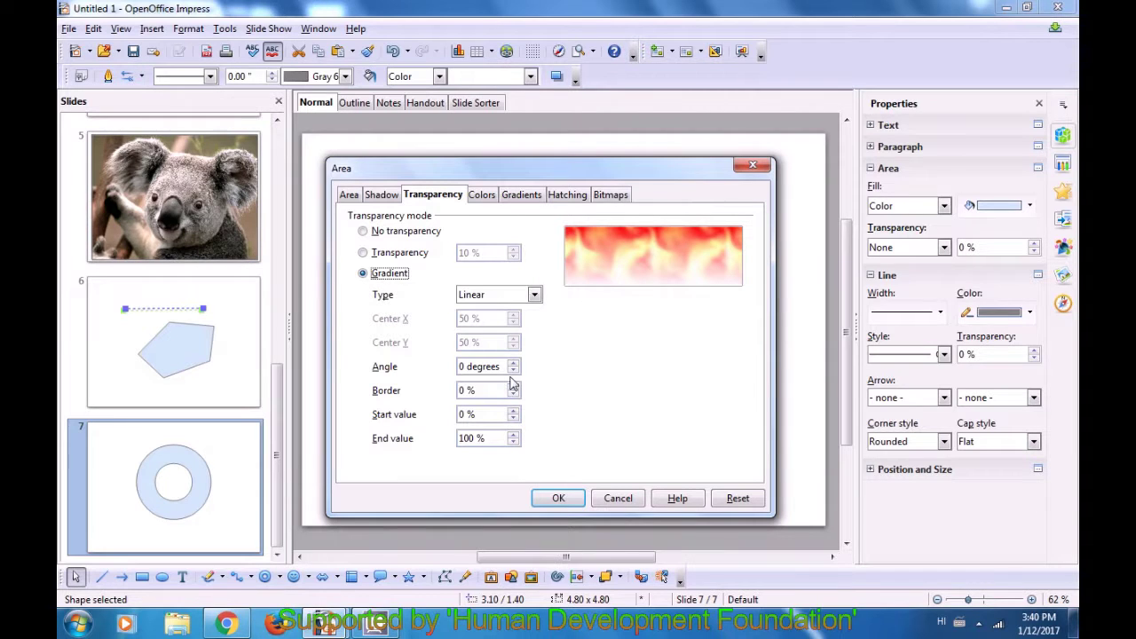
left_click(513, 364)
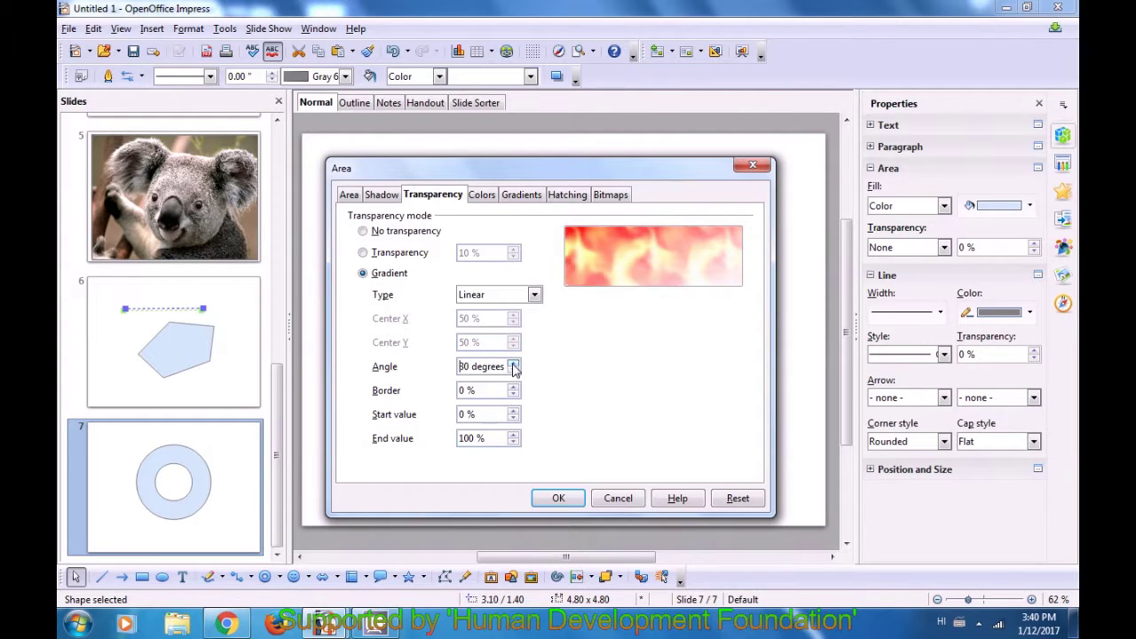
left_click(513, 363)
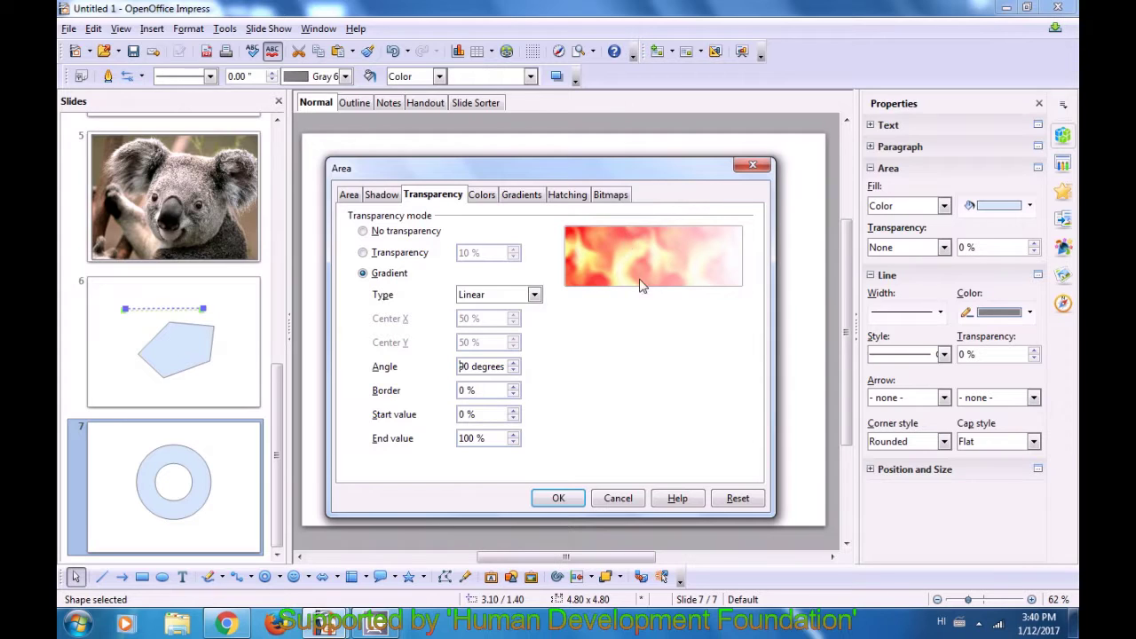
left_click(513, 387)
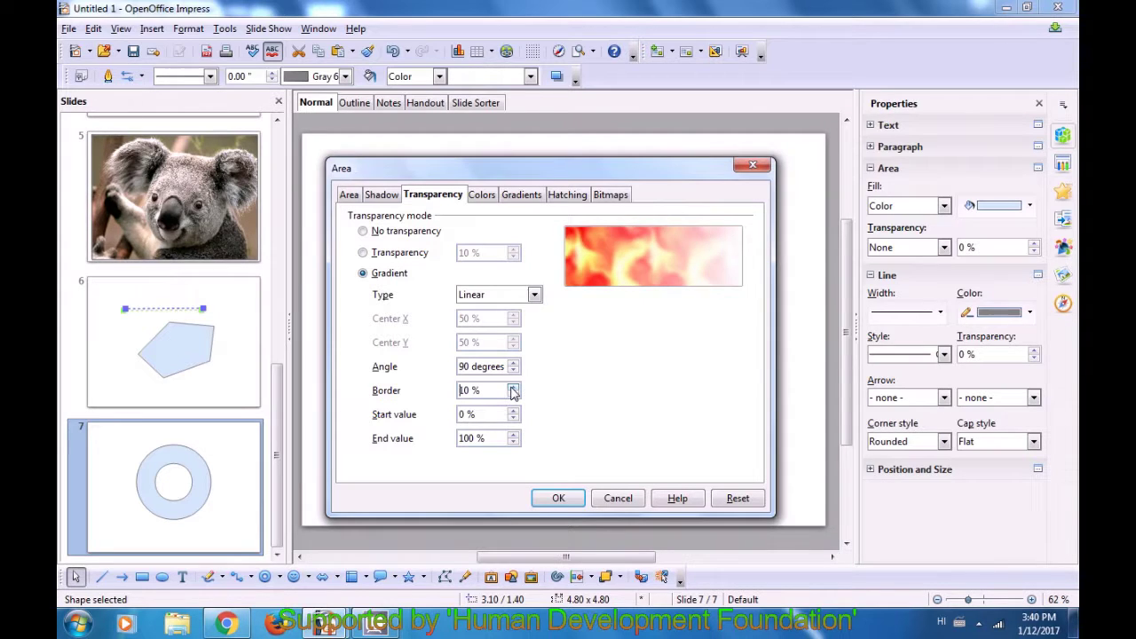
left_click(513, 388)
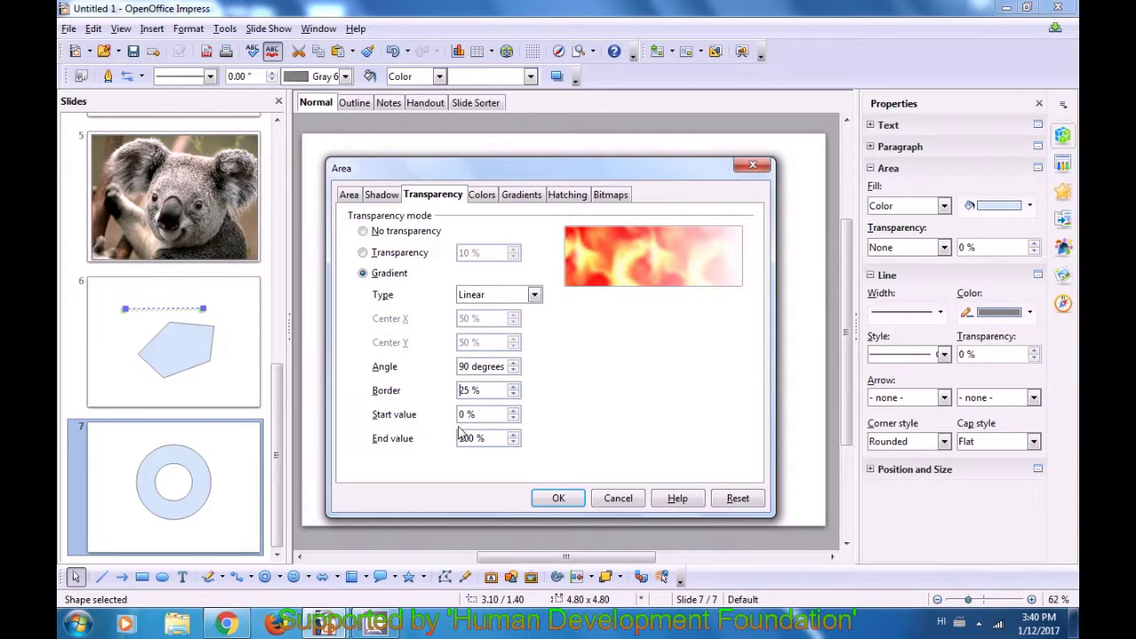
left_click(513, 442)
left_click(513, 442)
left_click(513, 442)
left_click(513, 442)
left_click(513, 442)
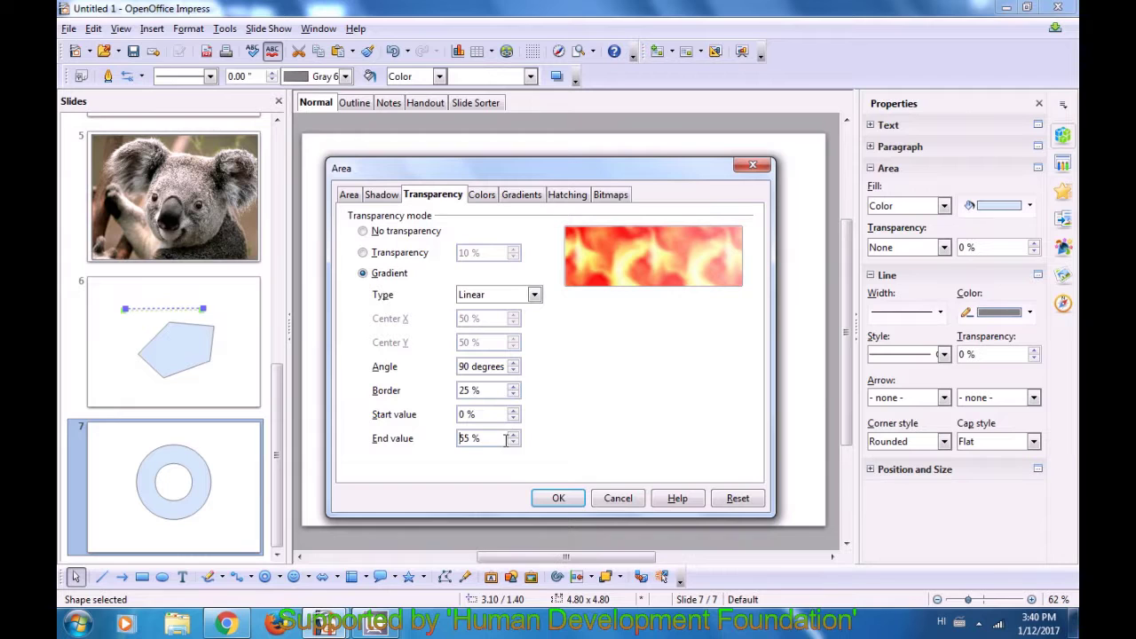
left_click(478, 197)
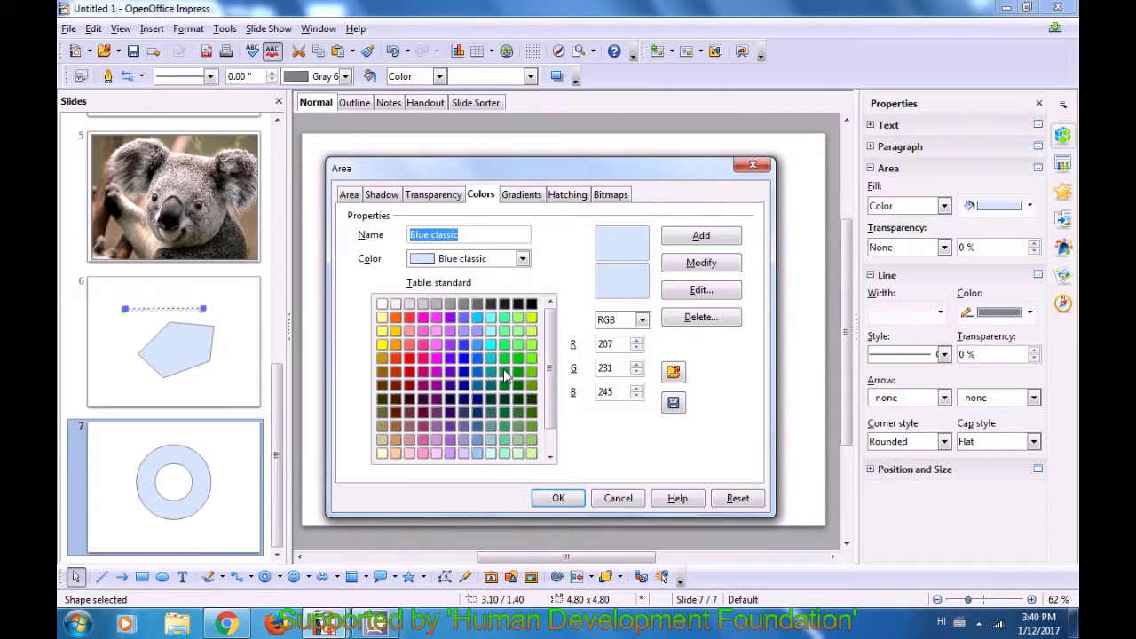
- Review the gradient, hatching and bitmap fills, then set the Blank bitmap fill
left_click(520, 196)
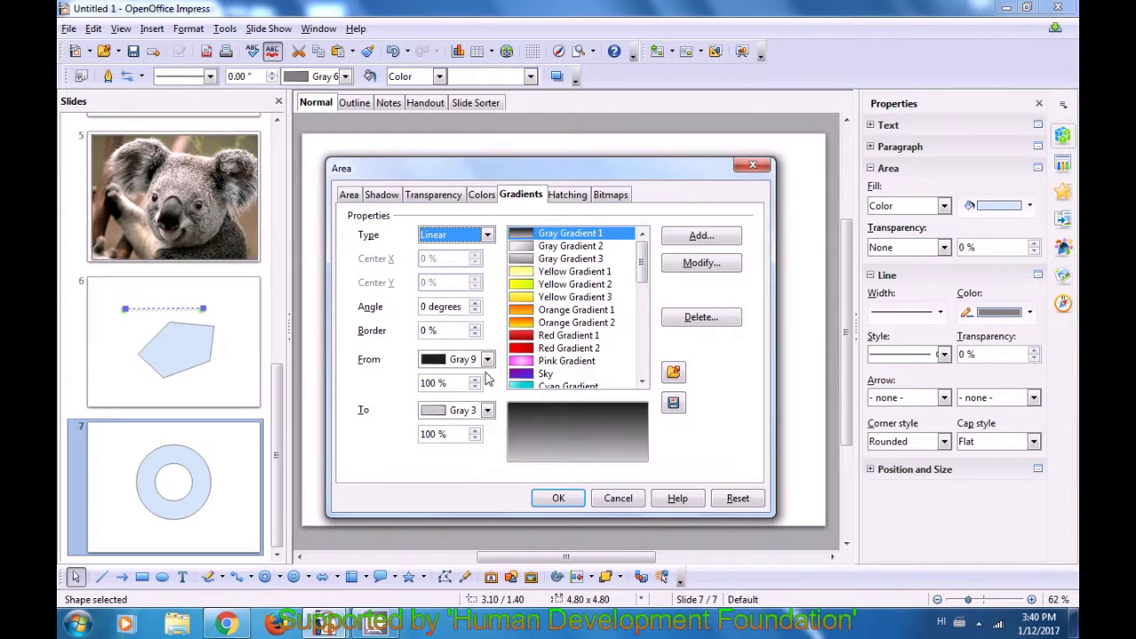
left_click(565, 201)
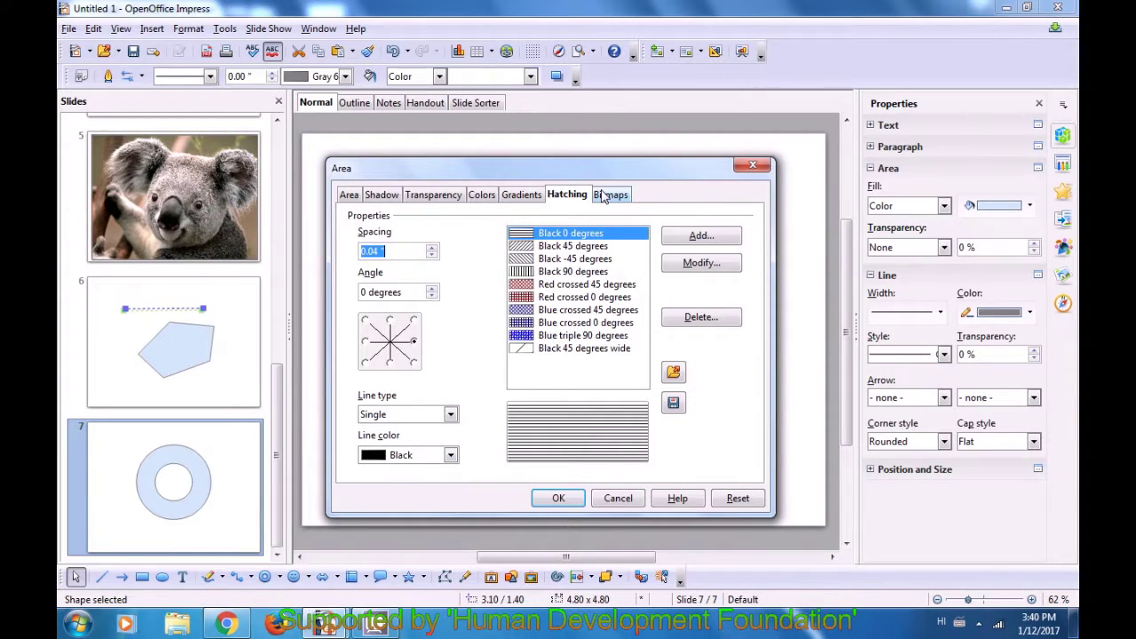
left_click(603, 196)
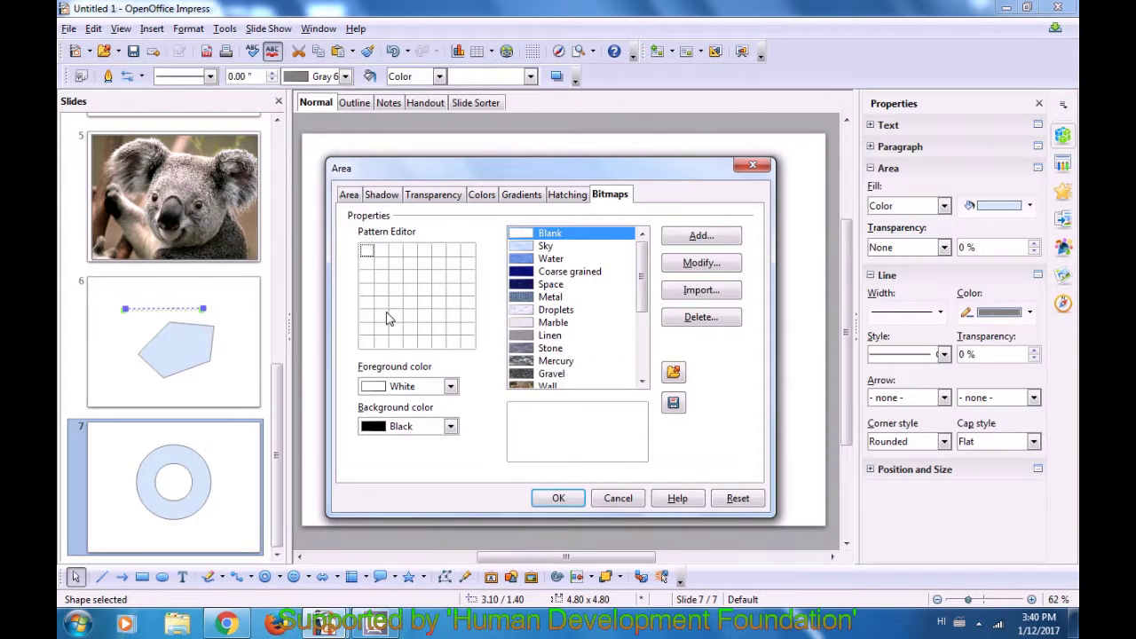
left_click(347, 197)
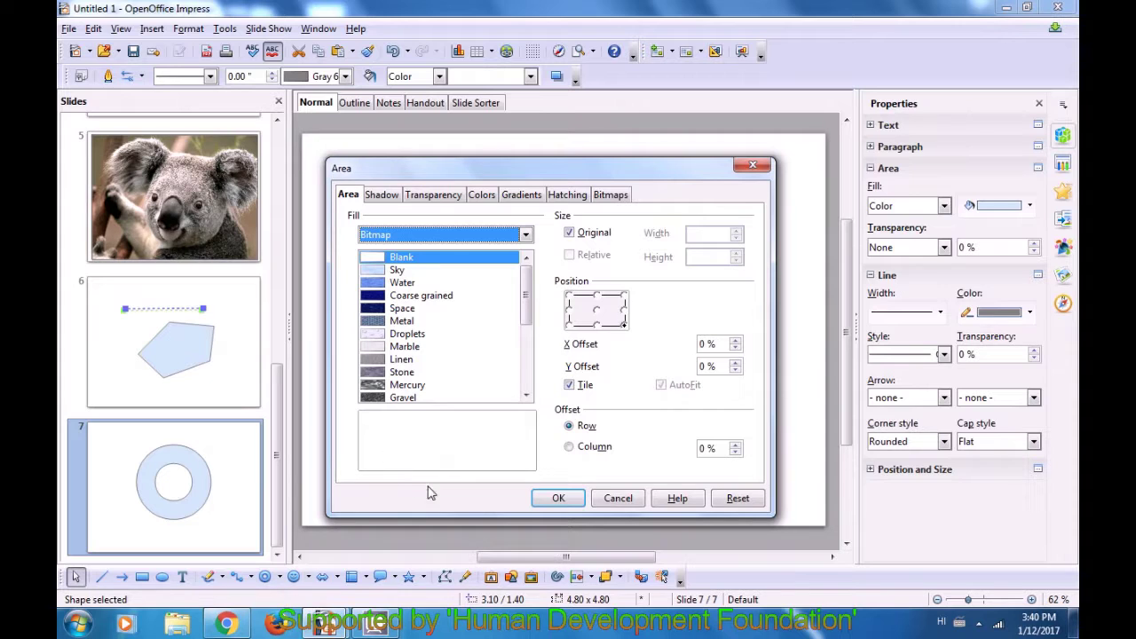
- Confirm the Area dialog and check the restyled ring on slide 7 by selecting and deselecting it
left_click(555, 499)
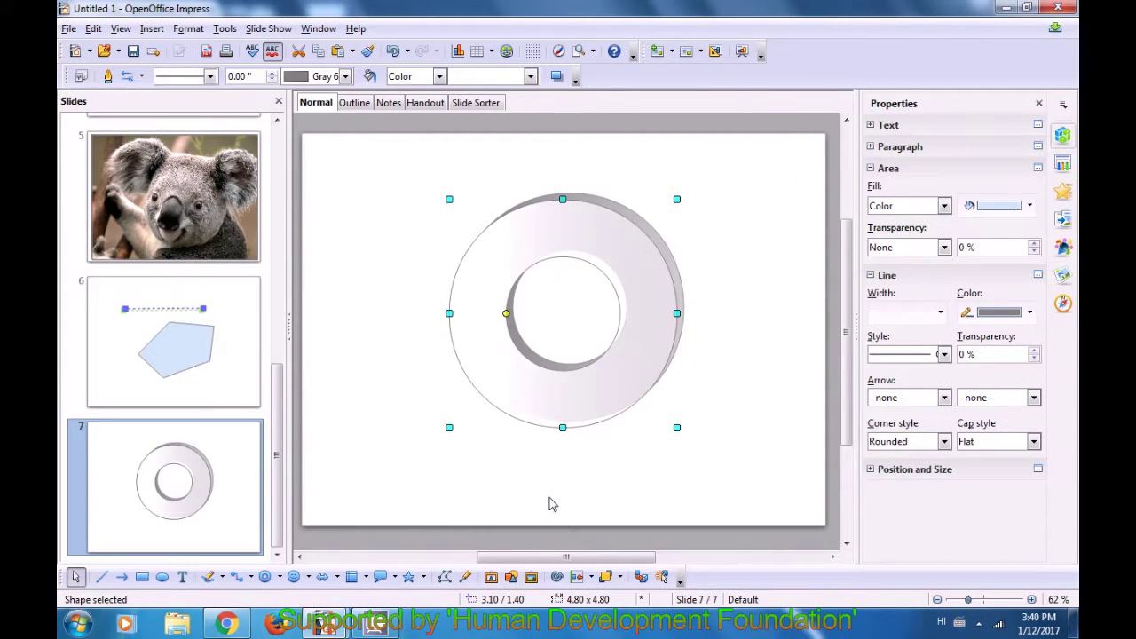
left_click(411, 391)
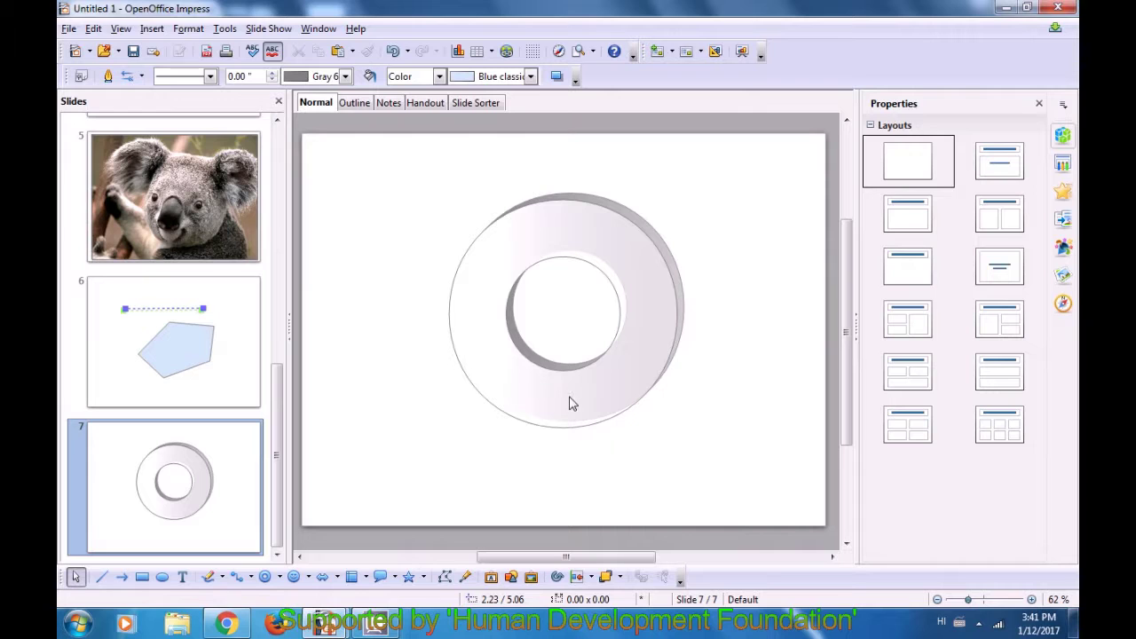
left_click(640, 296)
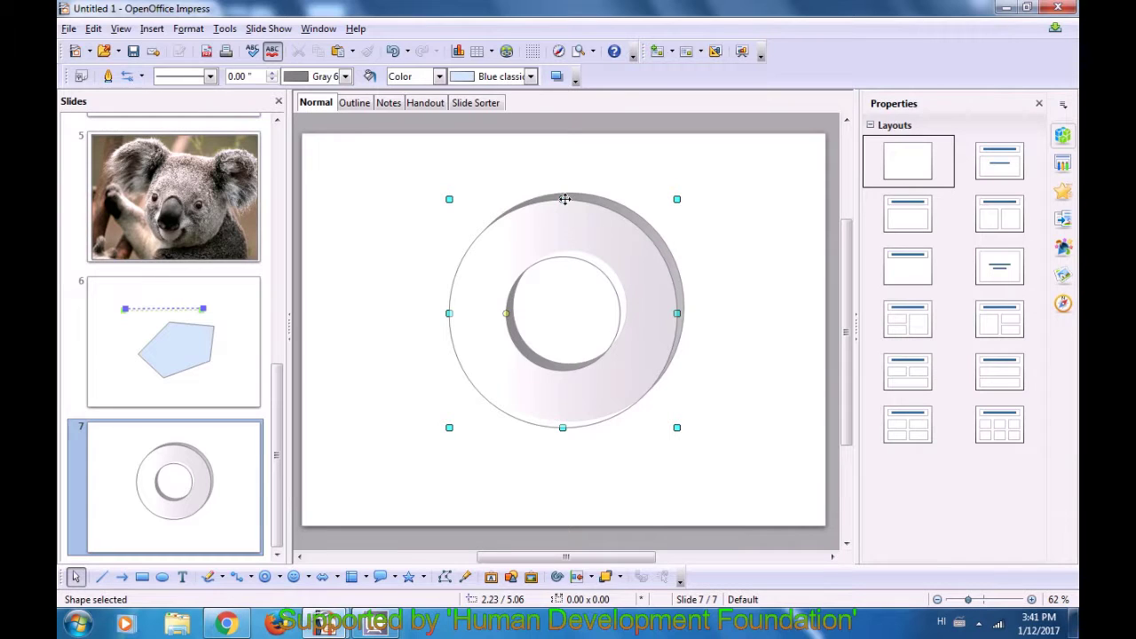
left_click(736, 258)
left_click(769, 274)
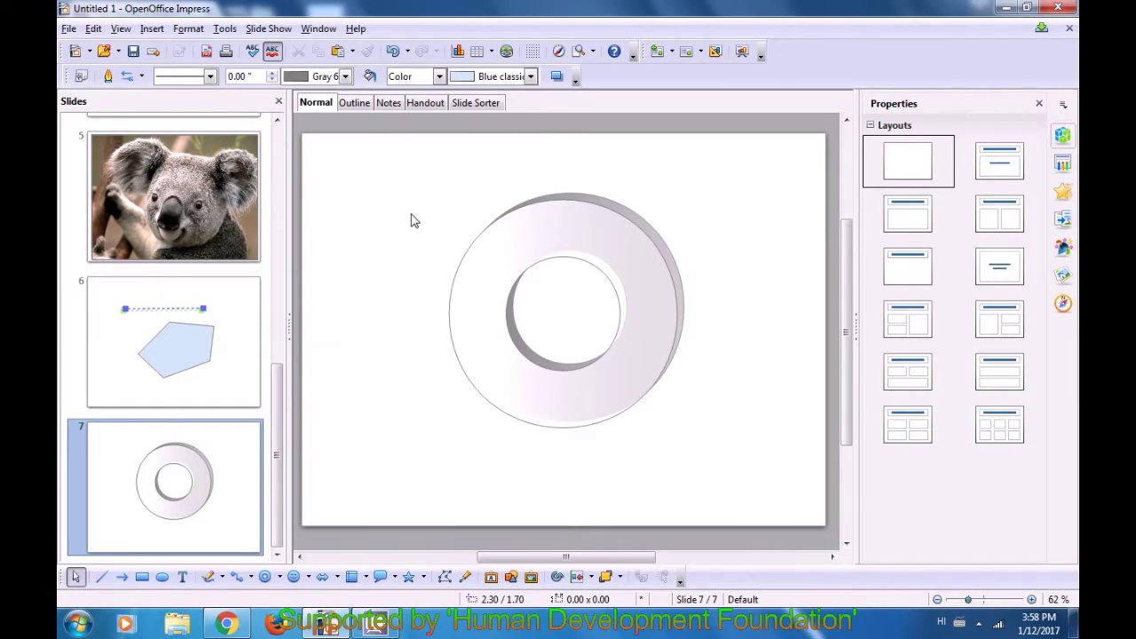
- Insert slide 8 after slide 7 with a title-and-text layout and enter its text area
right_click(237, 453)
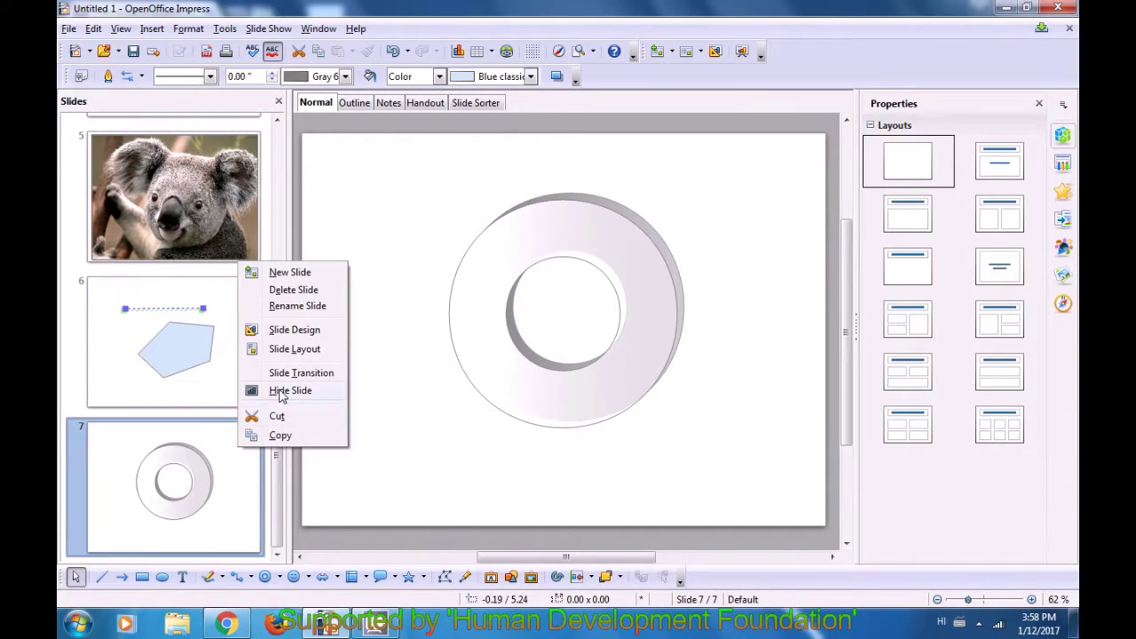
left_click(301, 274)
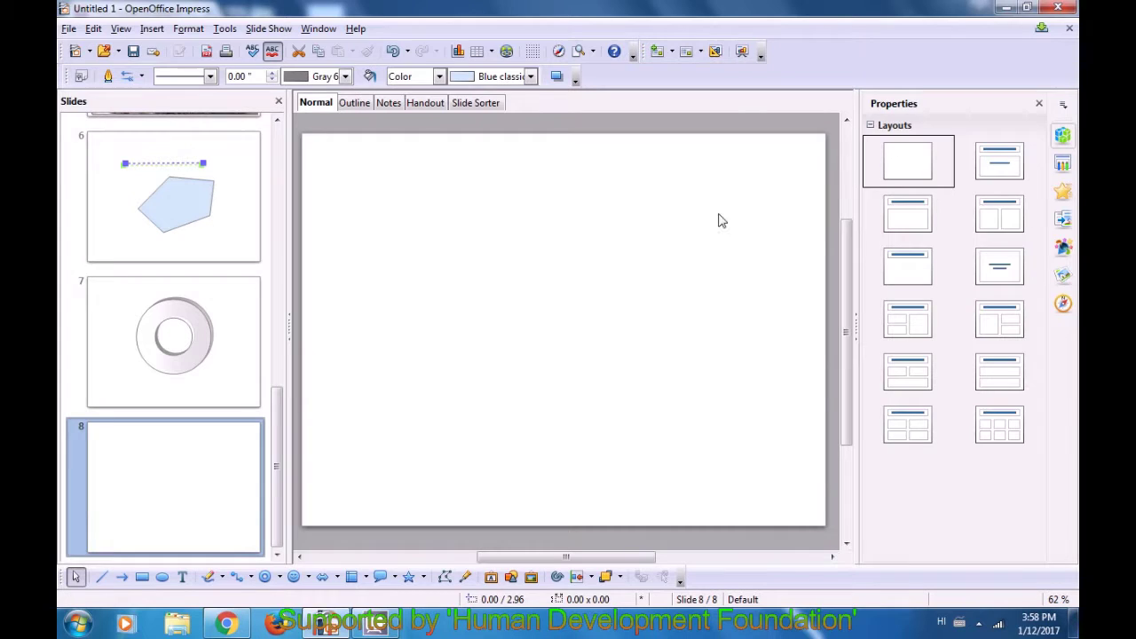
left_click(1009, 159)
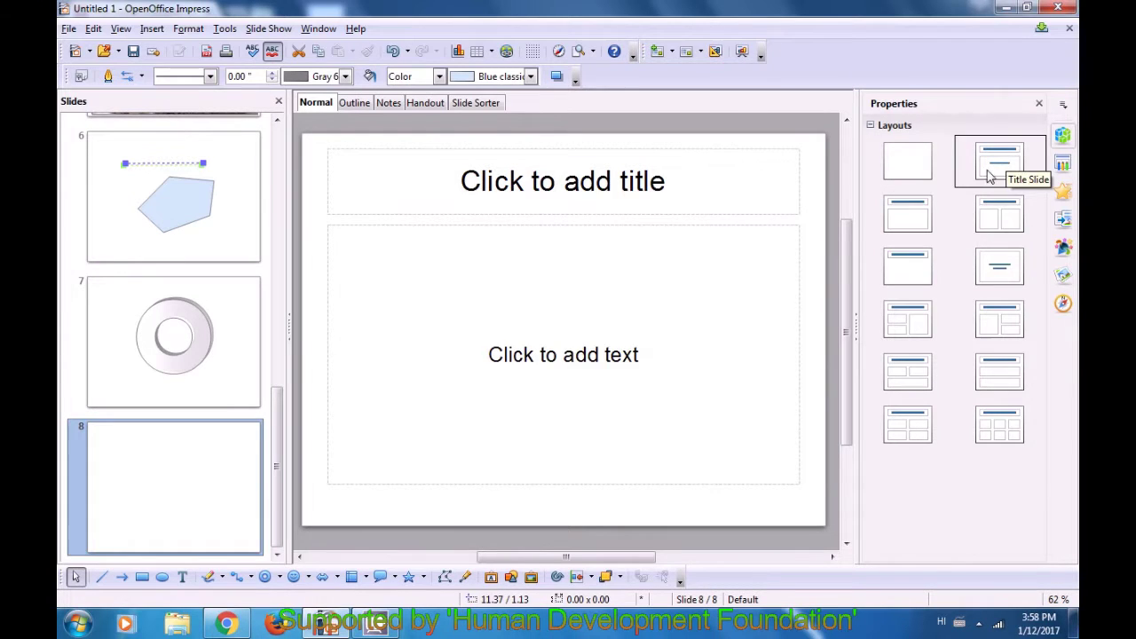
left_click(547, 356)
- Type 'Currenci softwere extermely inabiliti' into slide 8's body text
type("curr")
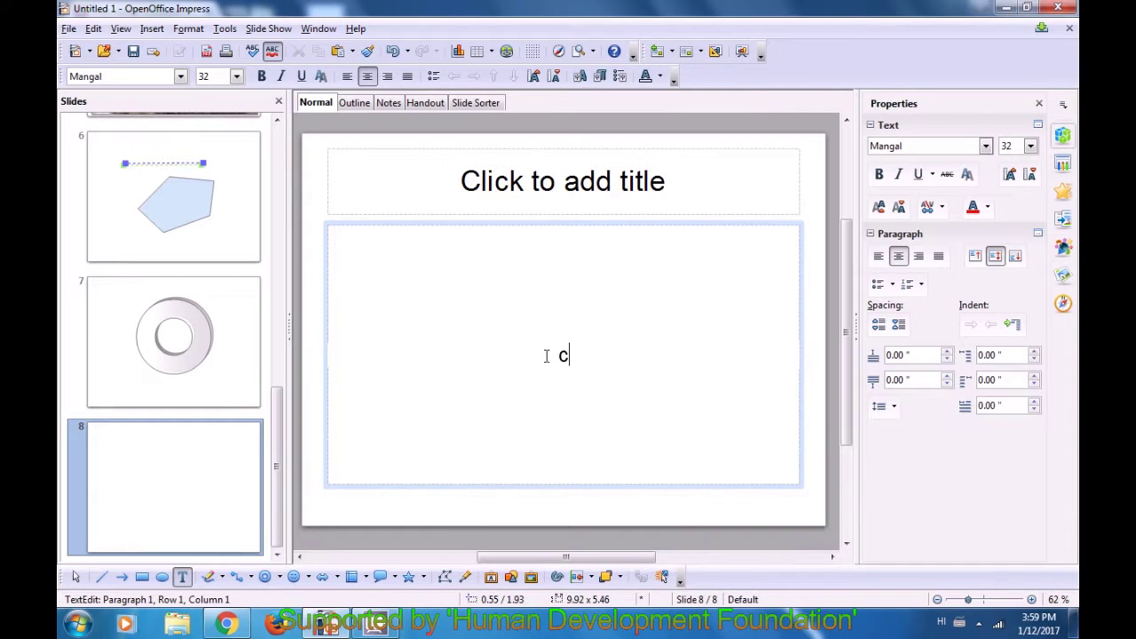
type("enc")
type("i ")
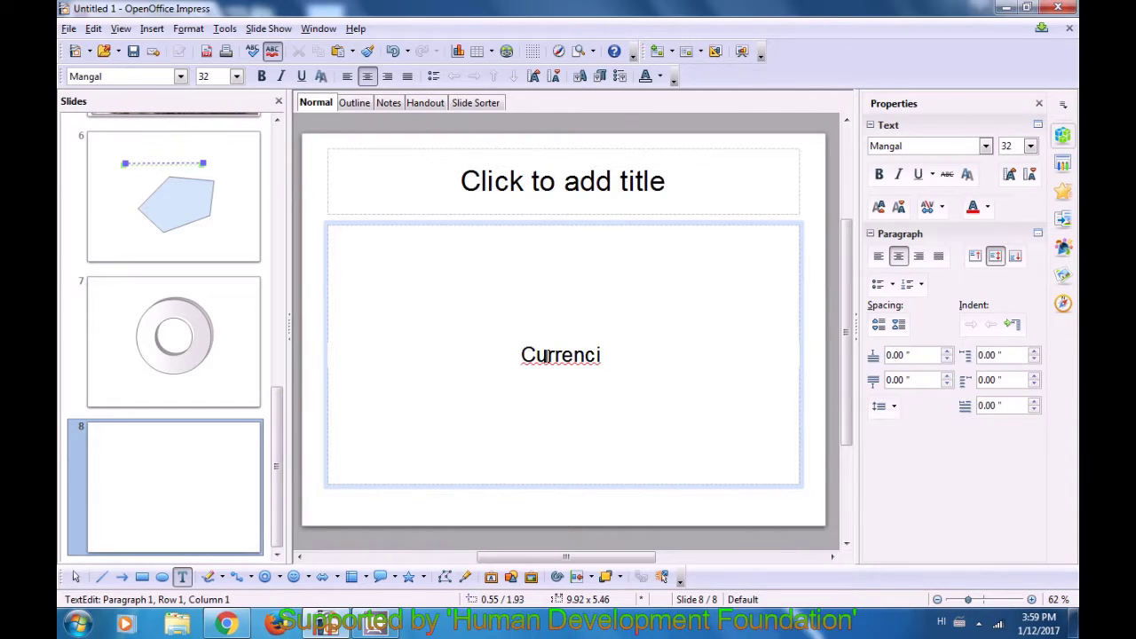
type("s")
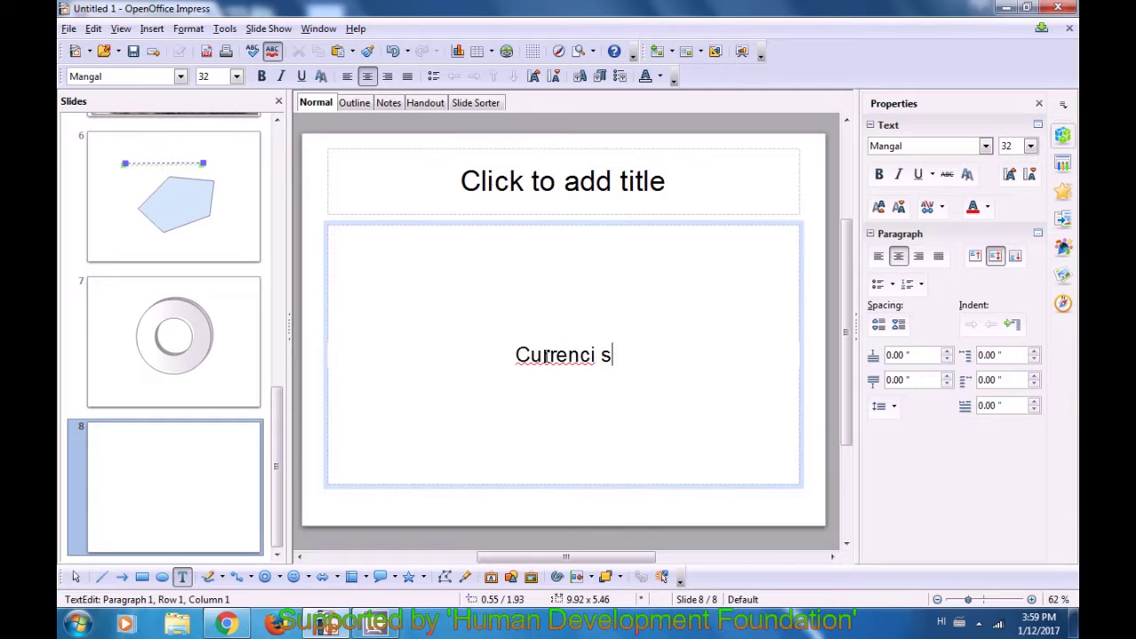
type("oft")
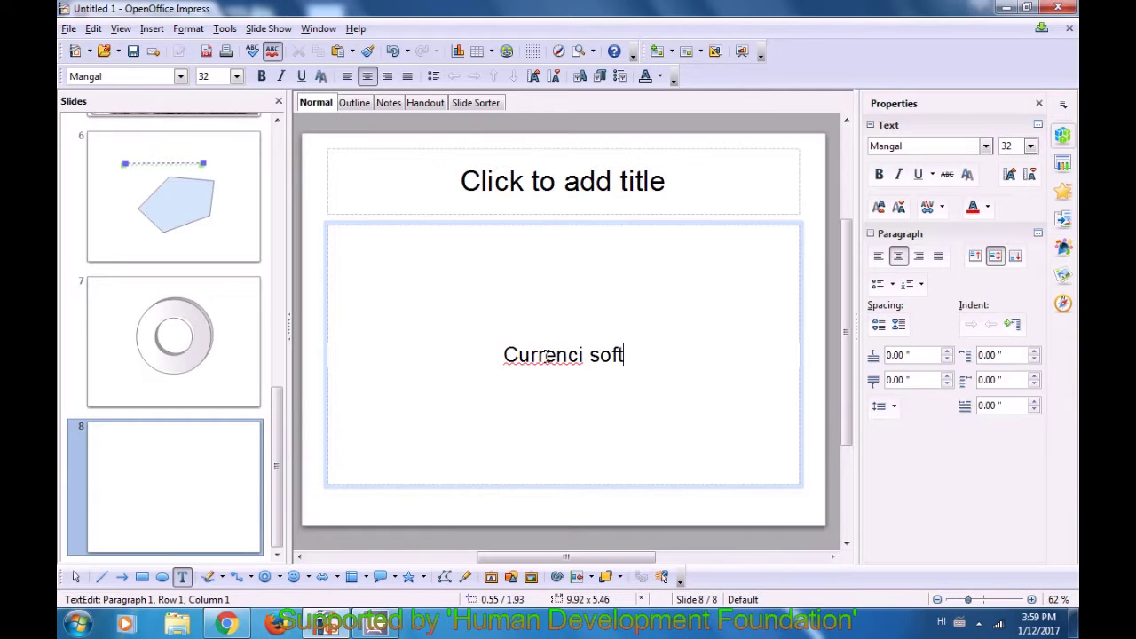
type("were ")
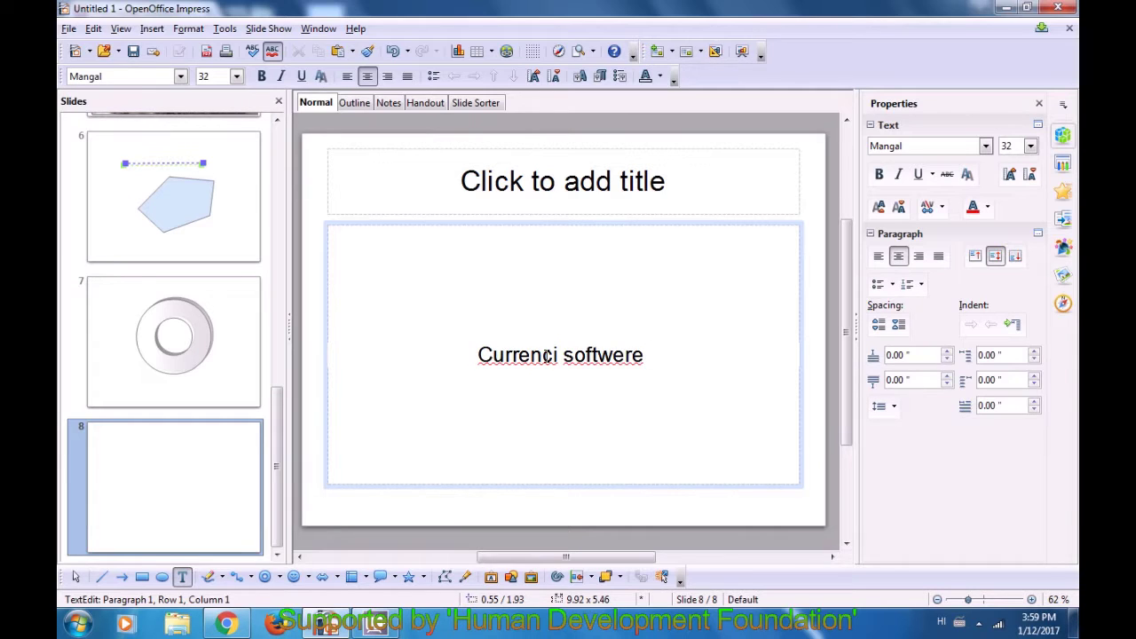
type("ex")
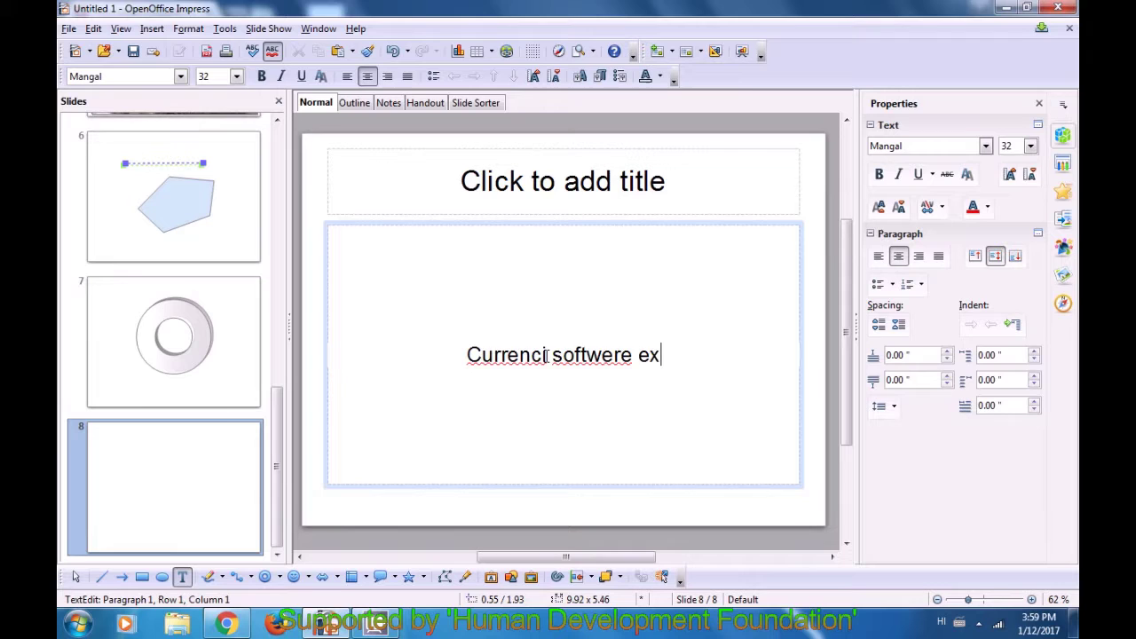
type("ter")
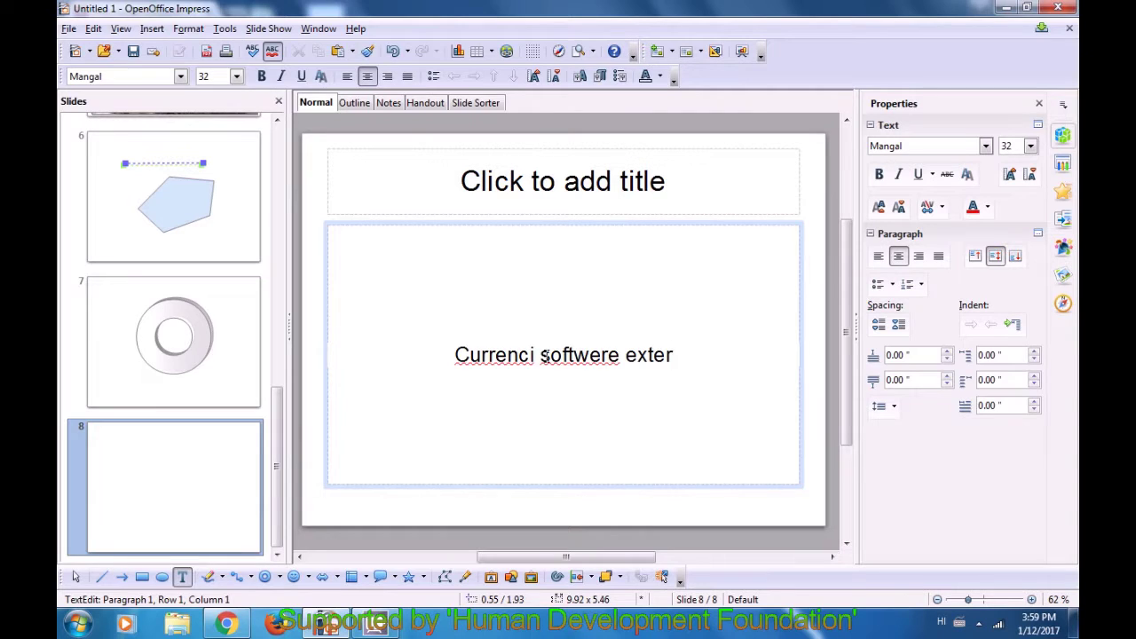
type("me")
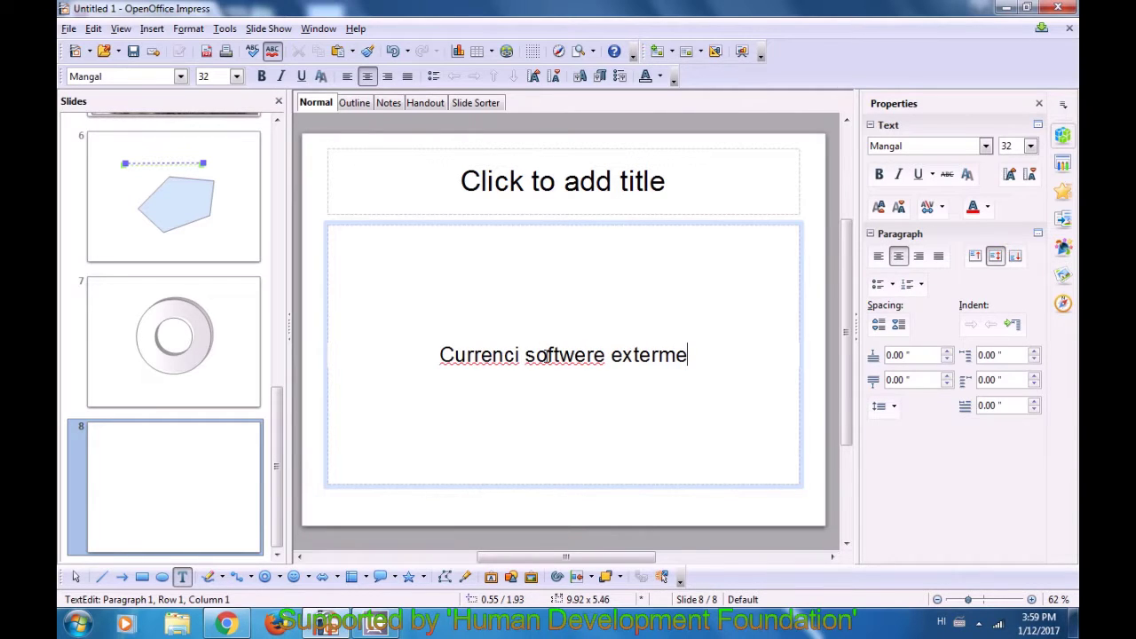
type("ly")
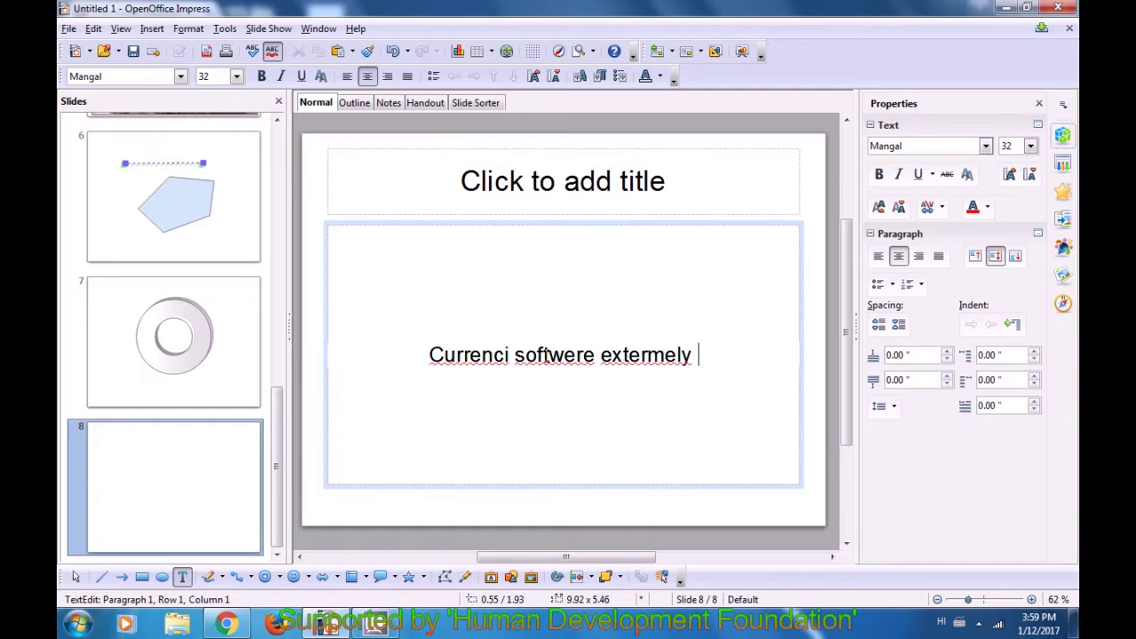
type("in")
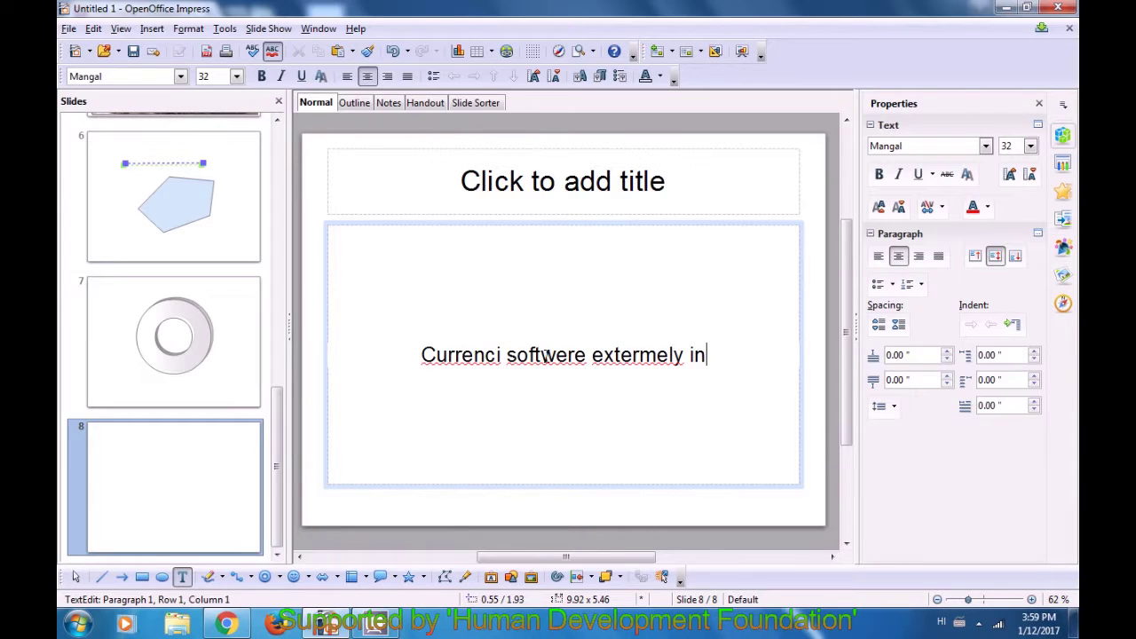
type("abiliti")
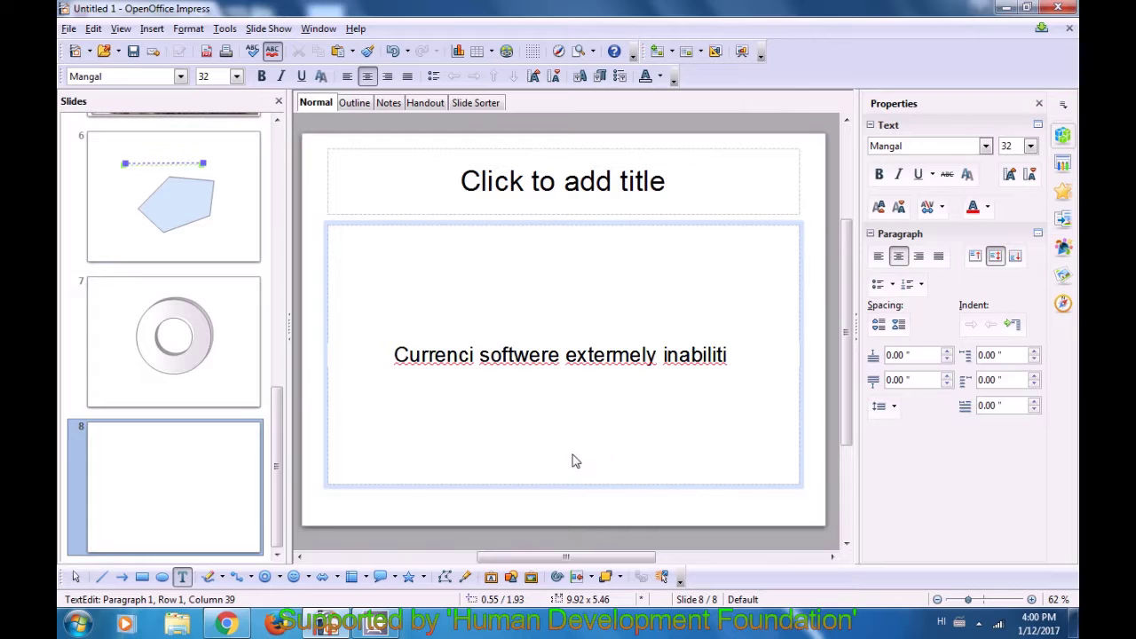
left_click(434, 357)
- Run the spelling check and change 'Currenci' to 'Currency'
left_click(226, 28)
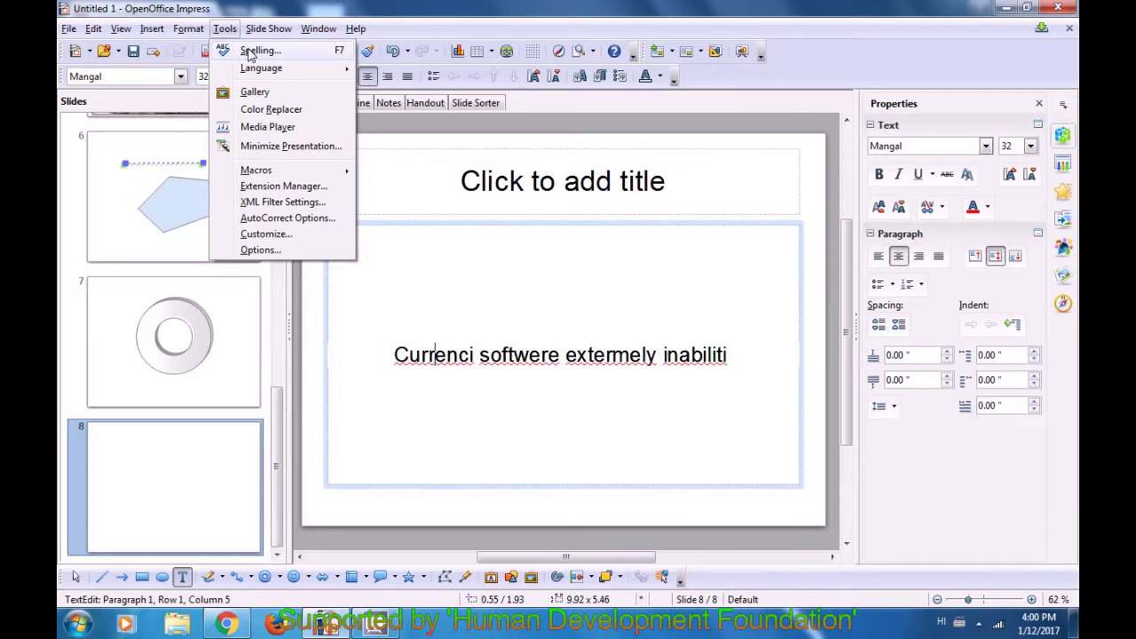
left_click(251, 55)
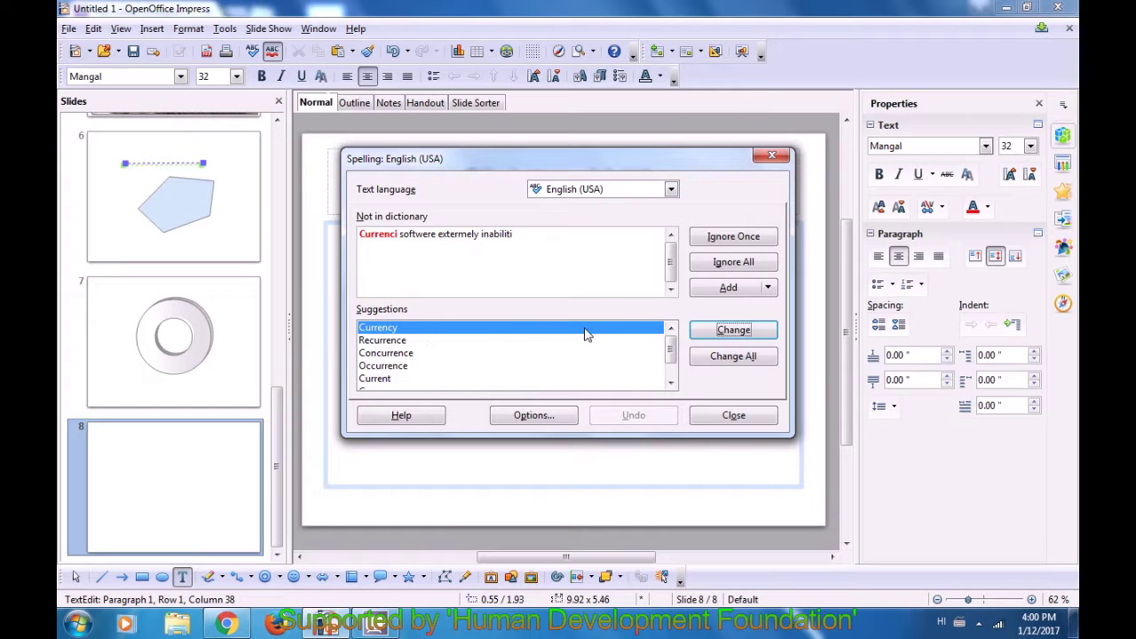
left_click(732, 332)
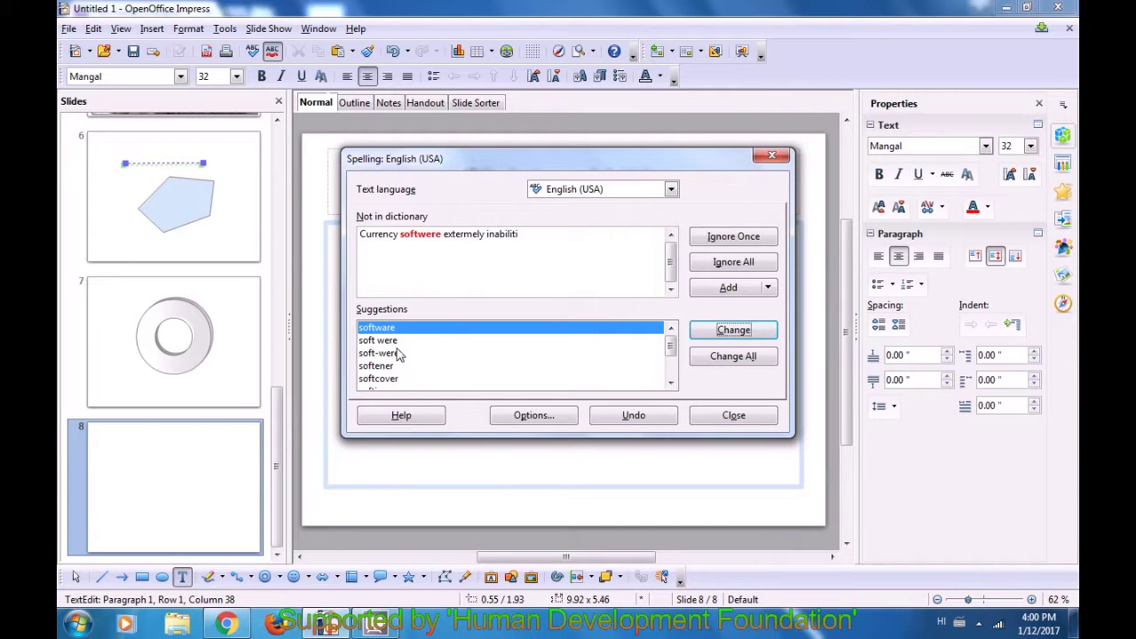
left_click(673, 373)
scroll(674, 377, "down", 1)
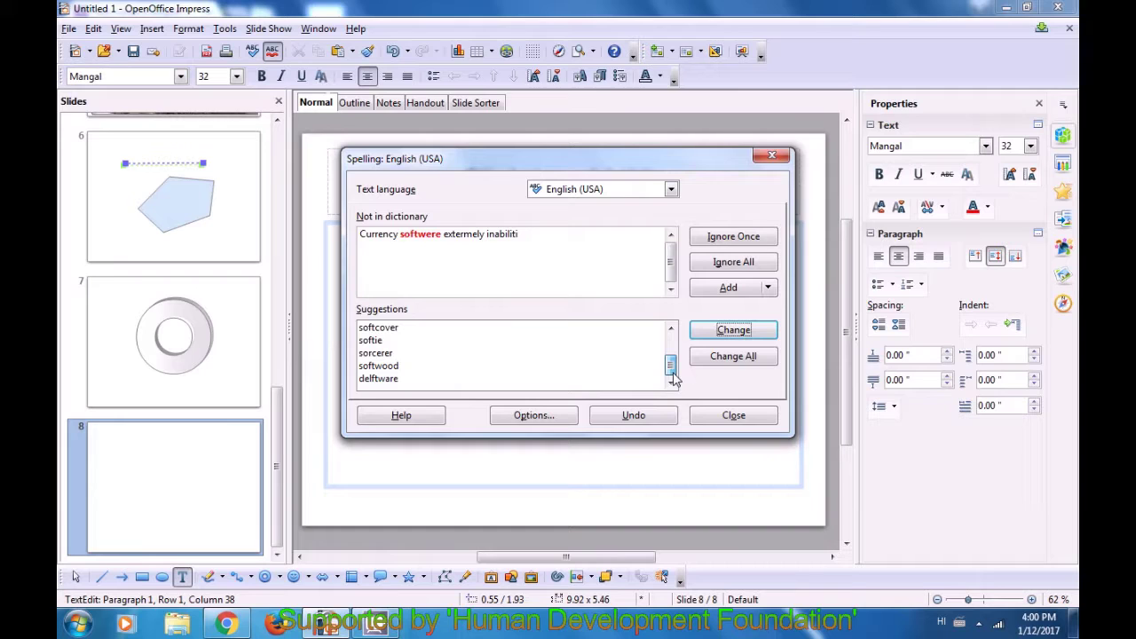
scroll(673, 373, "up", 2)
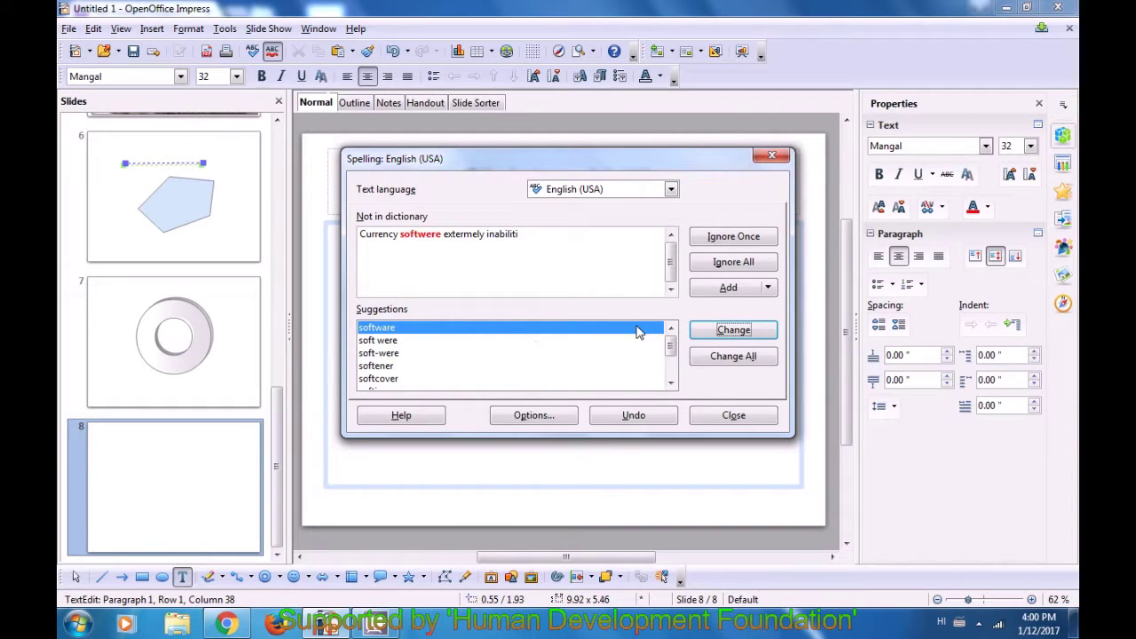
- Correct 'softwere', 'extermely' and 'inabiliti' to software, extremely and inability, then close the message
left_click(733, 331)
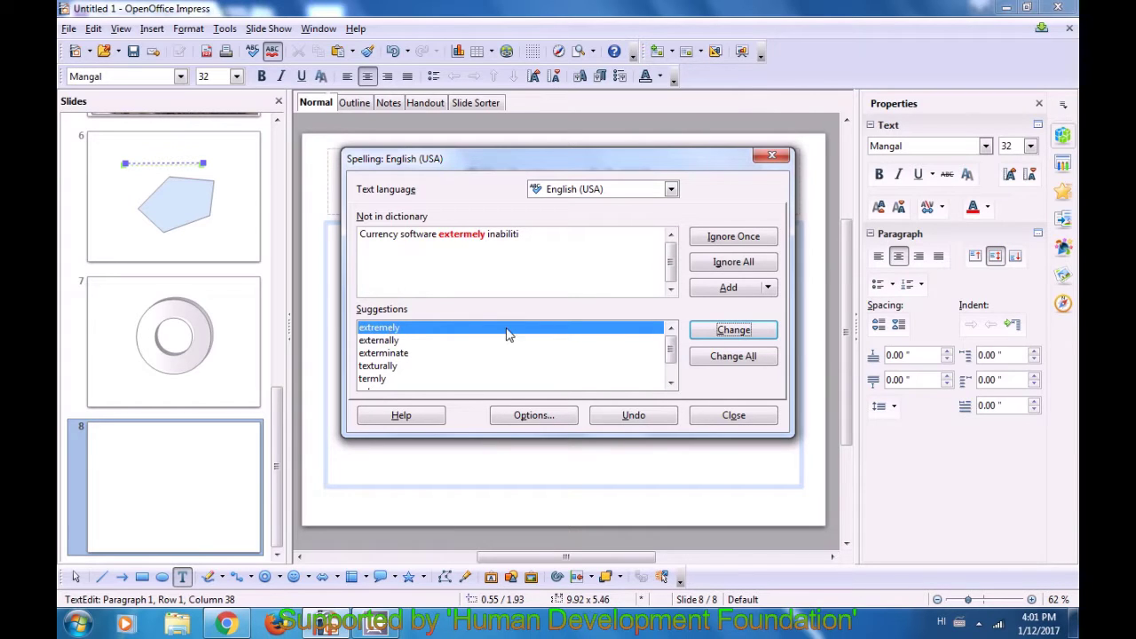
left_click(733, 329)
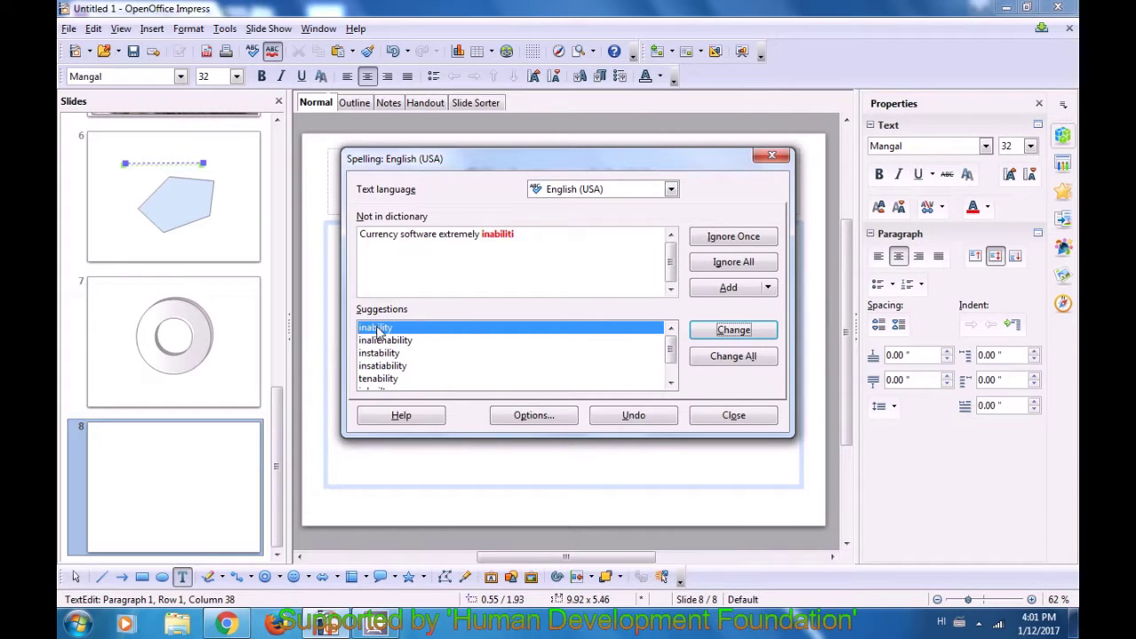
left_click(715, 335)
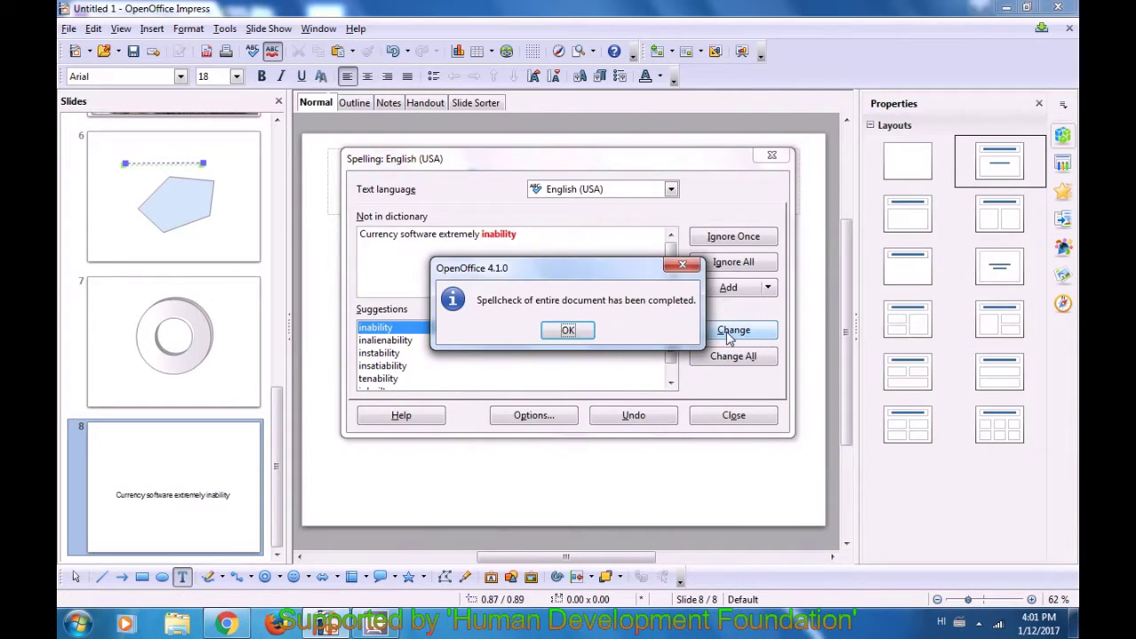
left_click(567, 331)
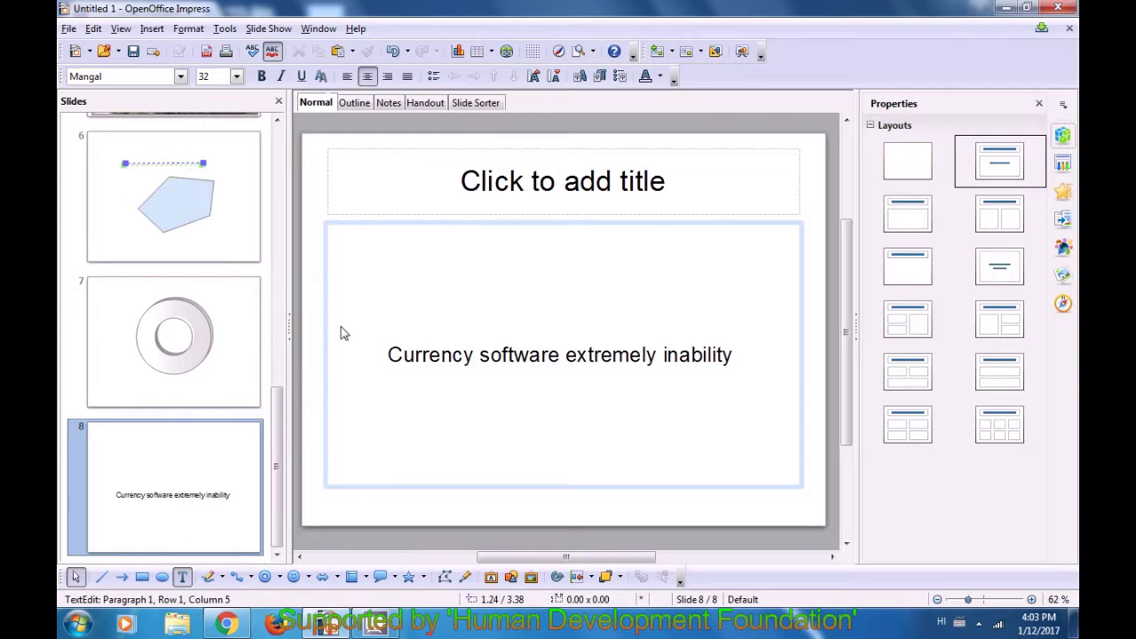
- Add slide 9 after slide 8 and insert the Desert picture into its body placeholder
right_click(197, 451)
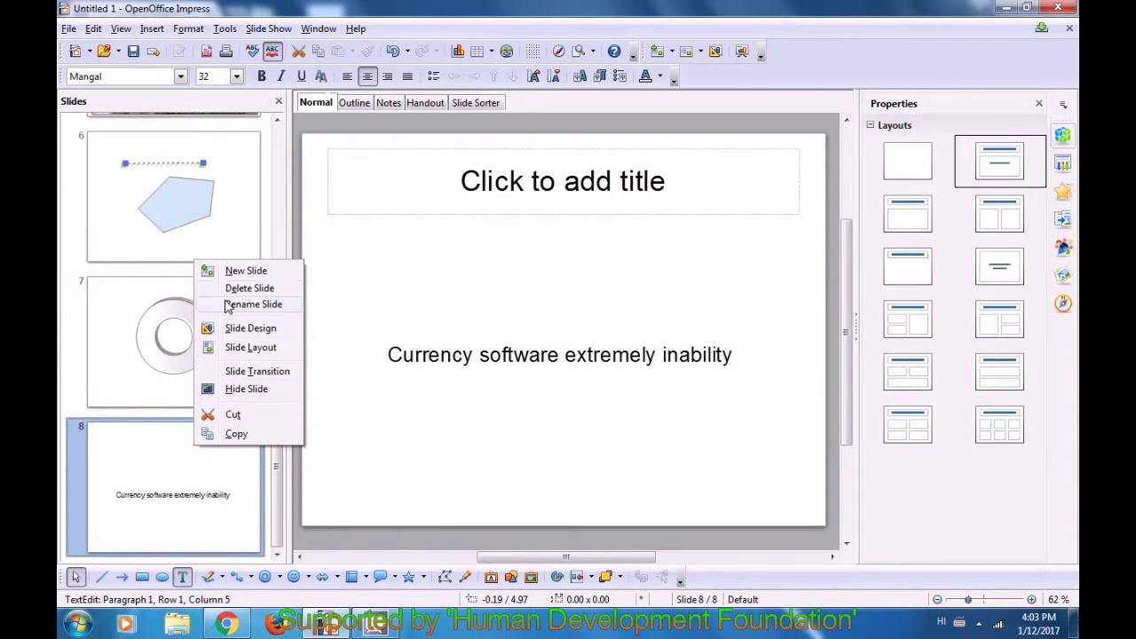
left_click(231, 272)
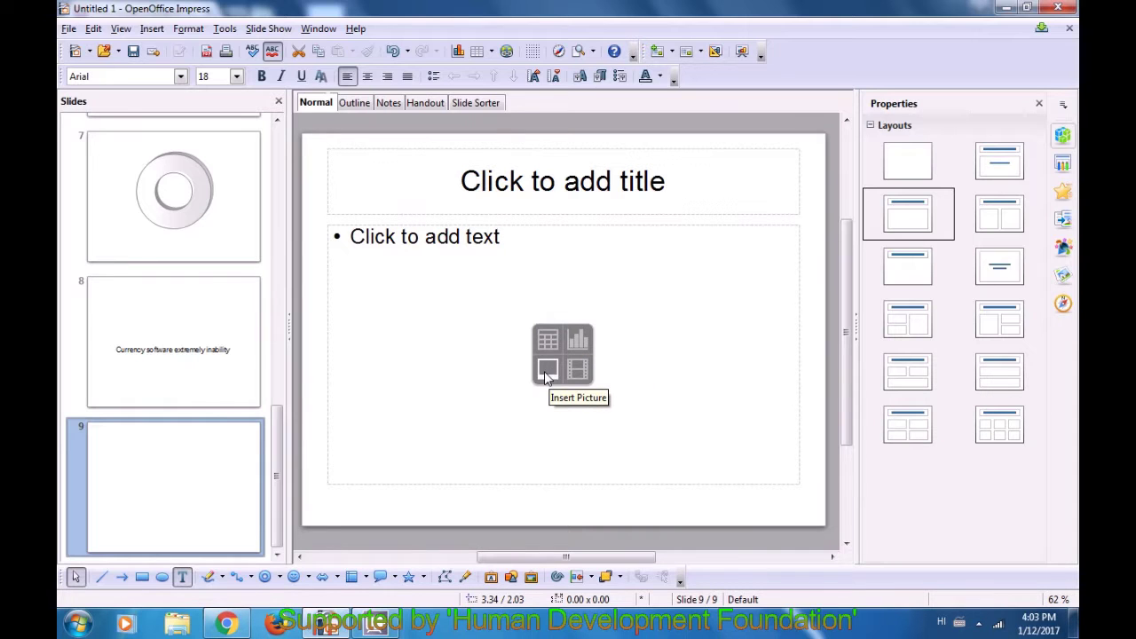
left_click(550, 377)
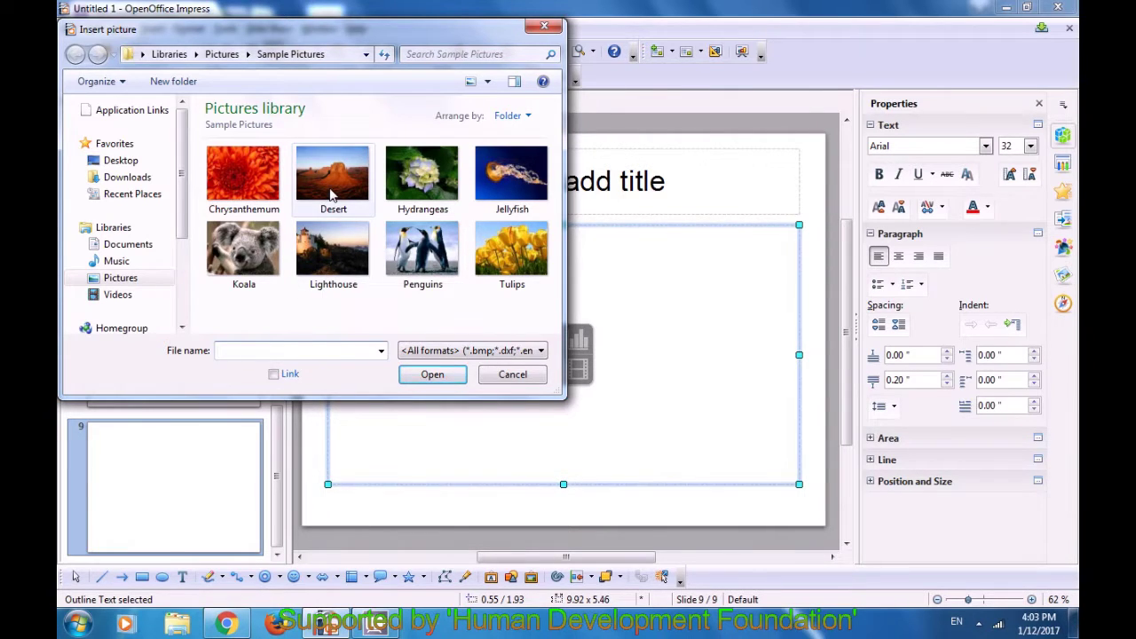
left_click(333, 195)
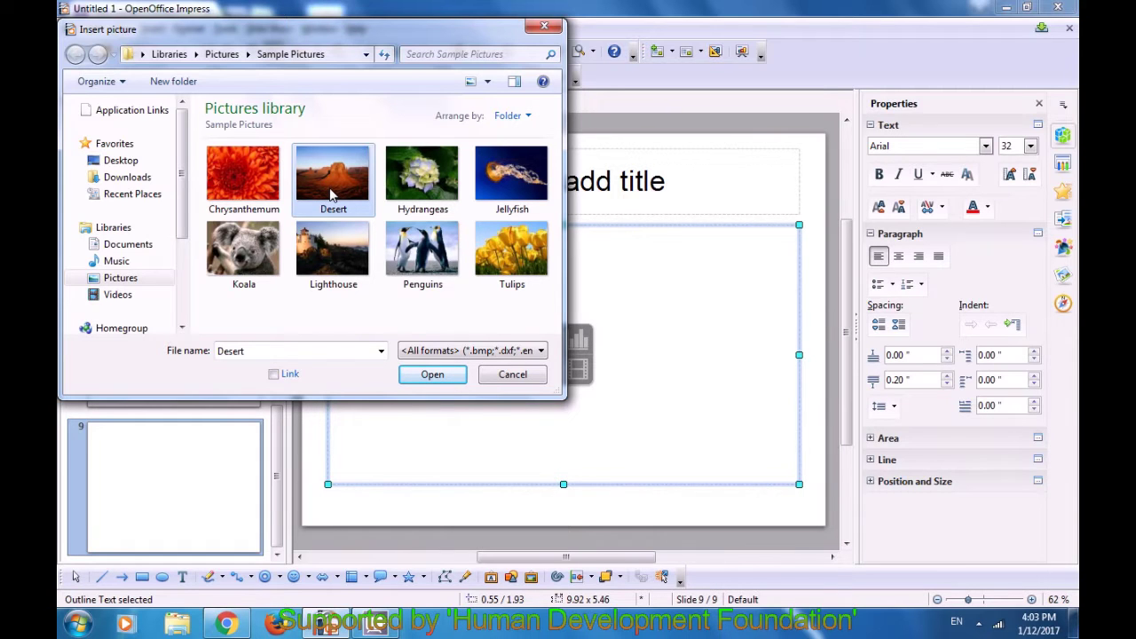
left_click(432, 373)
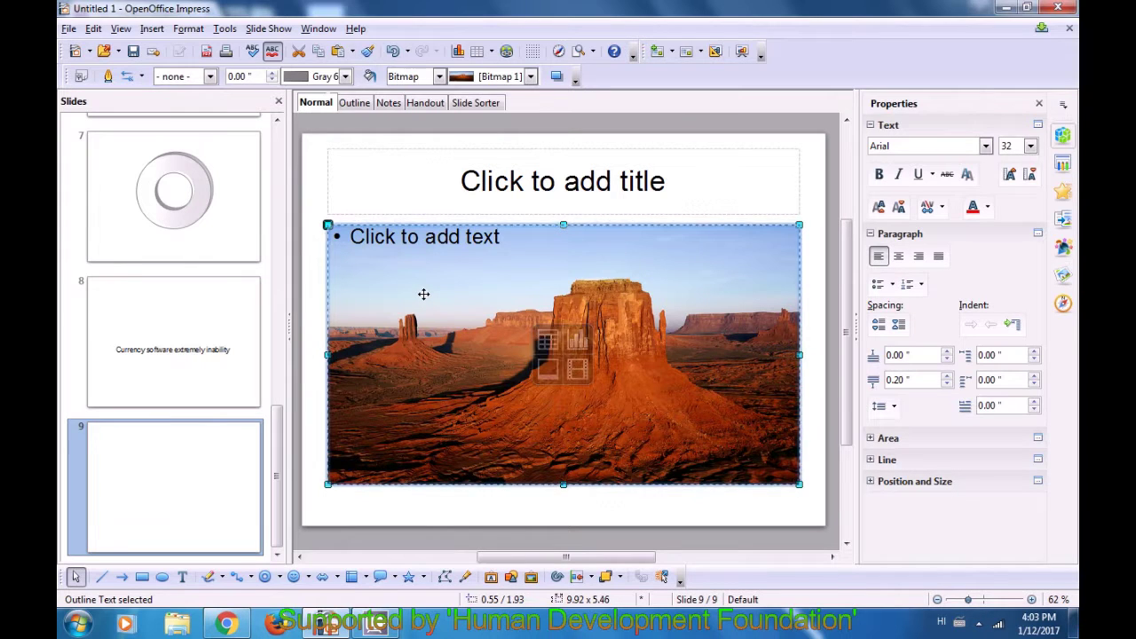
- Delete the body placeholder holding the Desert picture, leaving only the title
left_click(315, 408)
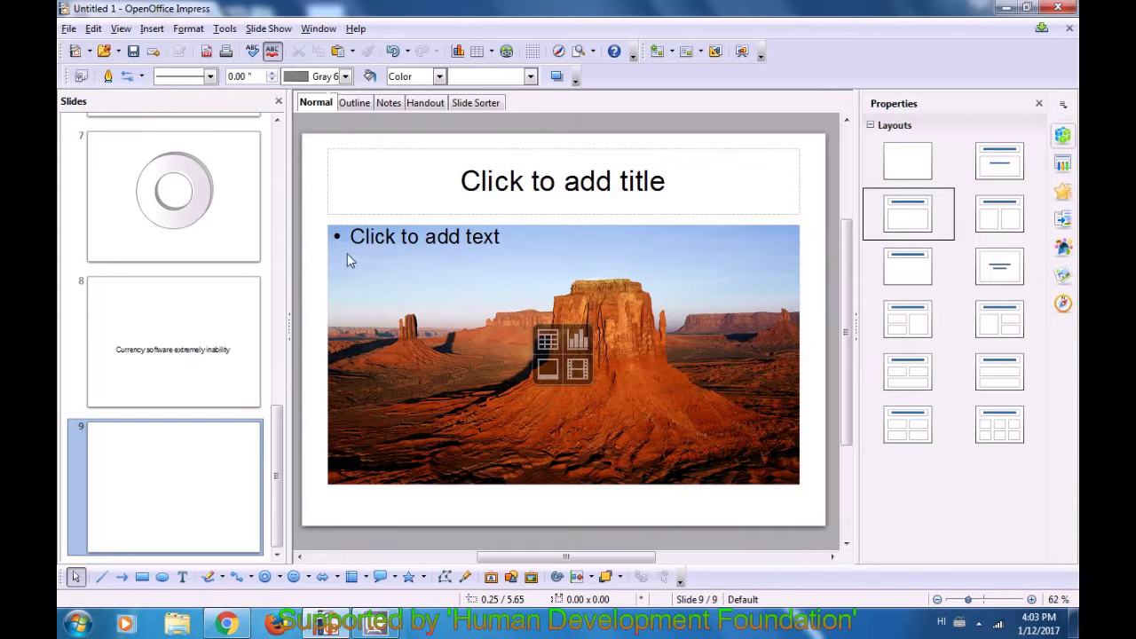
left_click(390, 238)
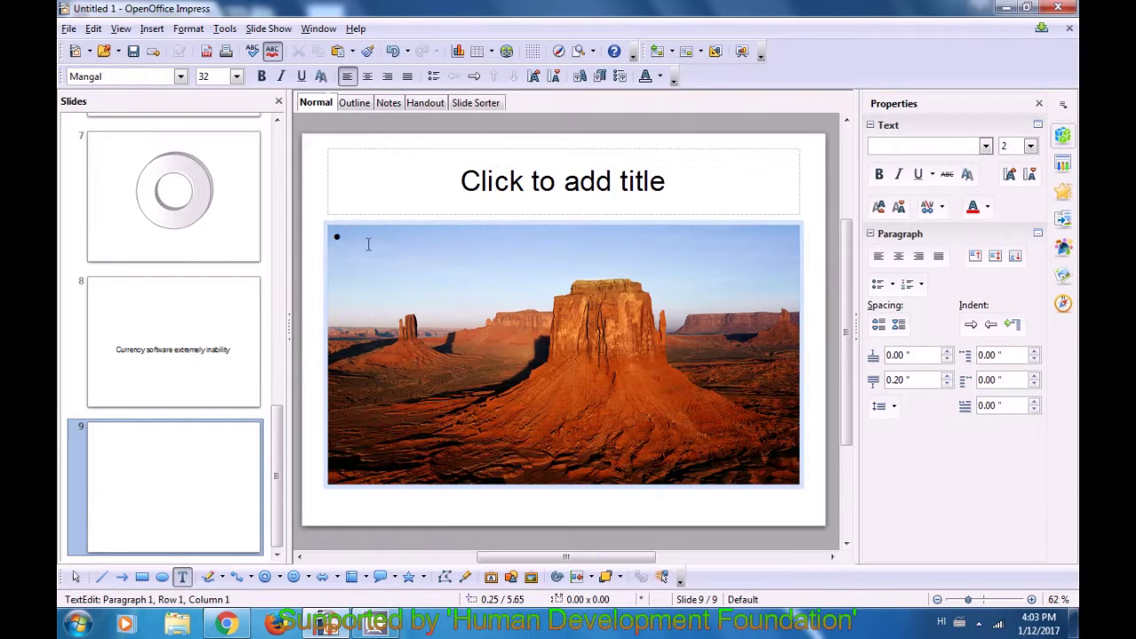
left_click(804, 222)
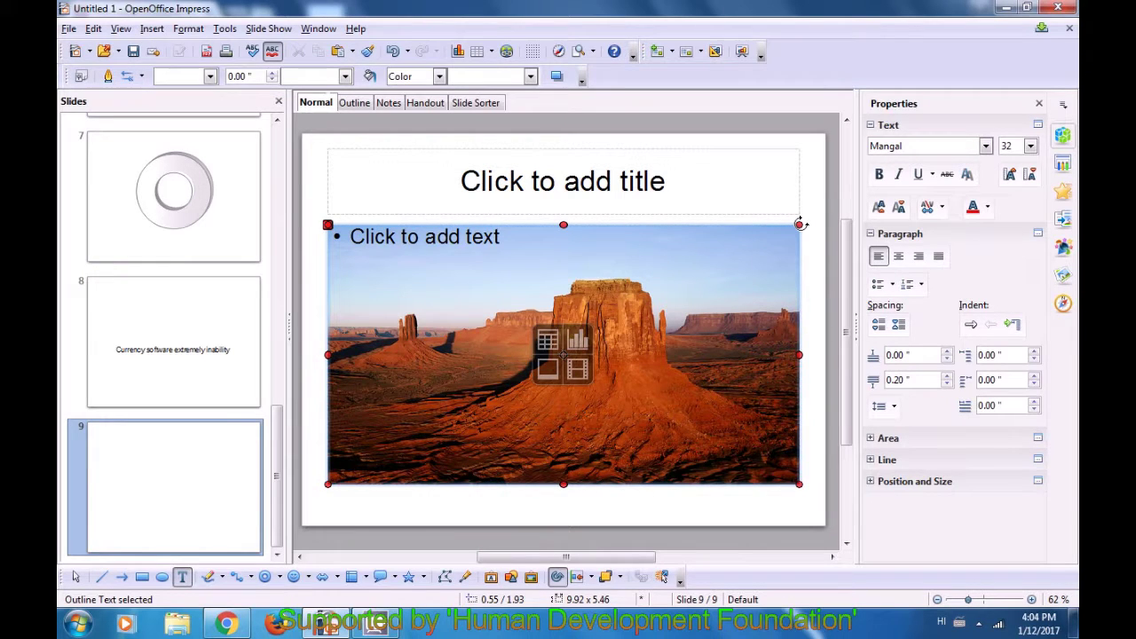
key("Delete")
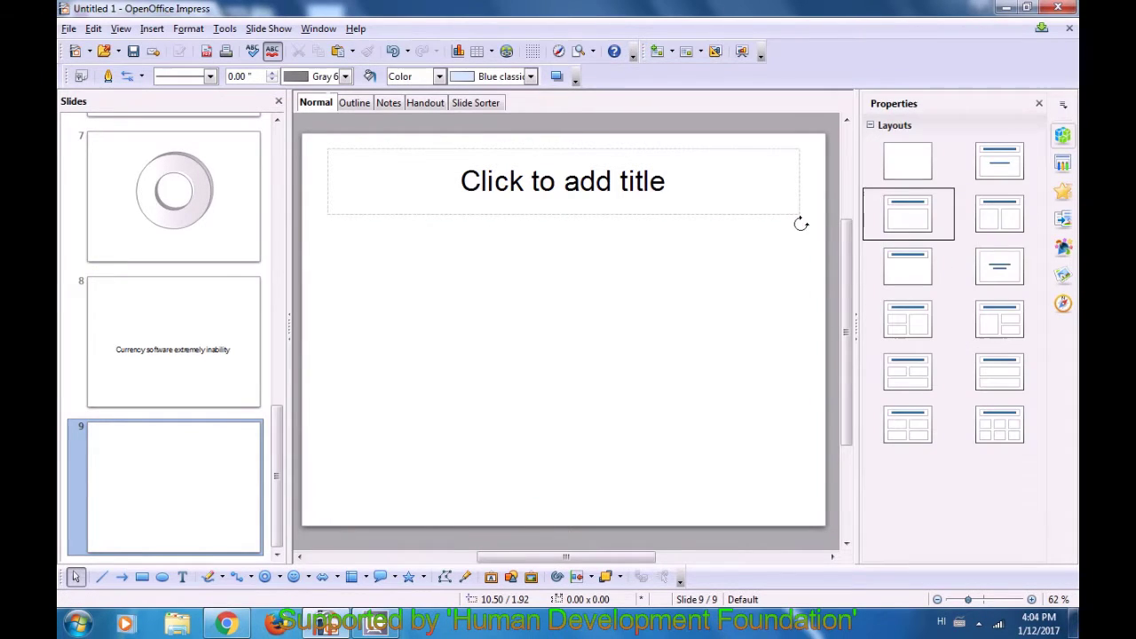
left_click(895, 178)
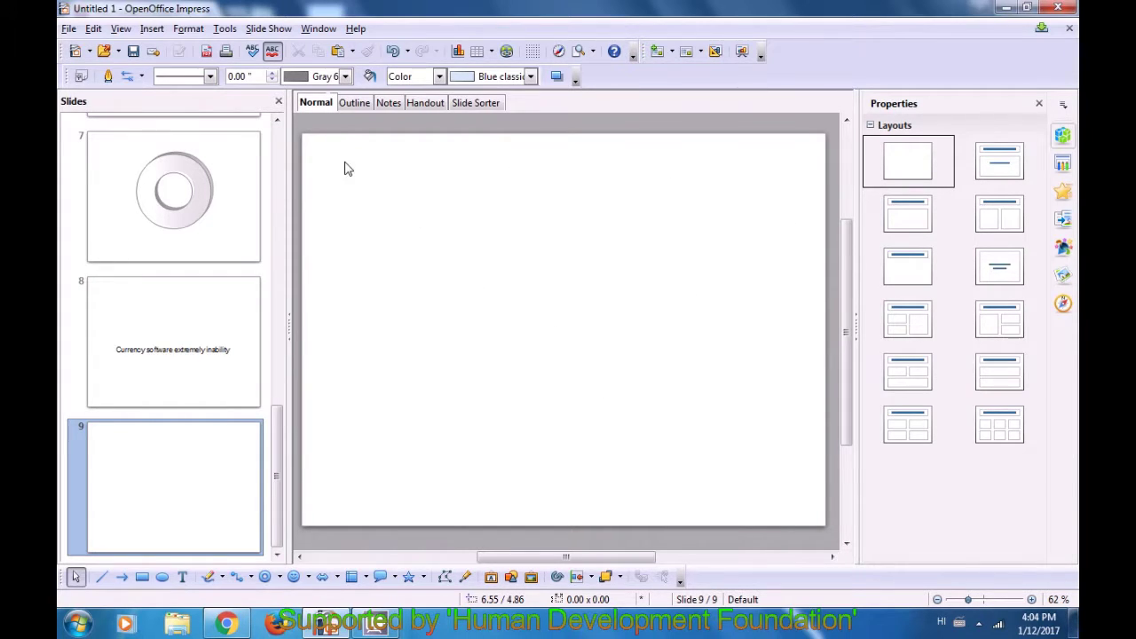
left_click(153, 29)
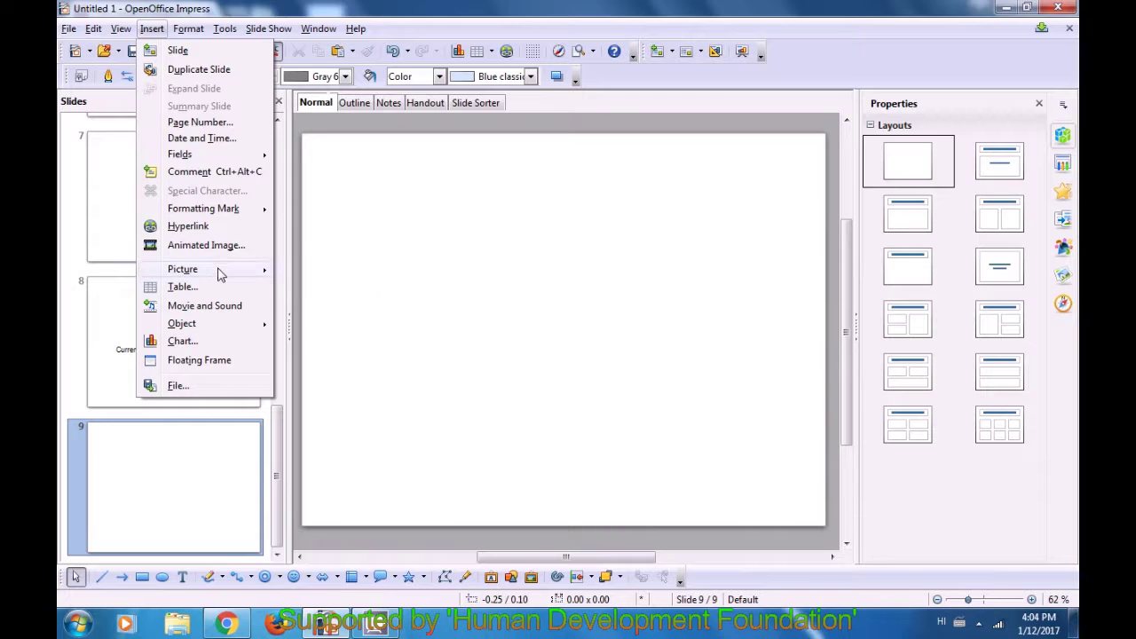
mouse_move(227, 270)
left_click(328, 270)
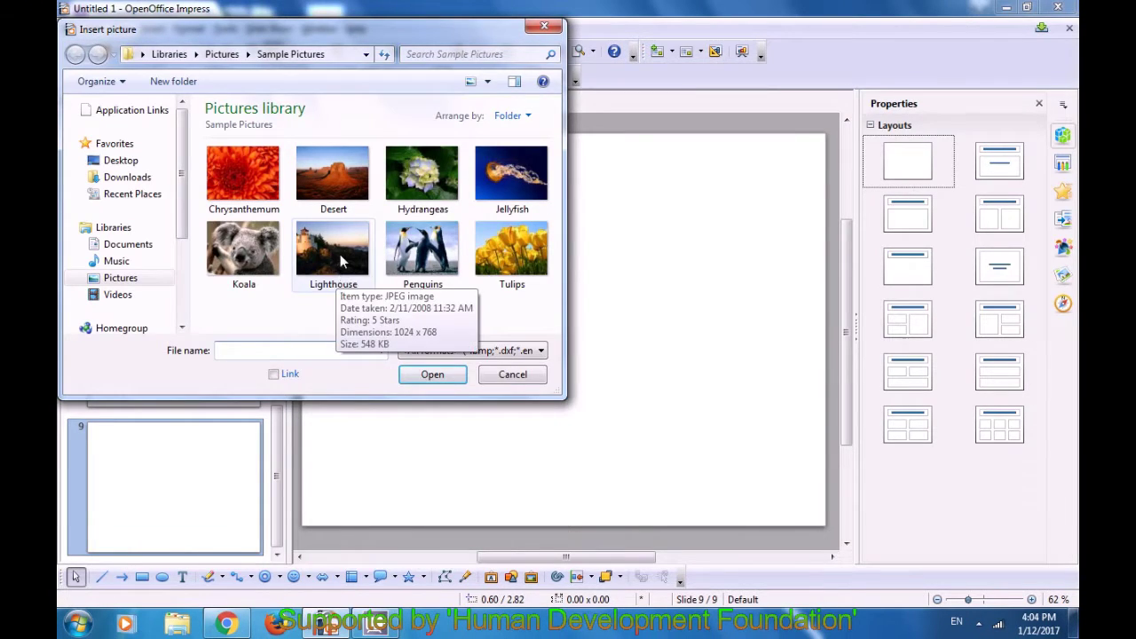
left_click(340, 255)
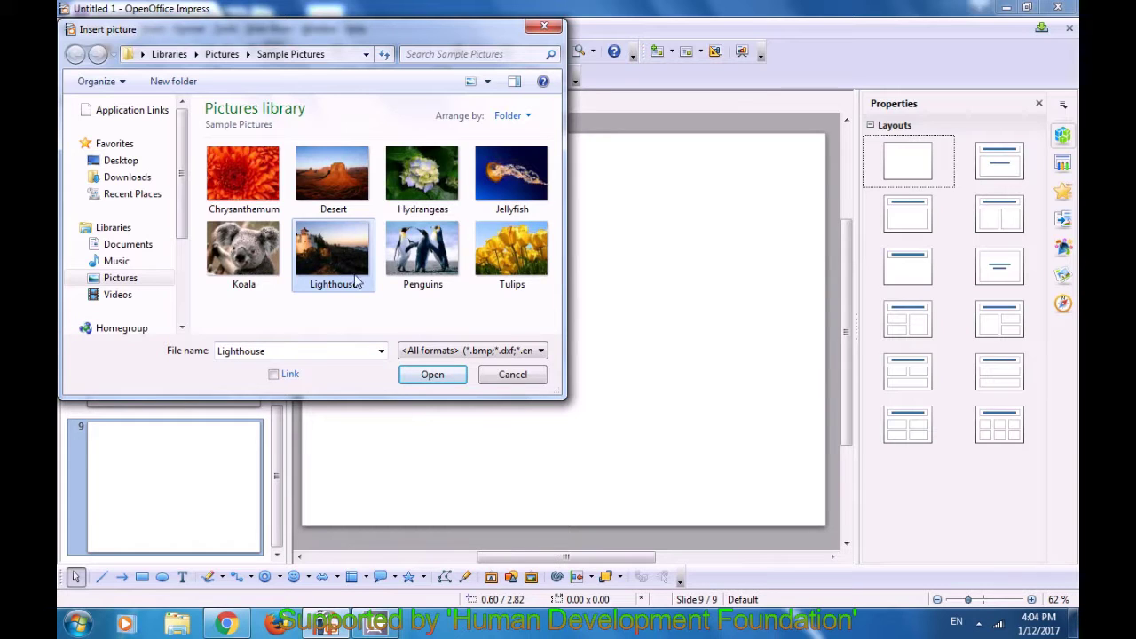
left_click(419, 374)
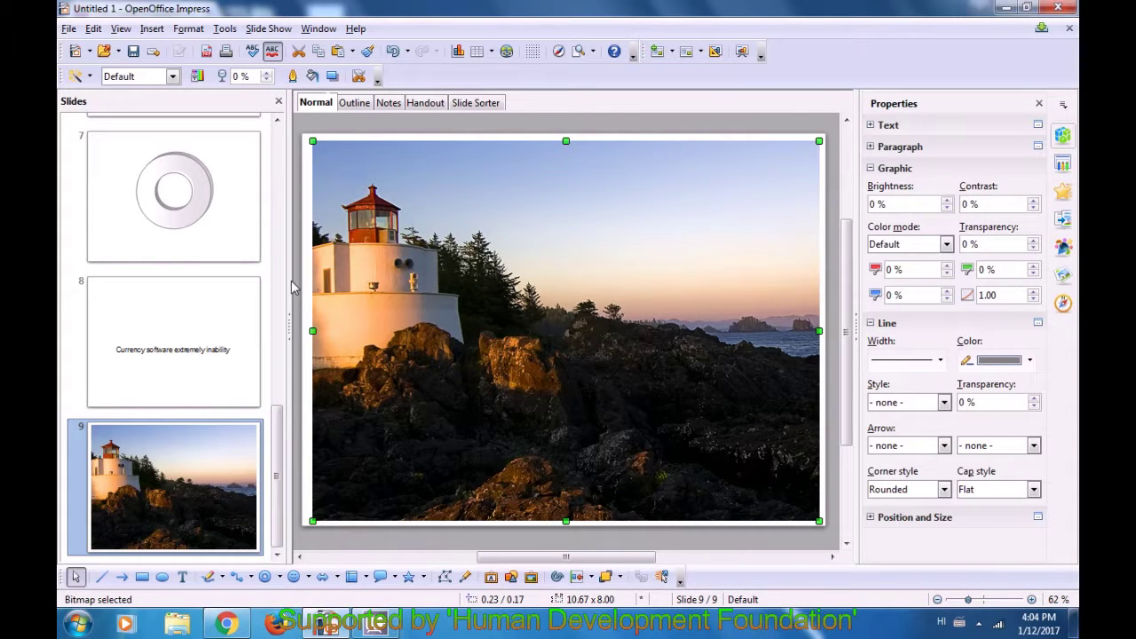
left_click(296, 287)
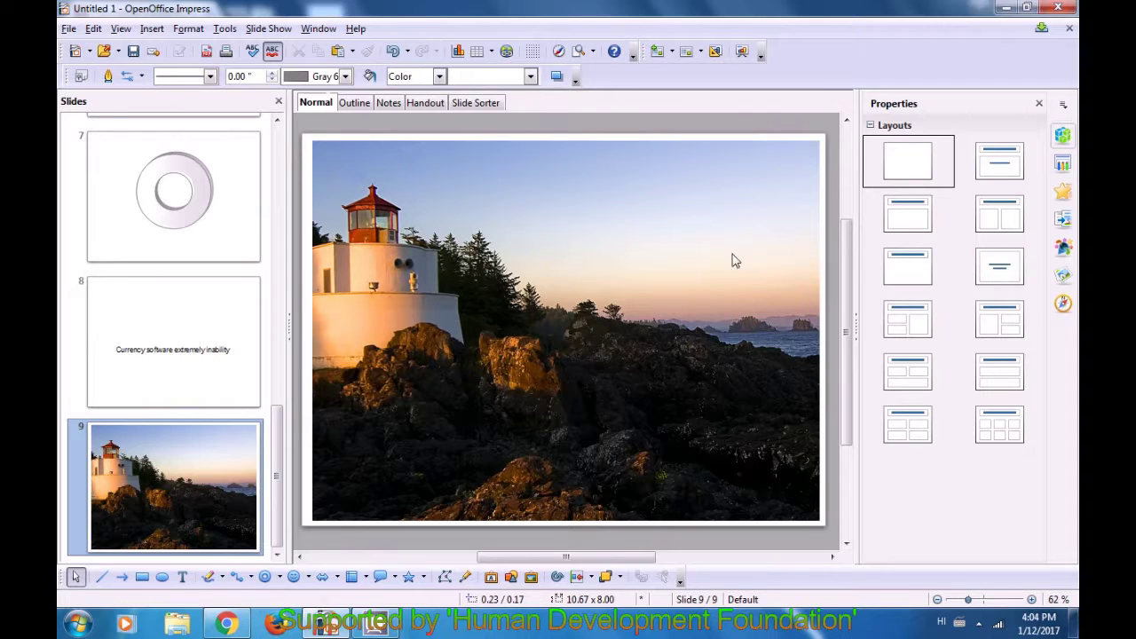
left_click(451, 314)
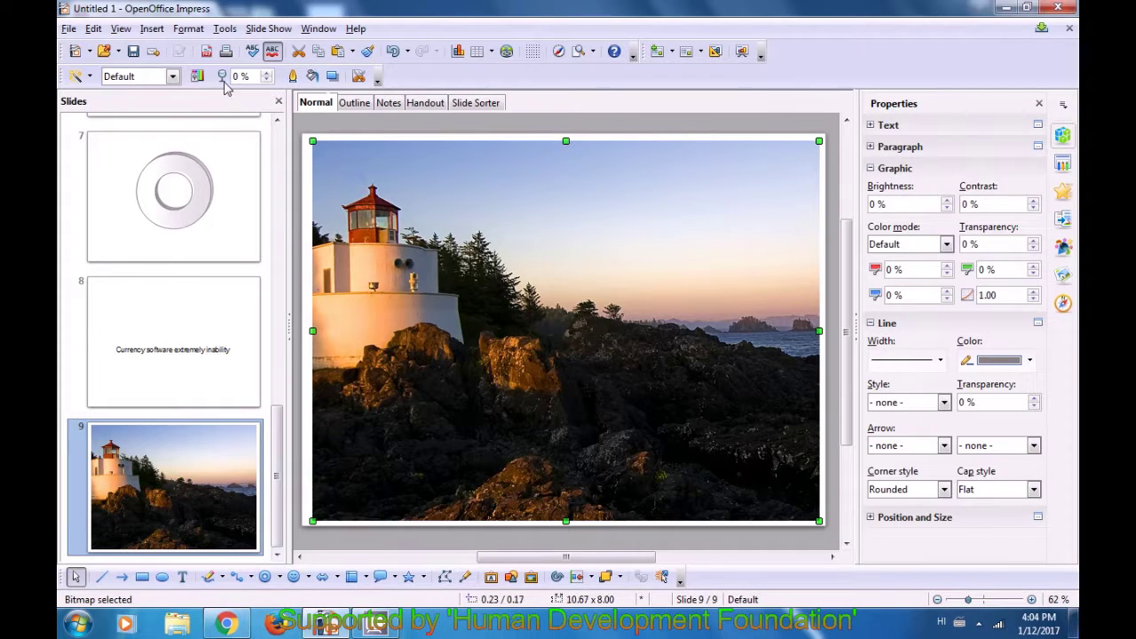
- Open the Color Replacer as a floating window and pick the photo's near-black rock colour
left_click(226, 30)
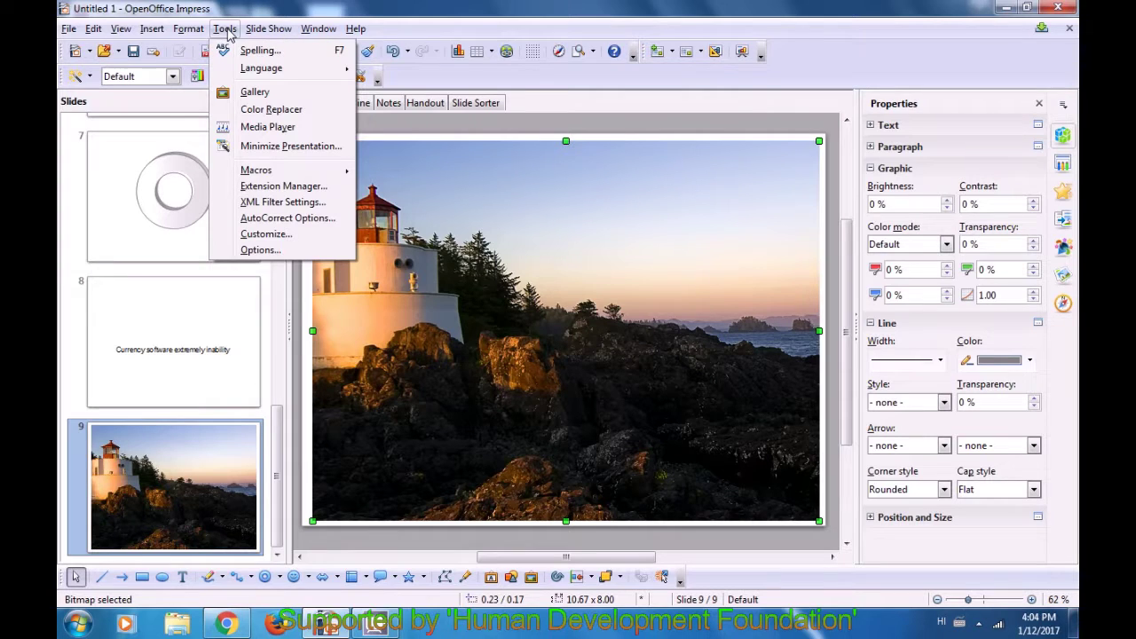
left_click(277, 111)
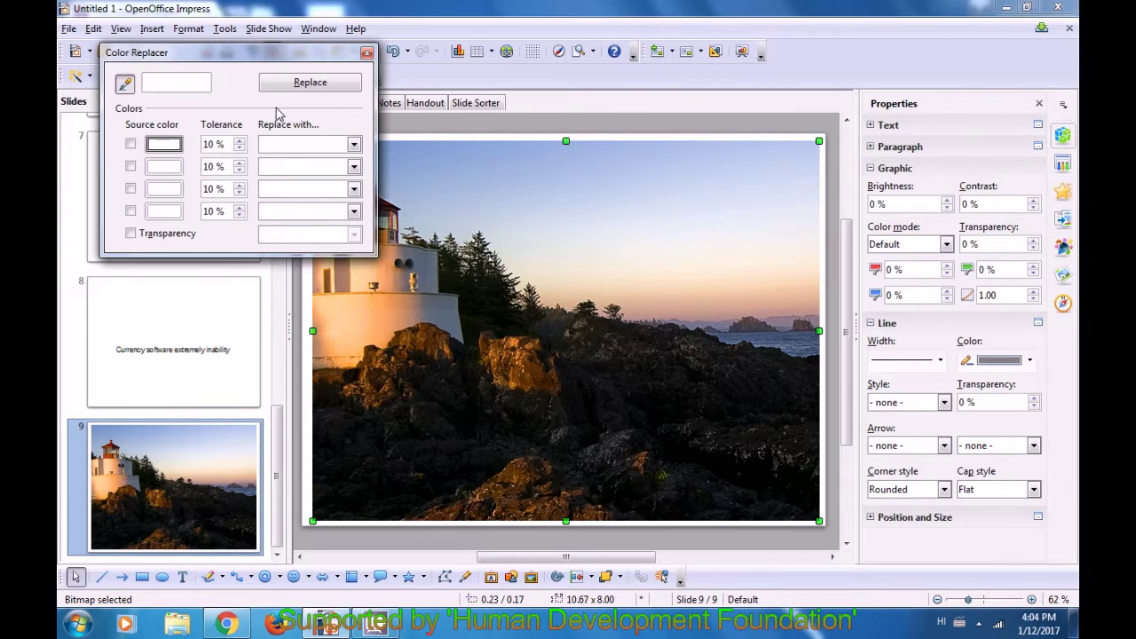
left_click_drag(247, 55, 411, 213)
left_click_drag(489, 201, 268, 223)
left_click_drag(218, 146, 325, 186)
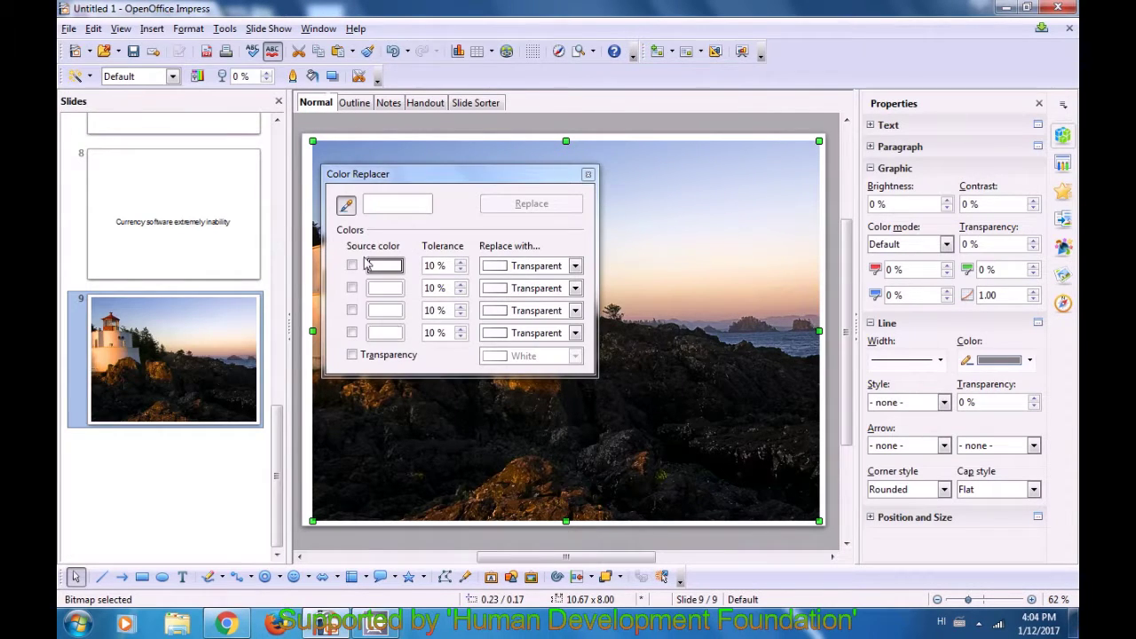
left_click_drag(430, 182, 282, 232)
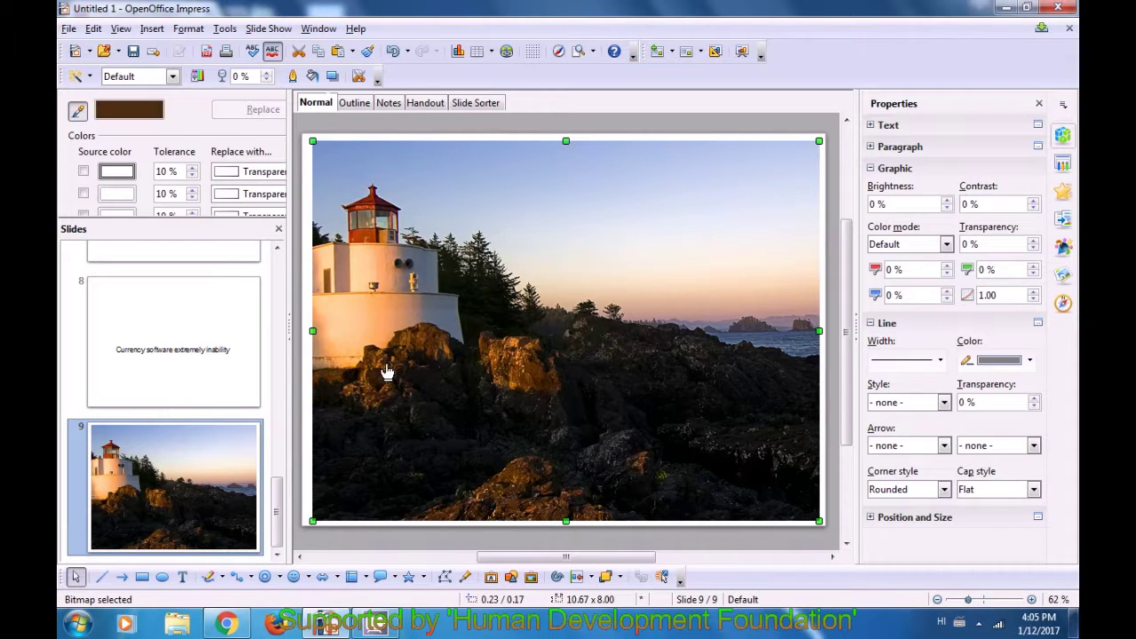
left_click(461, 454)
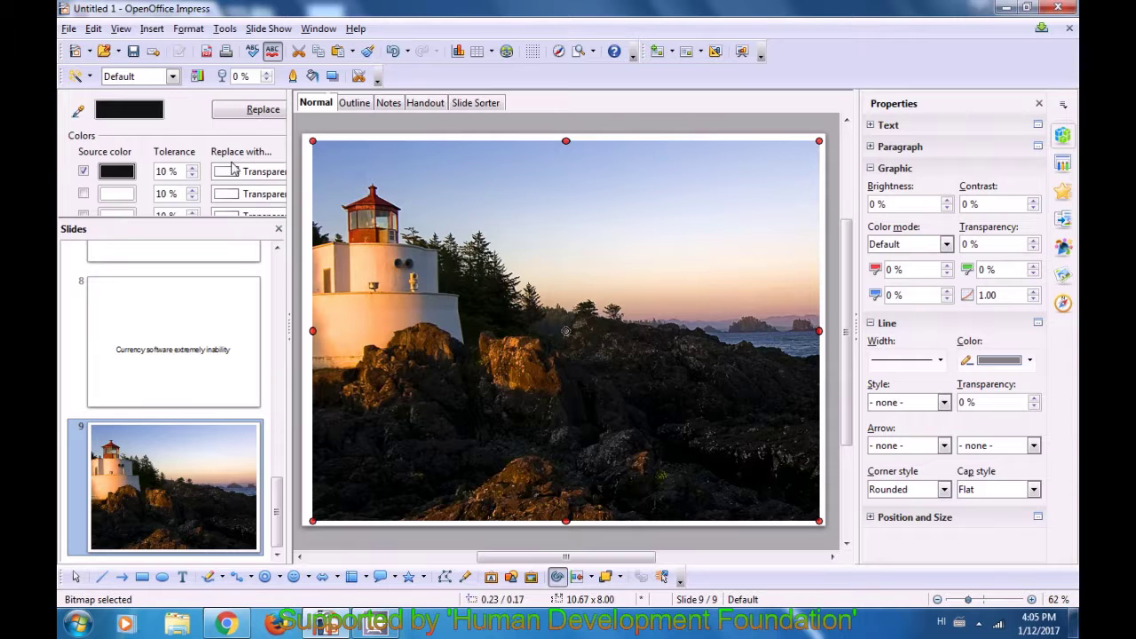
- Replace the dark rock colour with Orange 3, reapplying at 5 % tolerance
left_click_drag(228, 146, 318, 182)
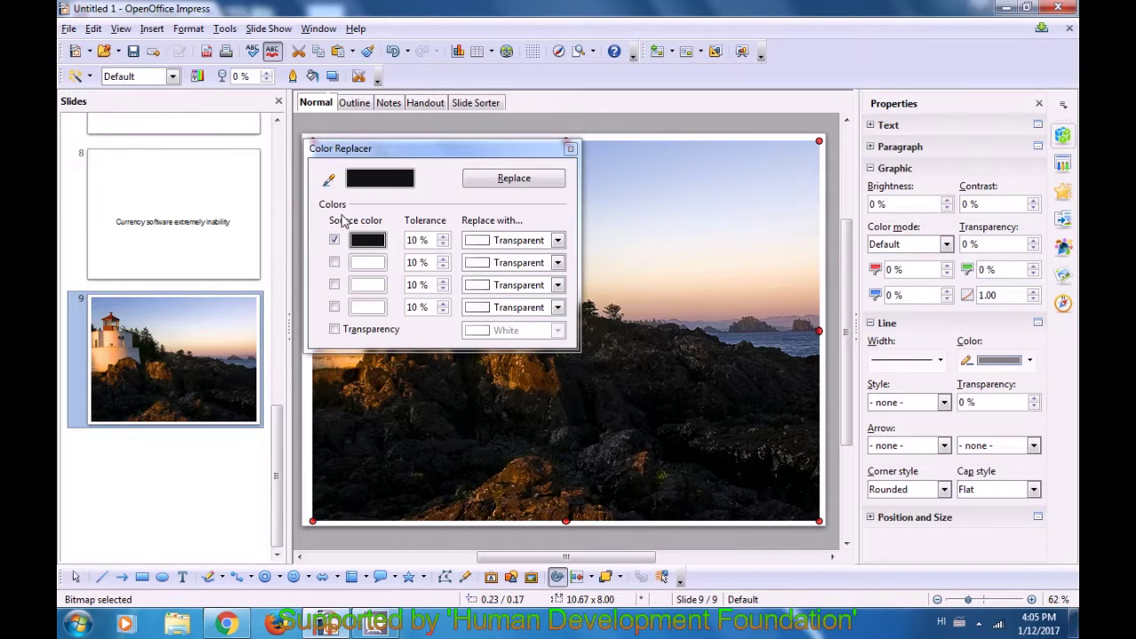
left_click(556, 241)
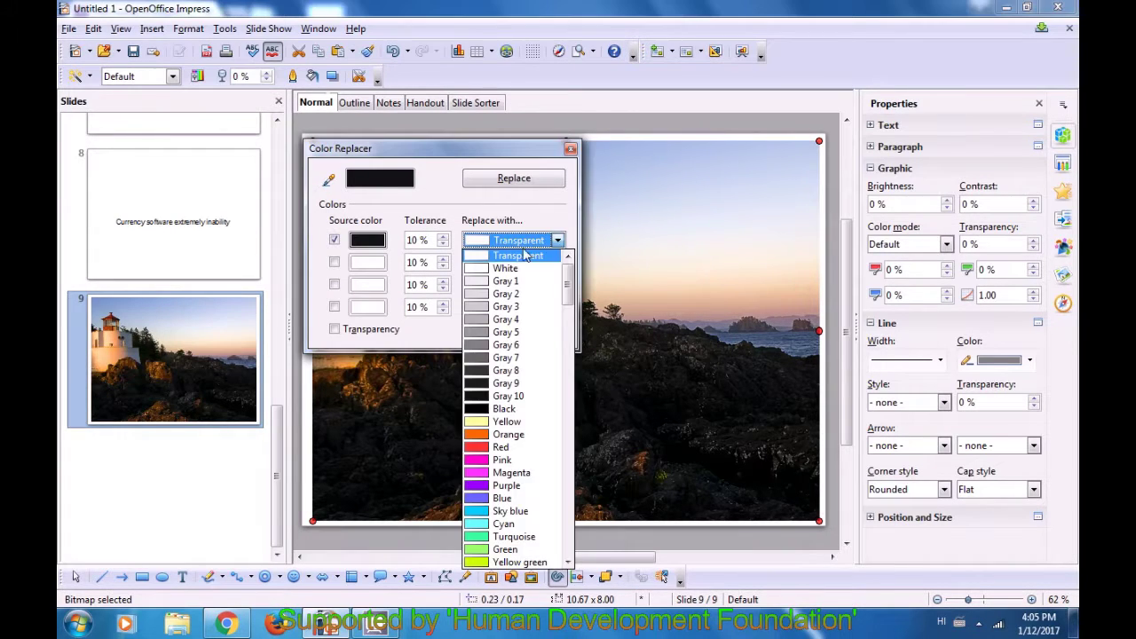
scroll(522, 328, "down", 4)
scroll(515, 355, "down", 6)
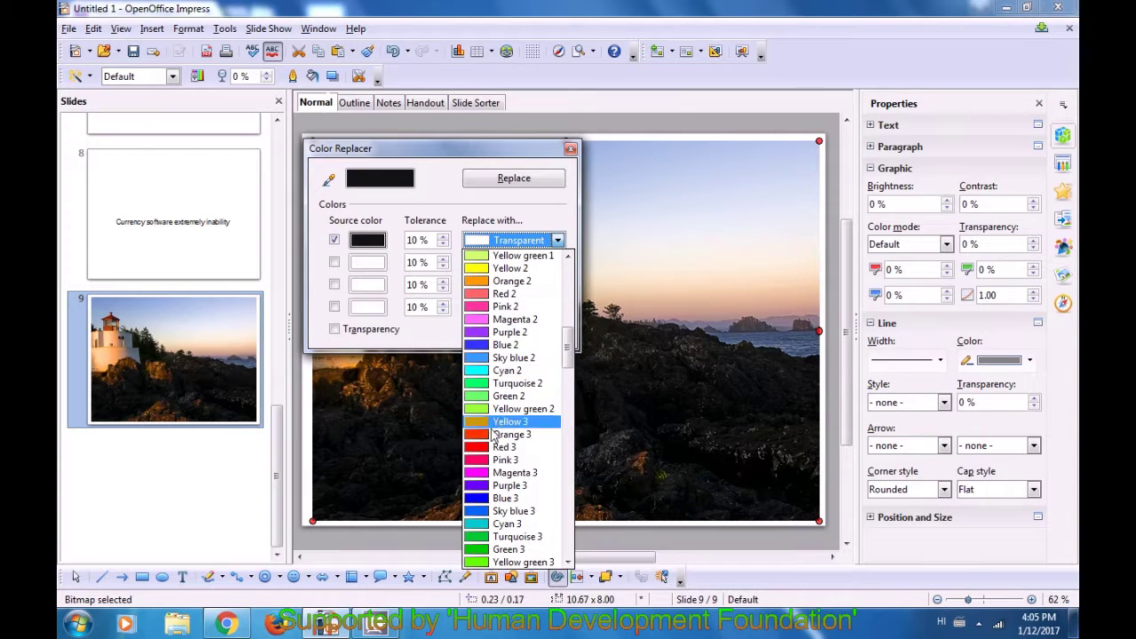
left_click(480, 434)
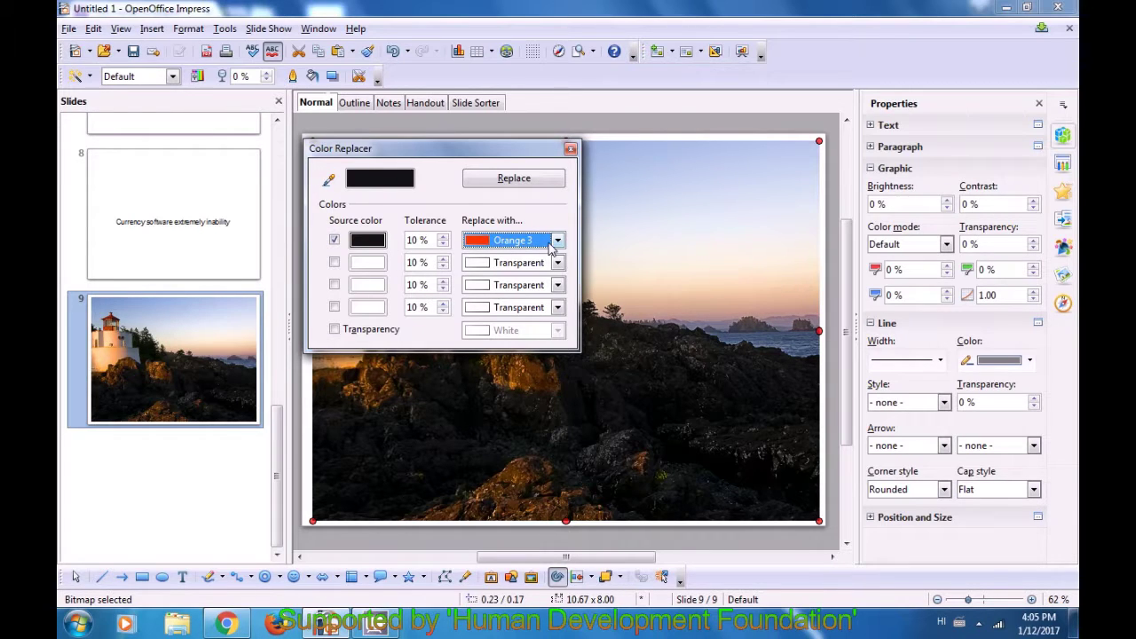
left_click(443, 237)
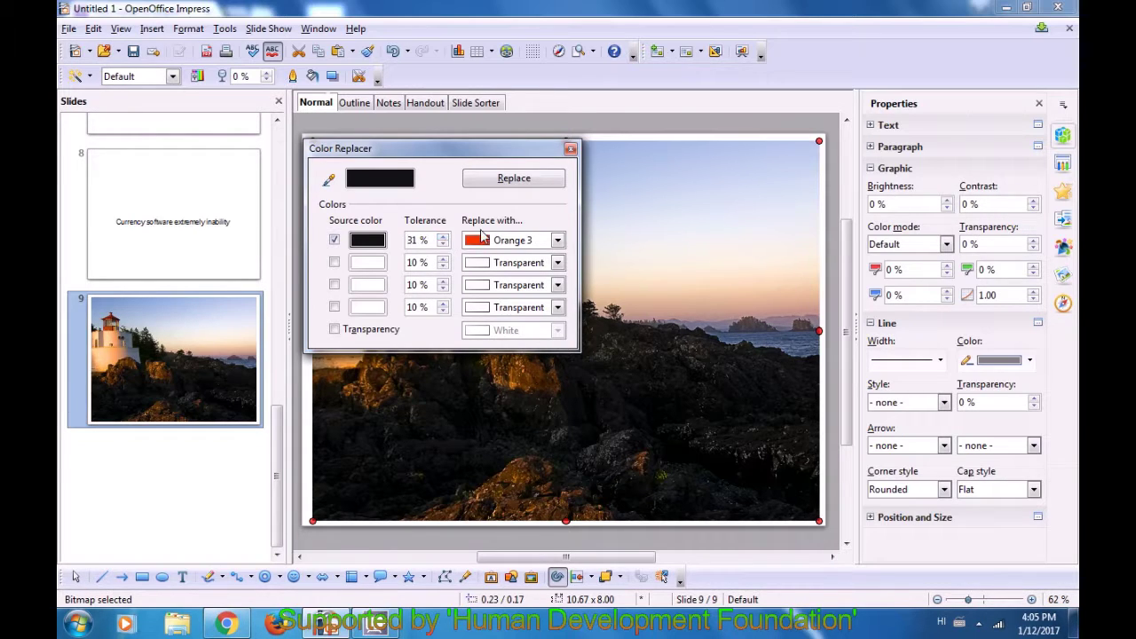
left_click(515, 180)
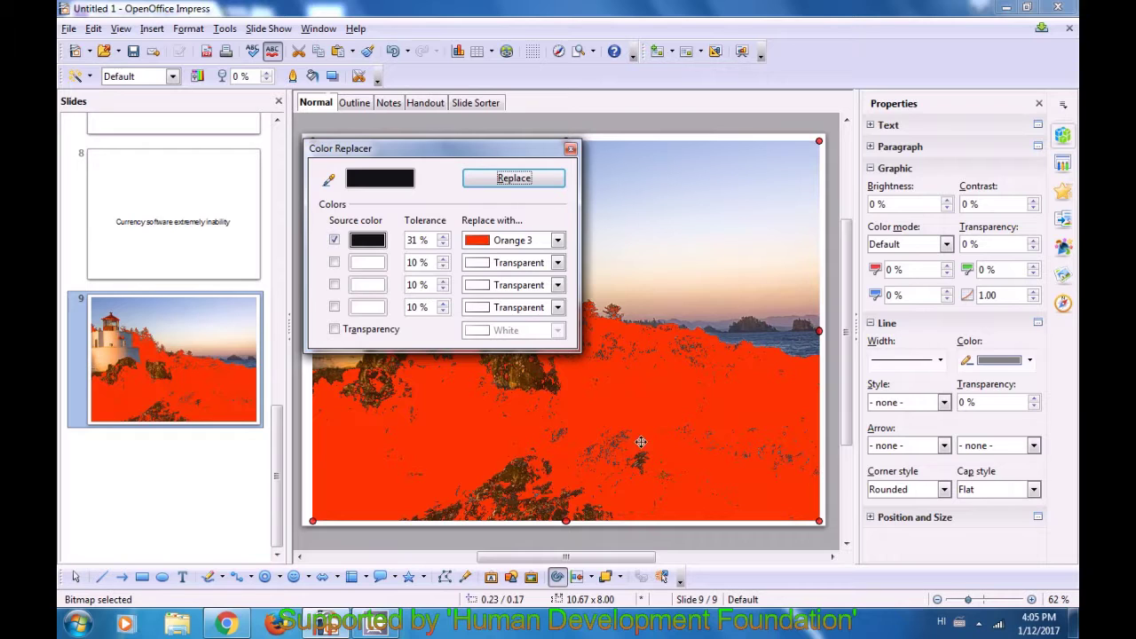
left_click(443, 249)
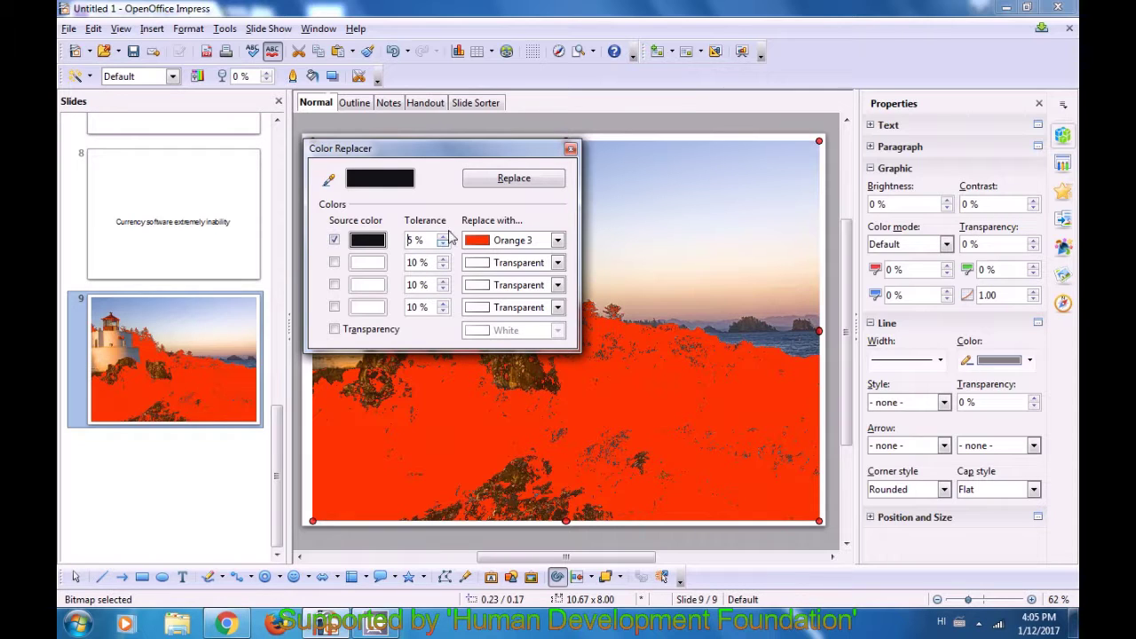
left_click(513, 183)
- Close the Color Replacer and reselect the recoloured lighthouse picture
left_click_drag(540, 151, 573, 197)
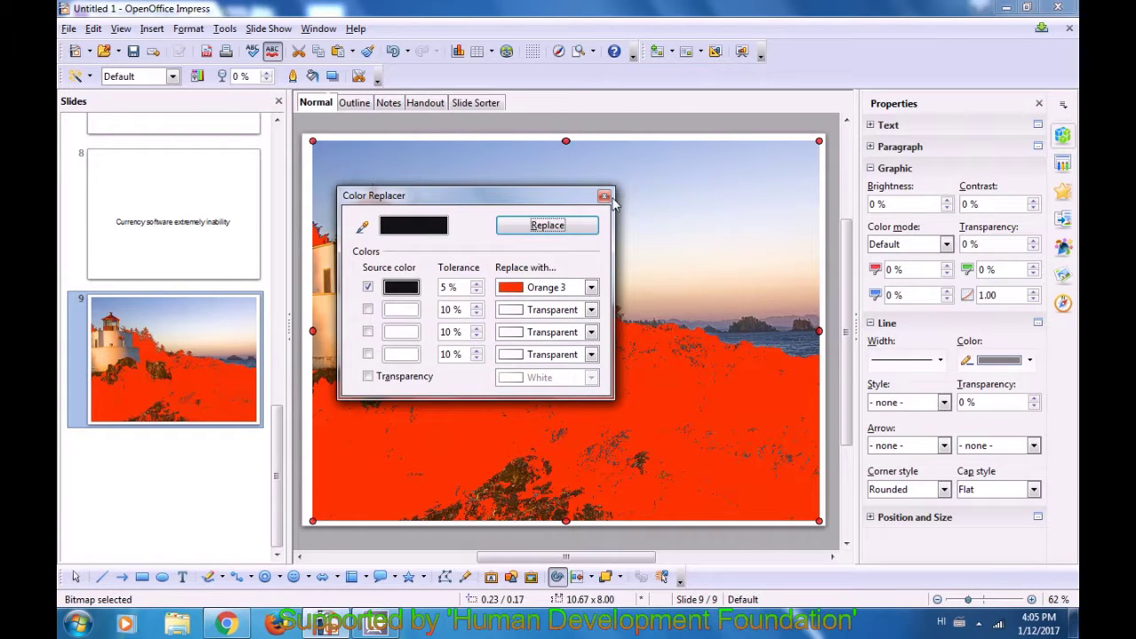
left_click(605, 197)
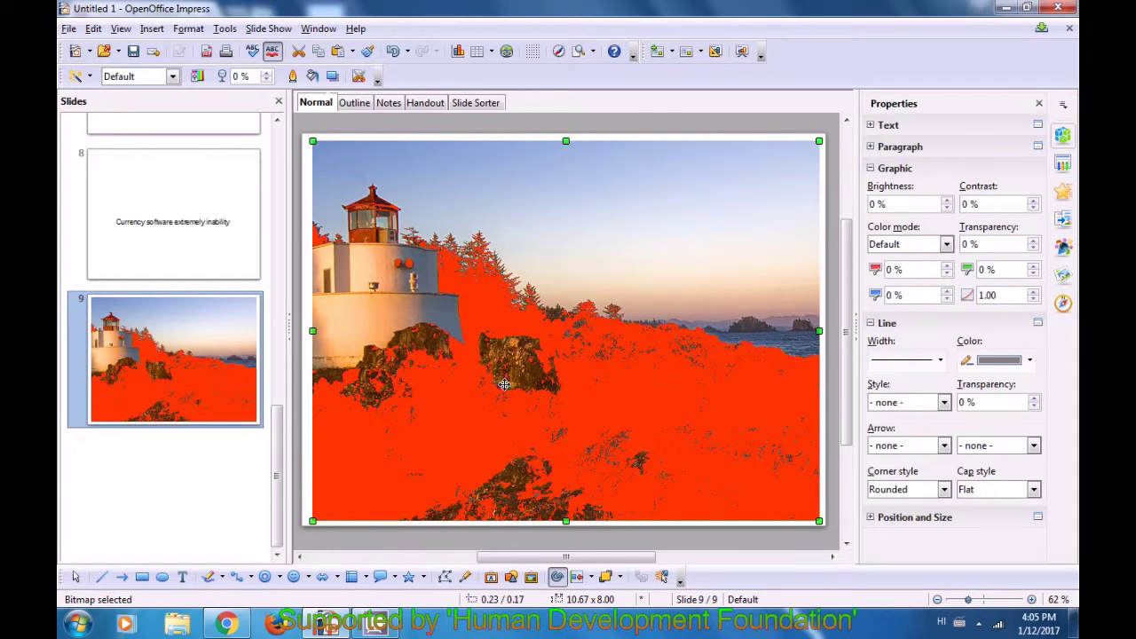
left_click(462, 434)
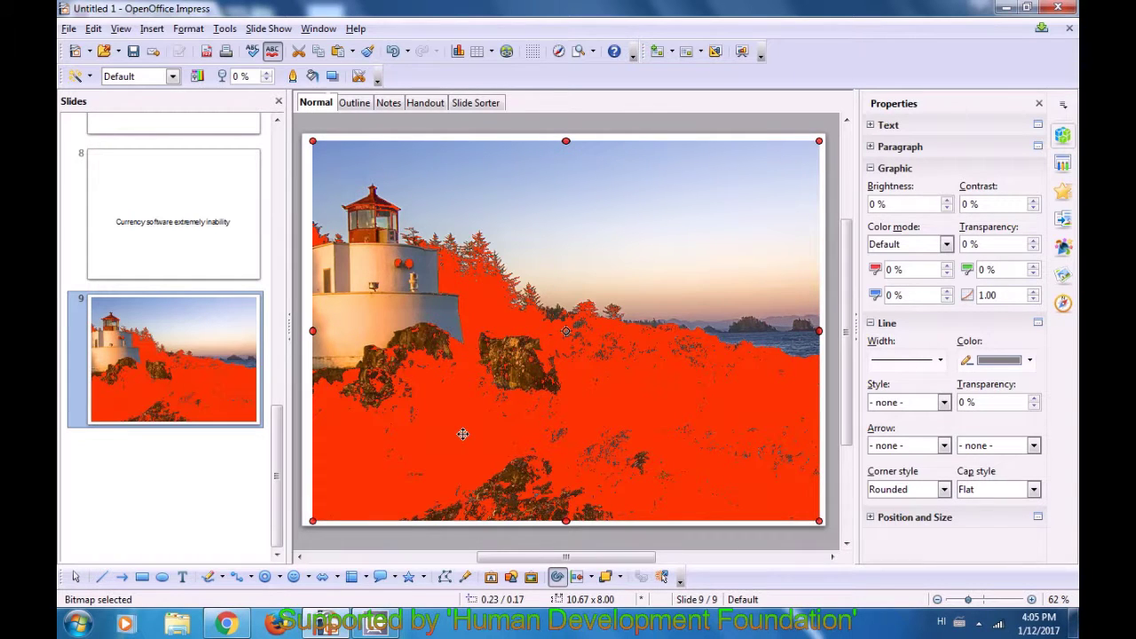
right_click(463, 429)
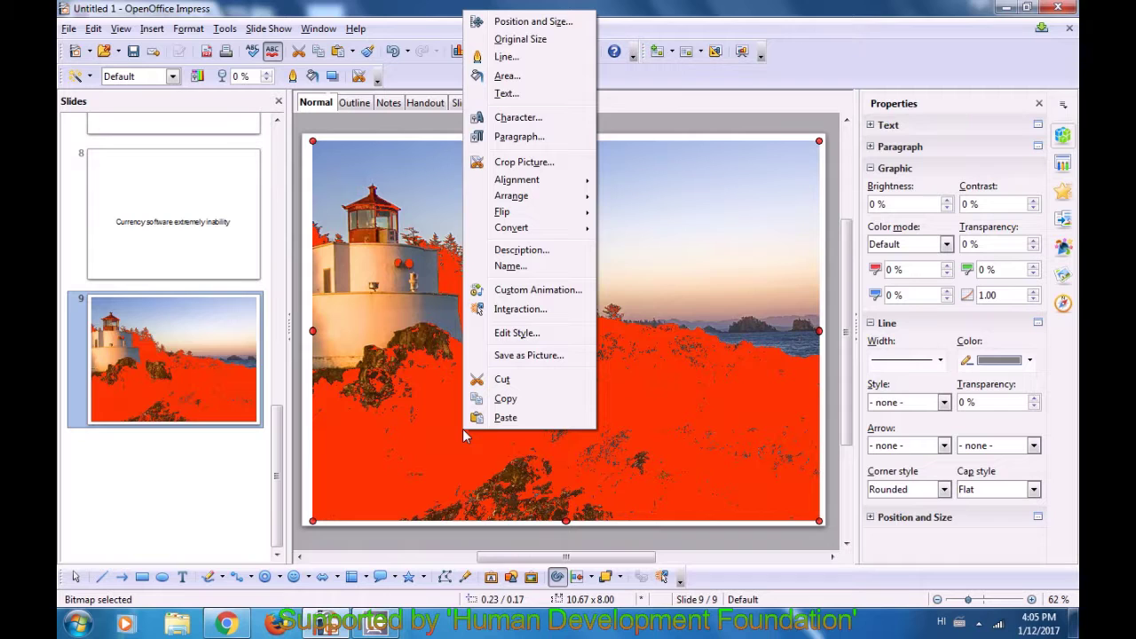
left_click(454, 426)
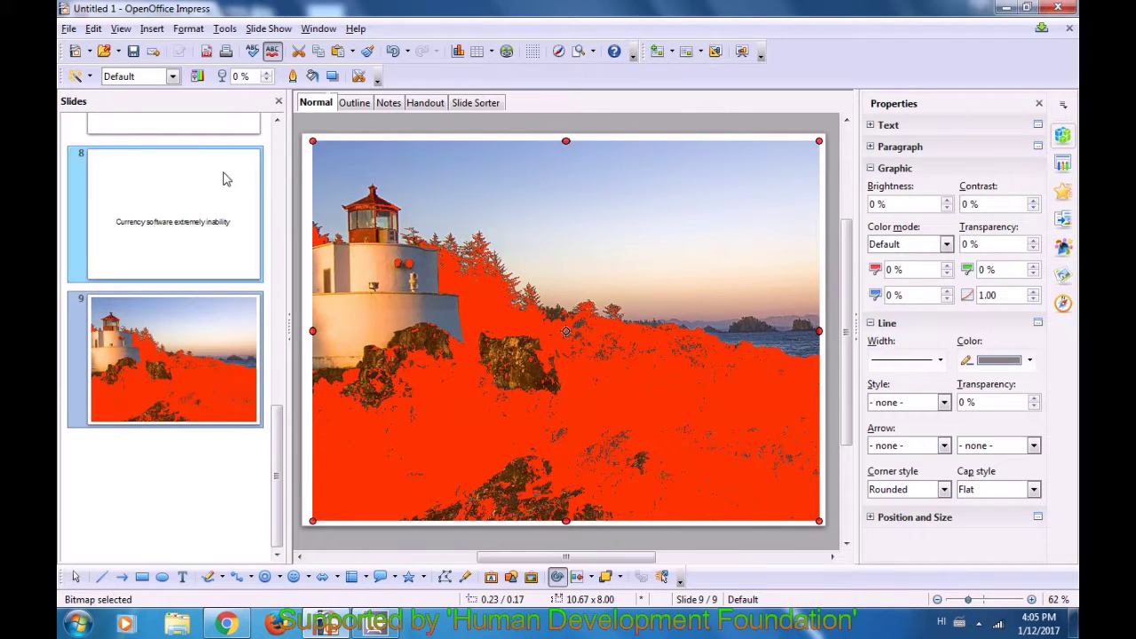
- Replace the sampled orange areas of the lighthouse photo with Gray 9 using the Color Replacer
left_click(224, 29)
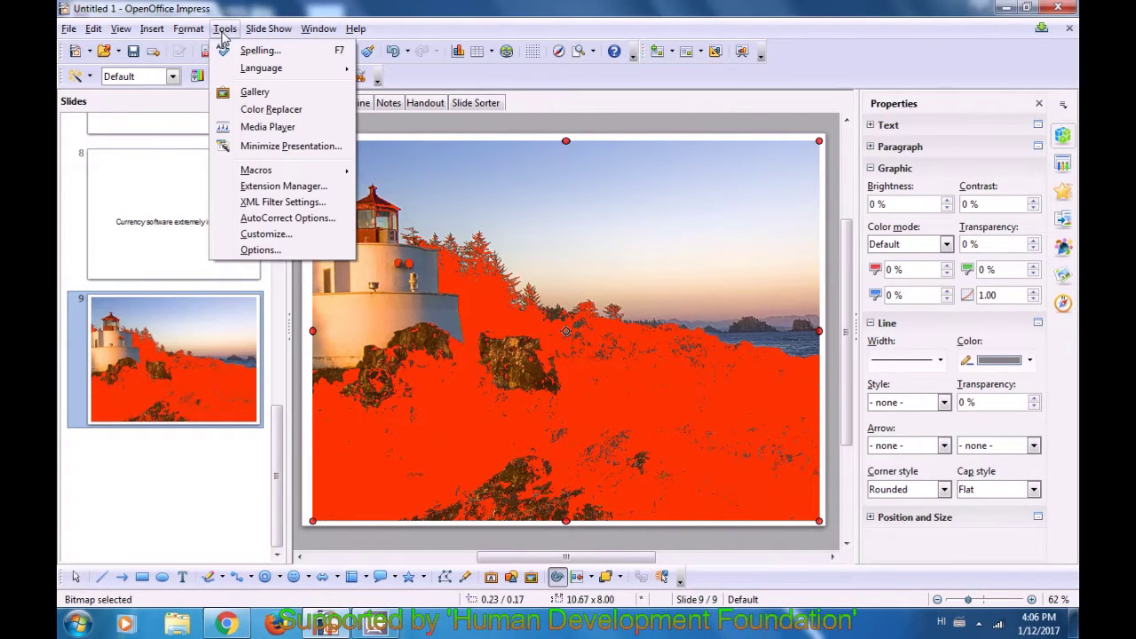
left_click(266, 109)
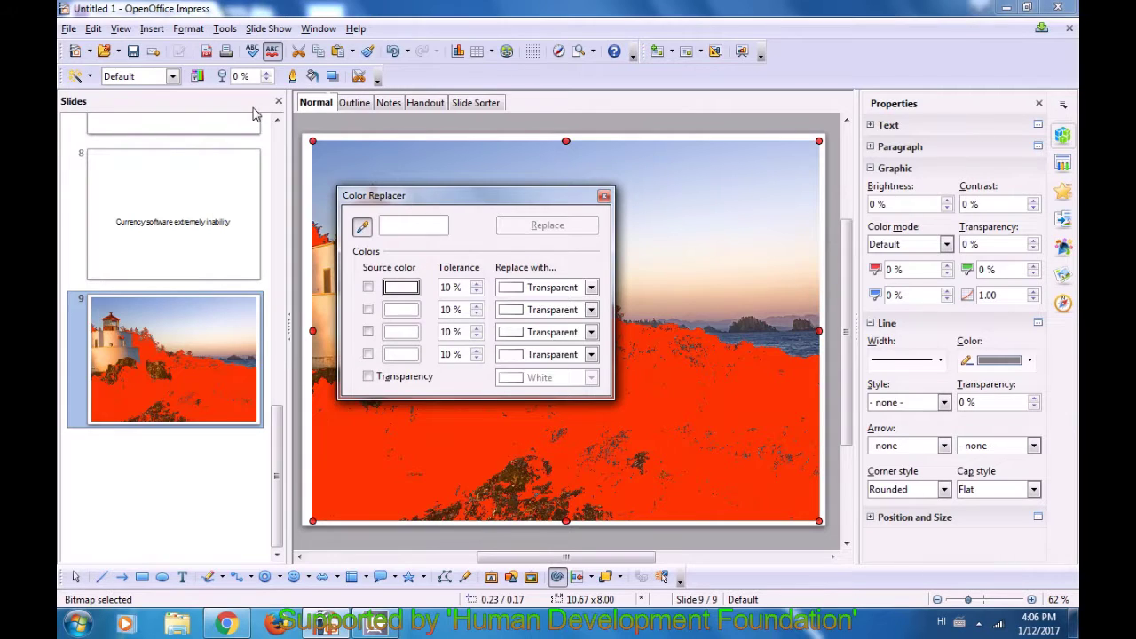
left_click(362, 227)
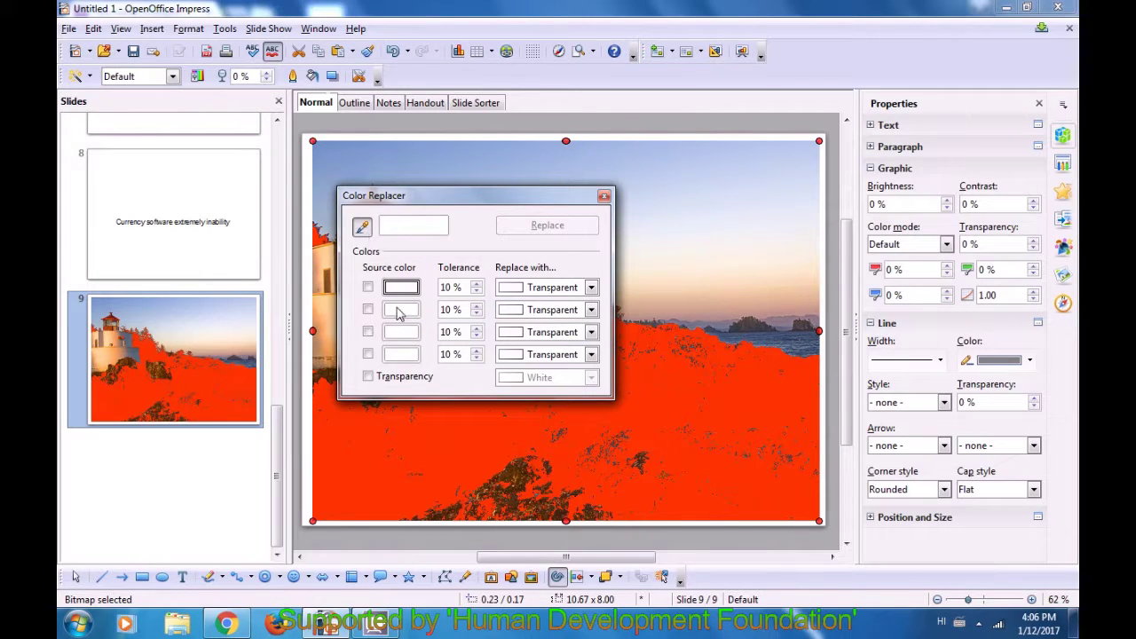
left_click(390, 433)
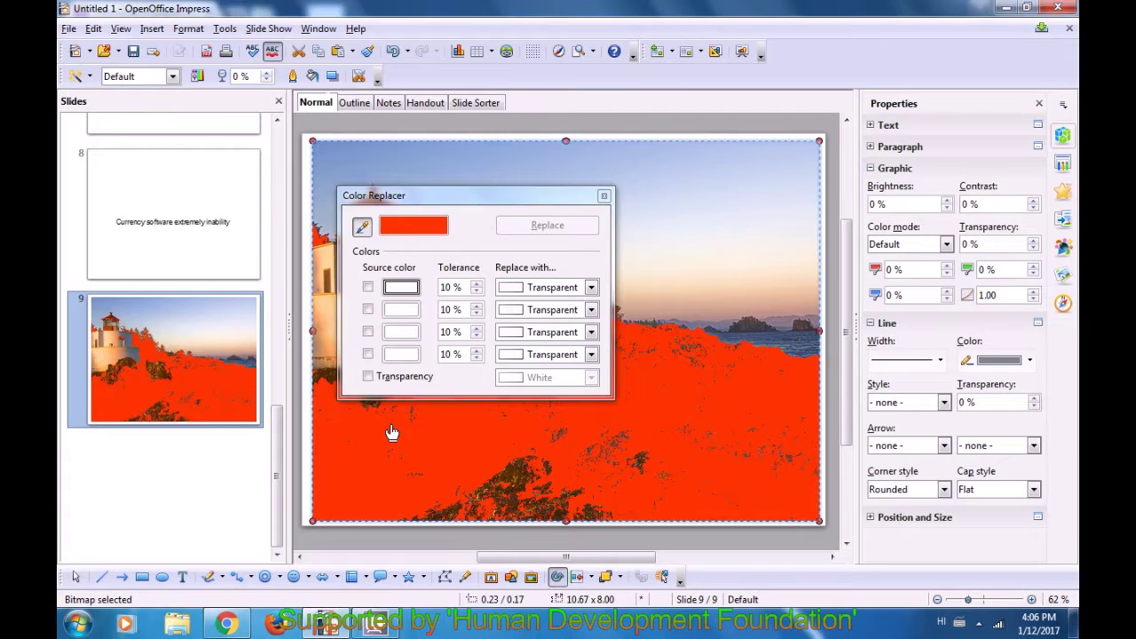
left_click(591, 288)
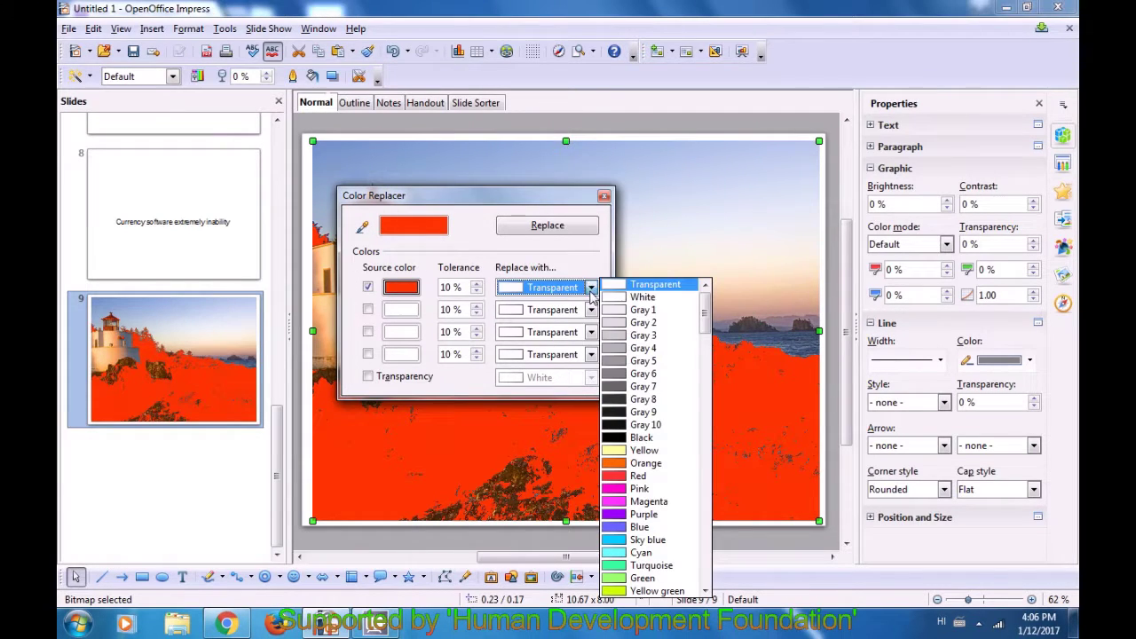
left_click(613, 417)
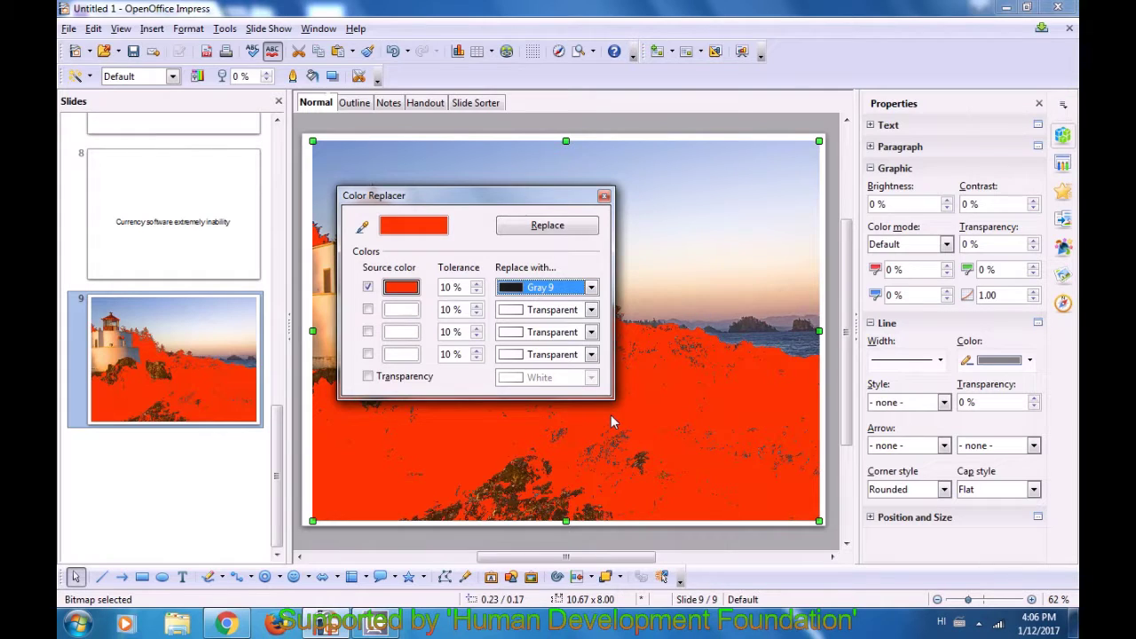
left_click(554, 227)
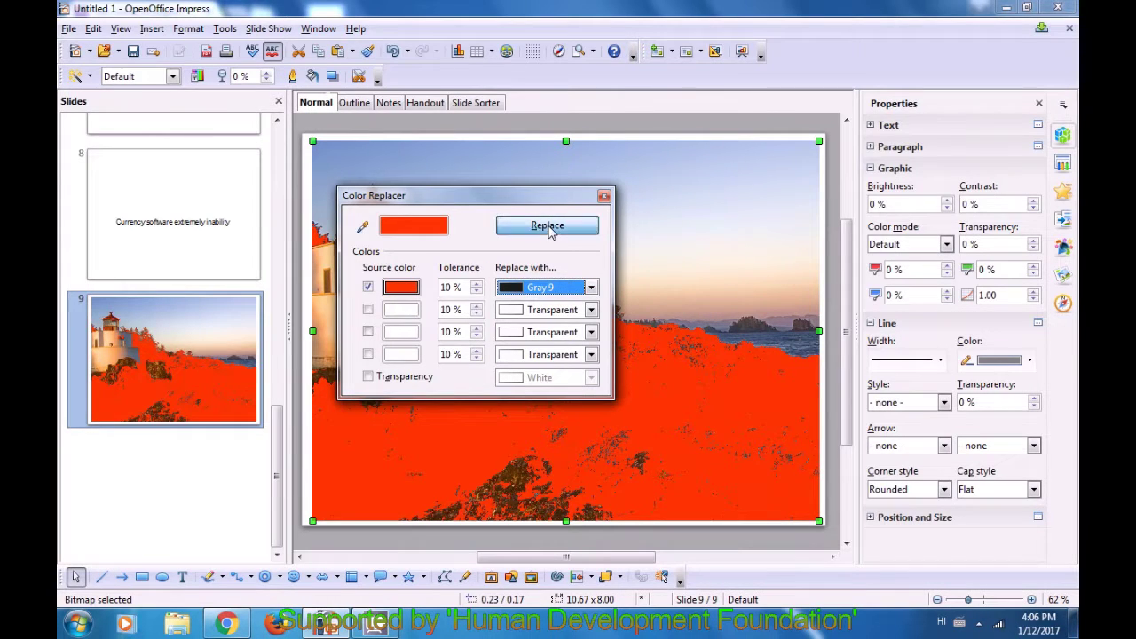
left_click(603, 196)
left_click(601, 213)
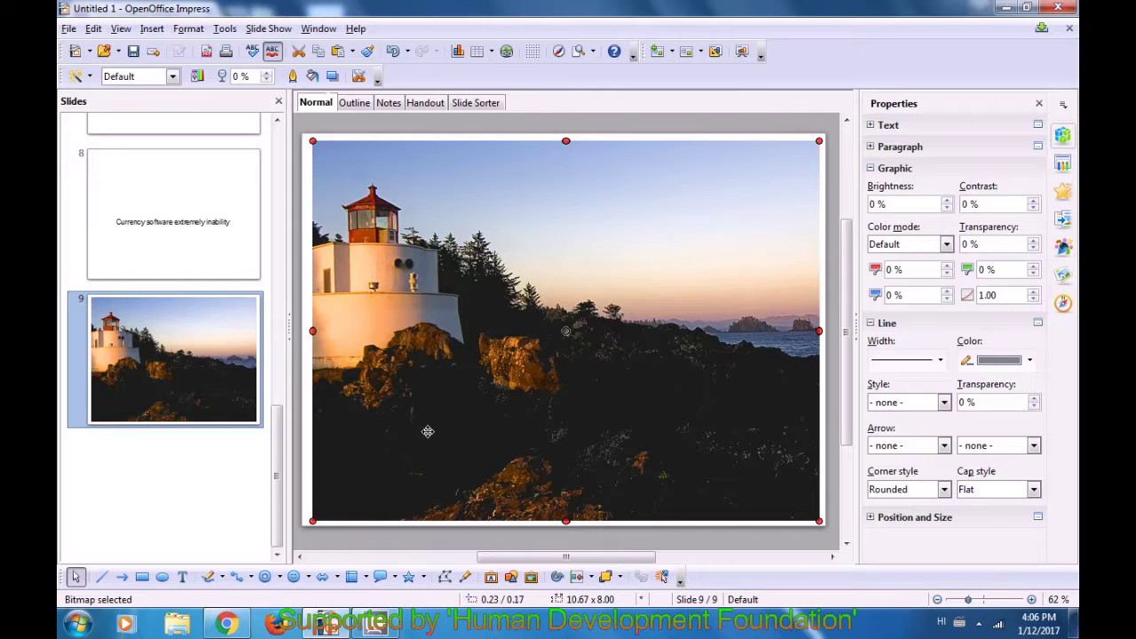
- Deselect the lighthouse picture and bring up slide 8 with 'Currency software extremely inability'
left_click(308, 436)
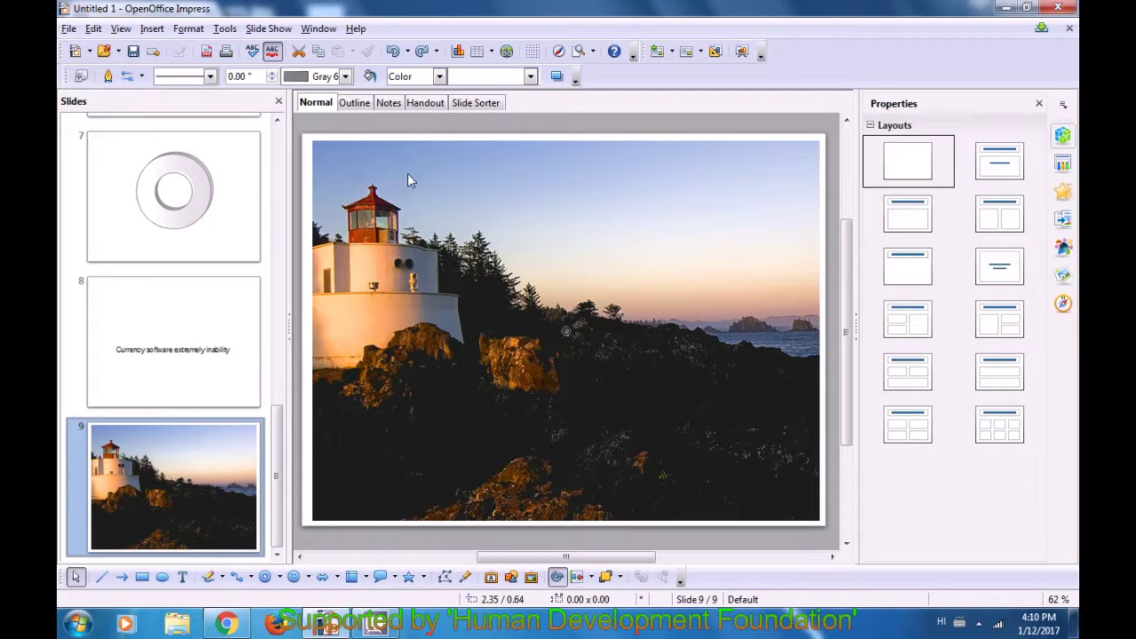
left_click(222, 302)
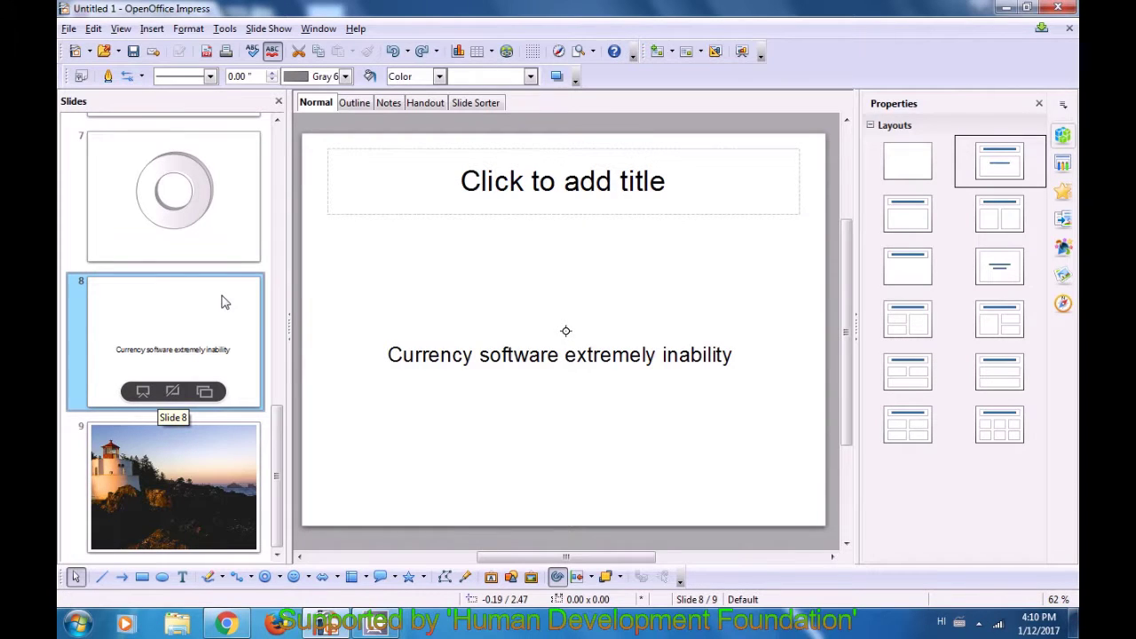
mouse_move(231, 203)
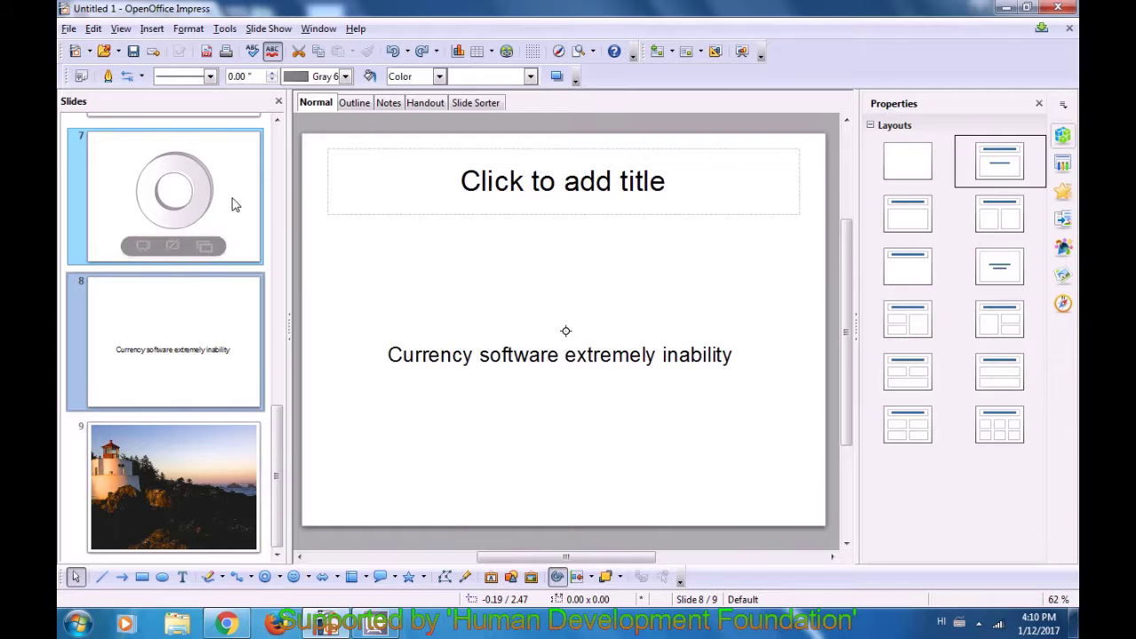
- Insert a new OpenOffice 4.1.0 Spreadsheet OLE object onto slide 8
left_click(157, 32)
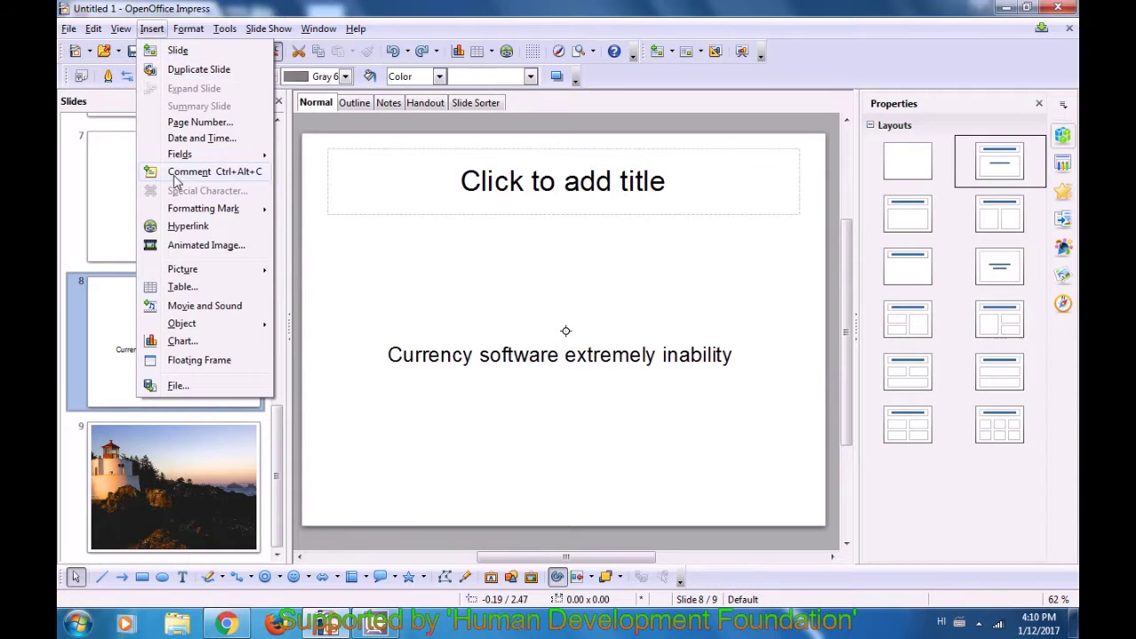
mouse_move(192, 330)
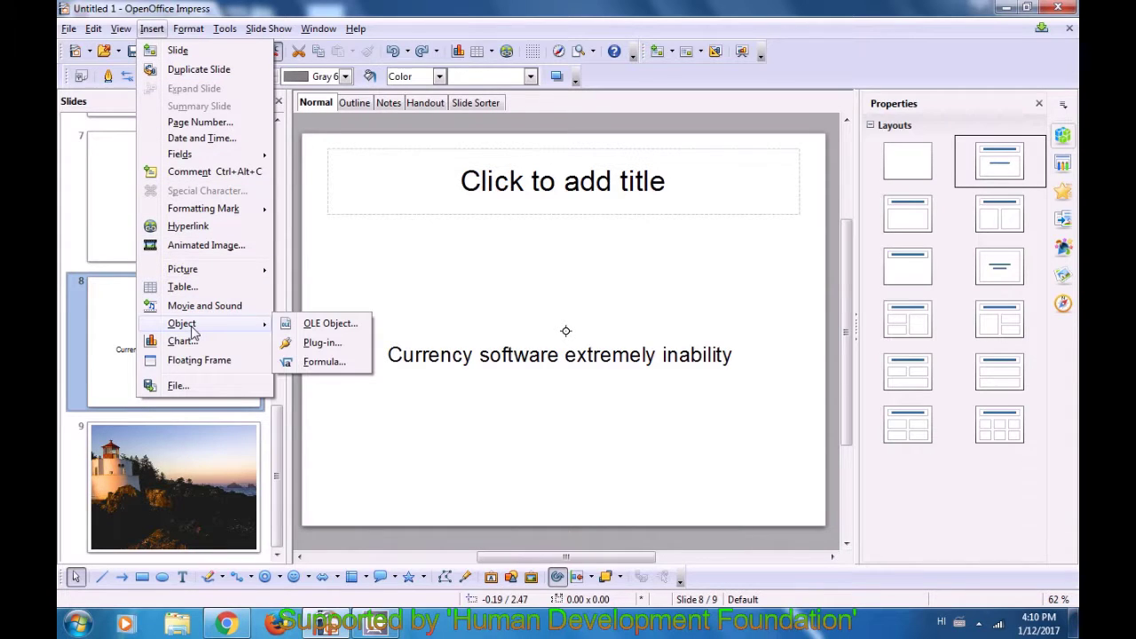
left_click(330, 323)
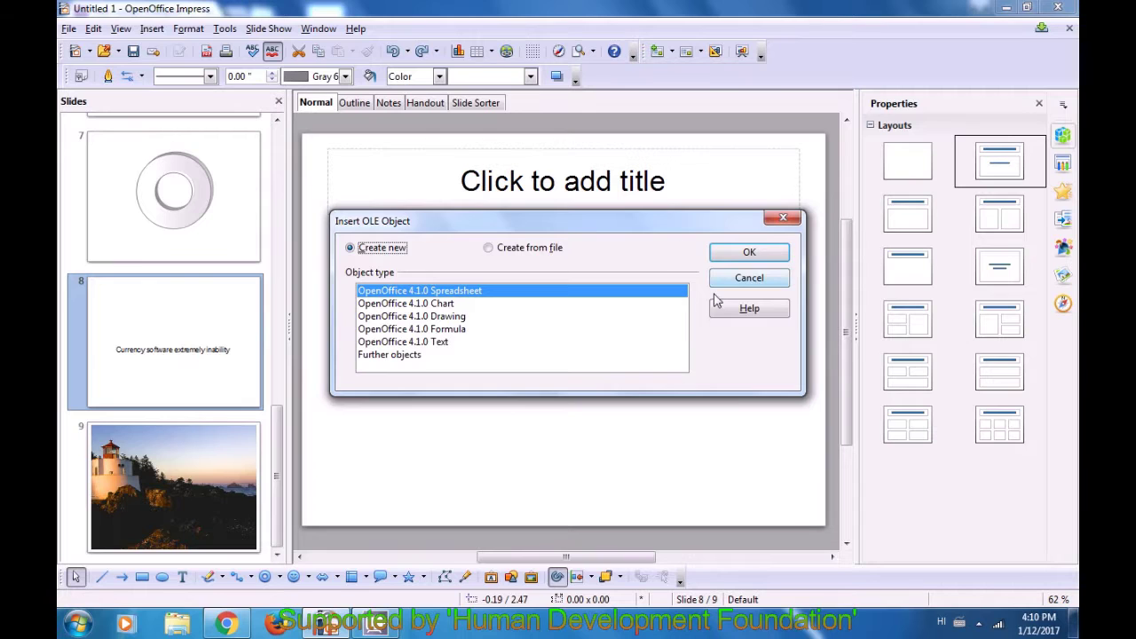
left_click(433, 304)
left_click(436, 318)
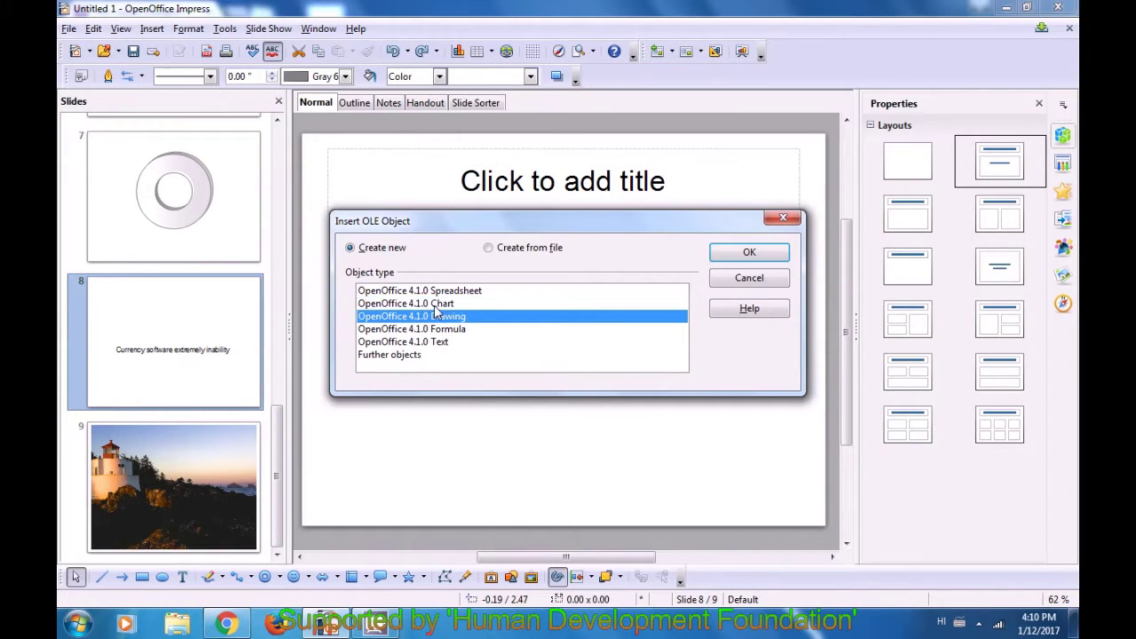
left_click(437, 292)
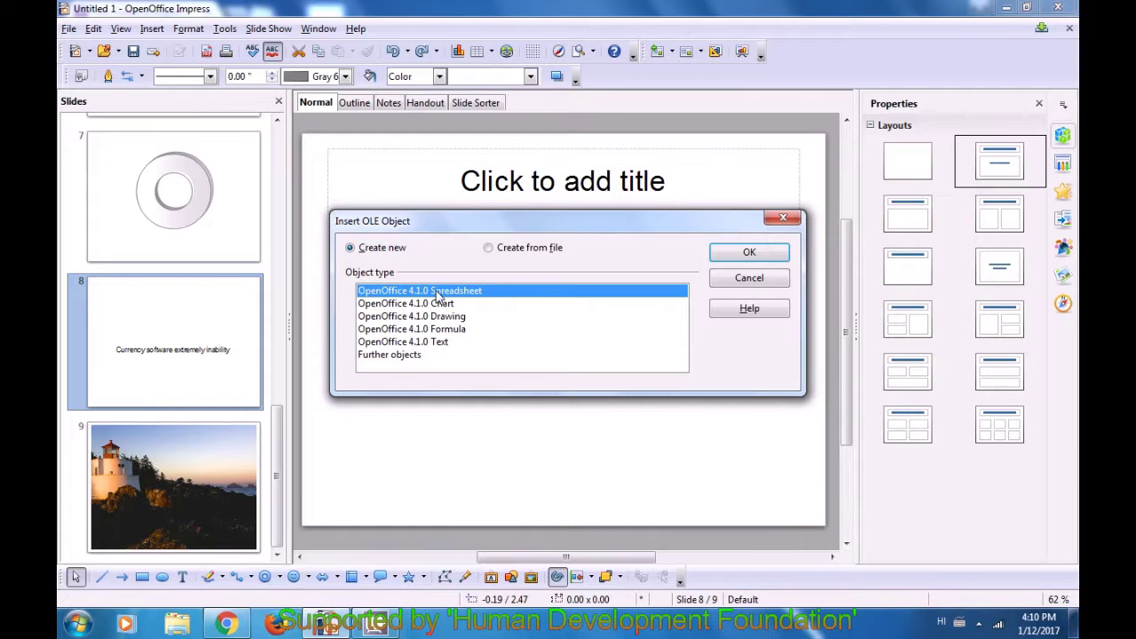
left_click(726, 256)
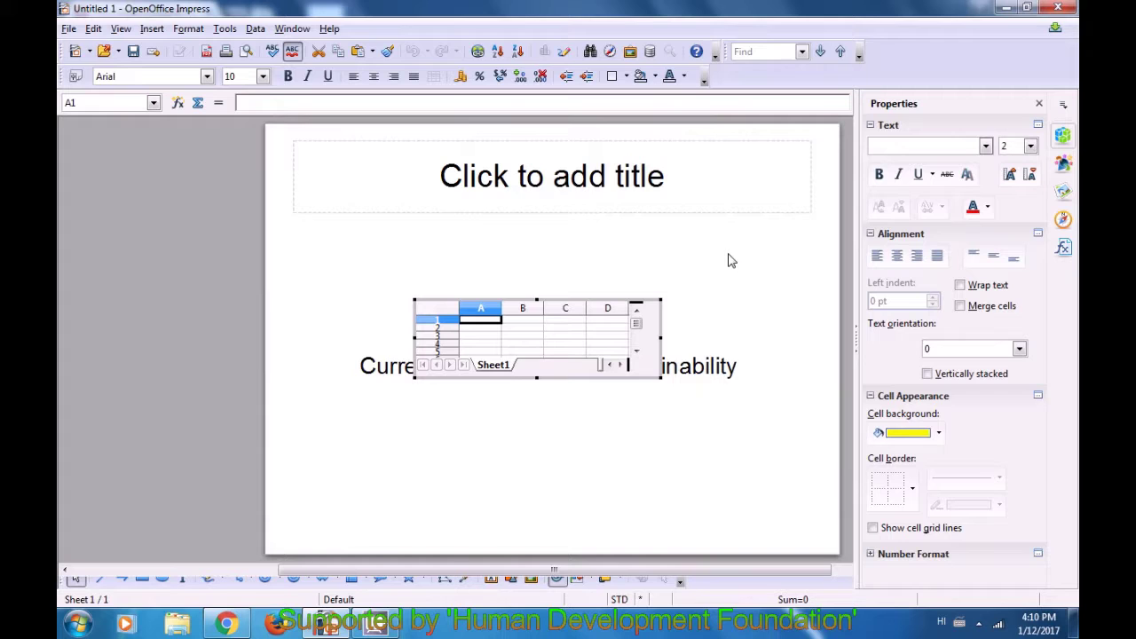
- Enter 1, 2, 4, 5 into cells A1–D1 of the embedded sheet
left_click(491, 333)
left_click(535, 330)
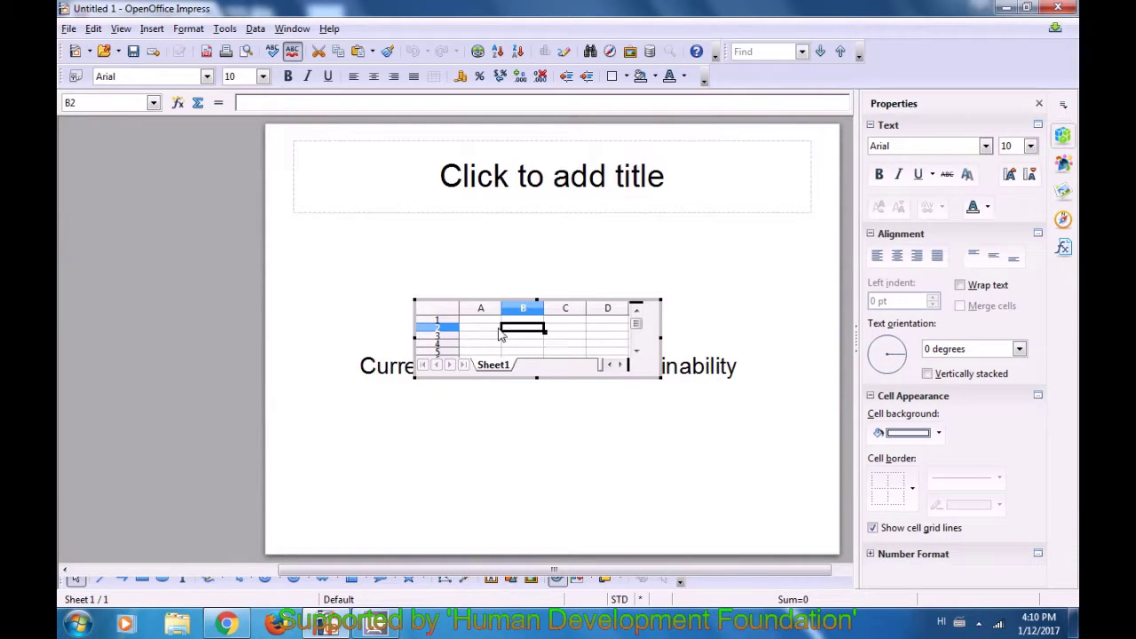
left_click(484, 321)
left_click(535, 321)
left_click(561, 322)
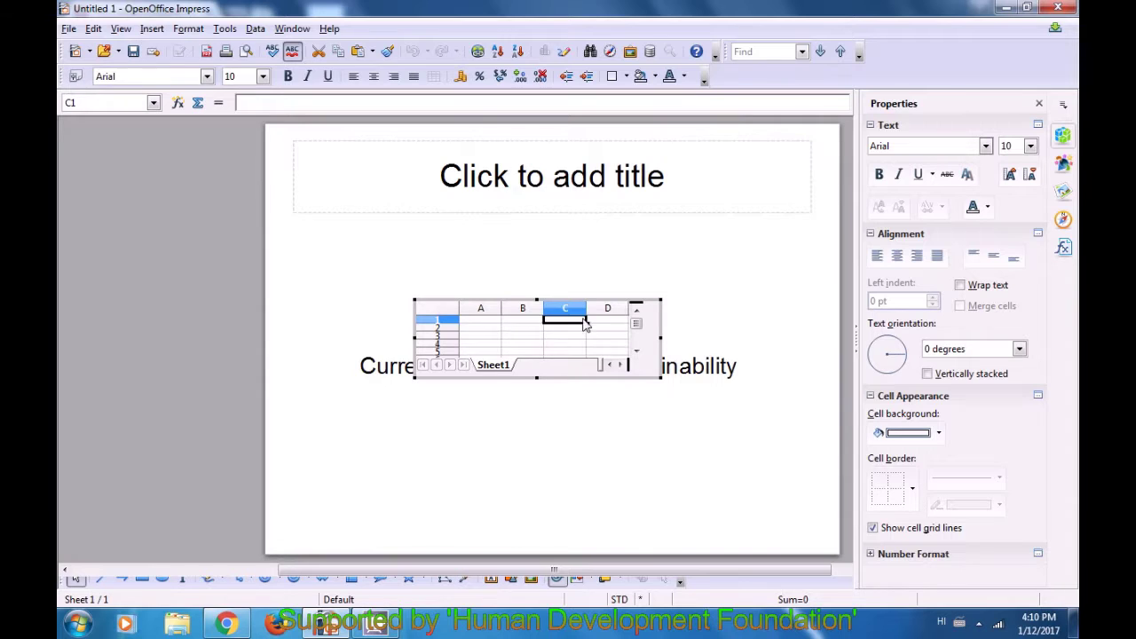
left_click(606, 325)
left_click(602, 334)
left_click(507, 345)
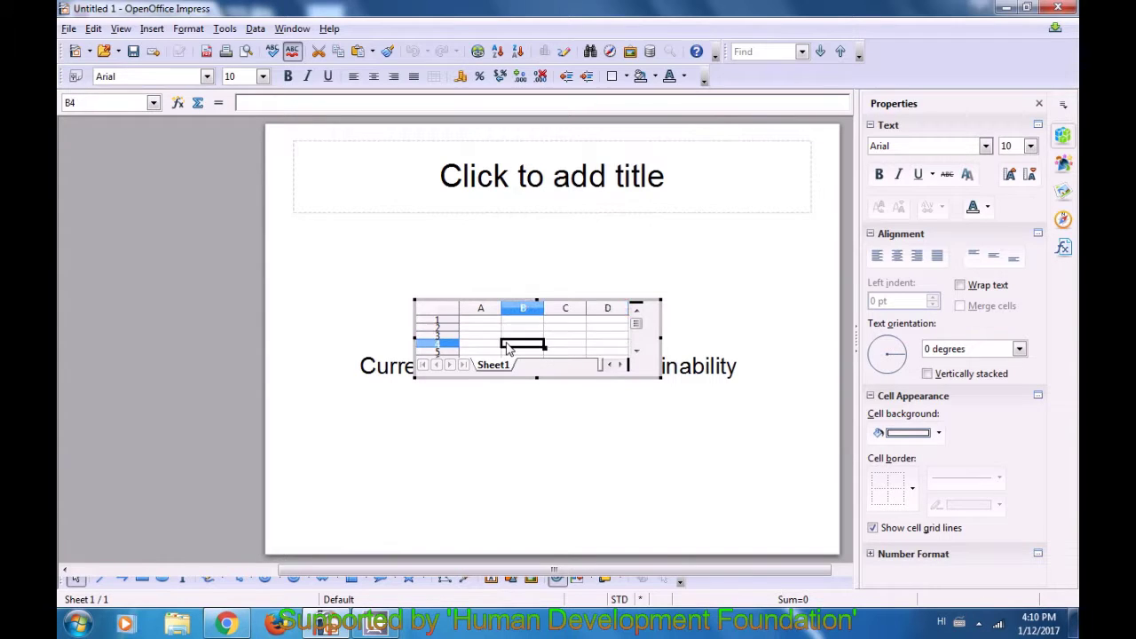
left_click(484, 325)
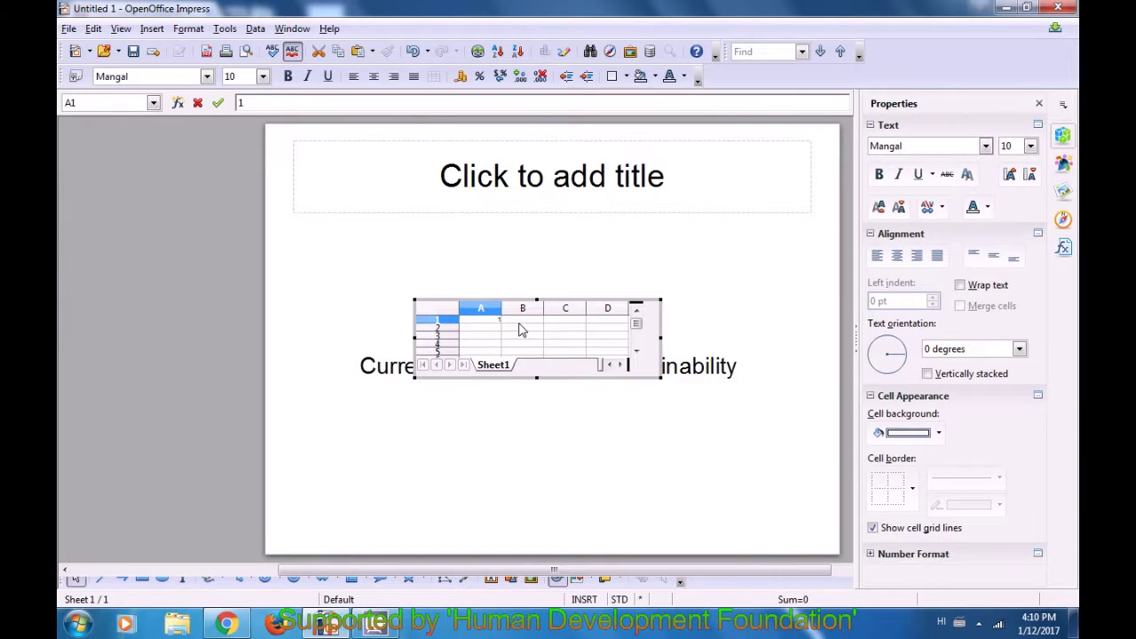
left_click(521, 327)
type("1")
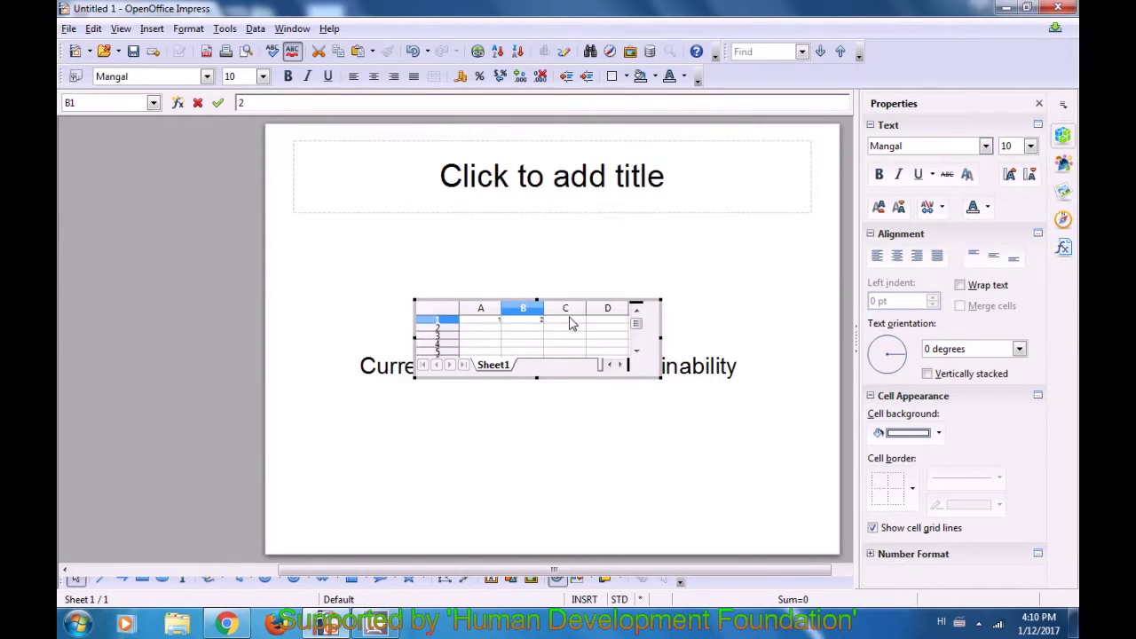
left_click(574, 322)
type("4")
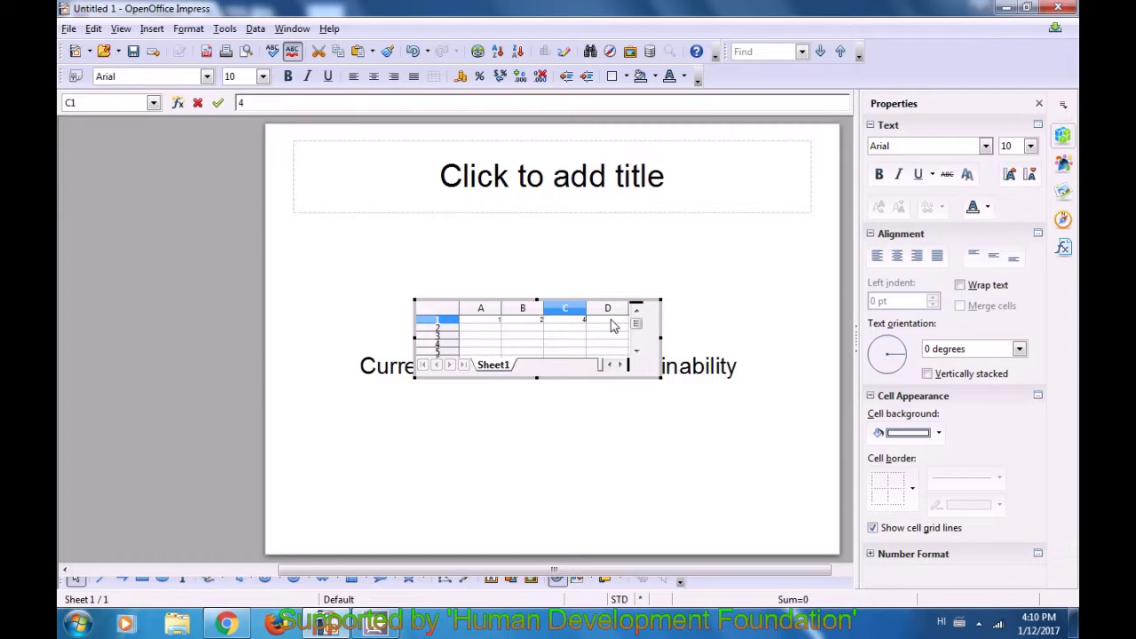
left_click(610, 322)
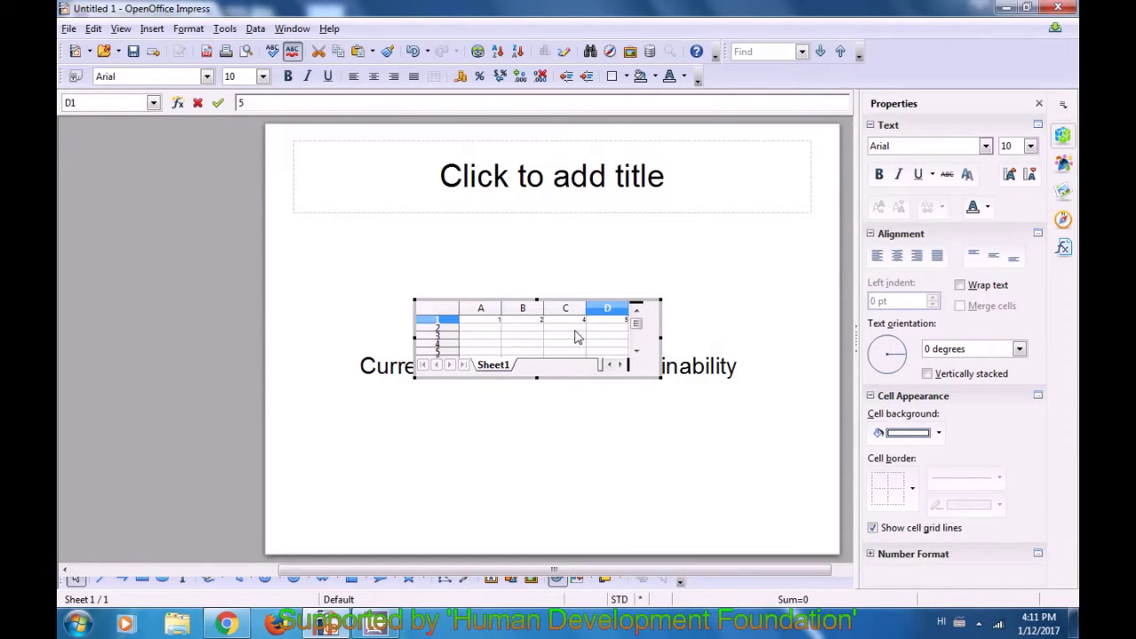
type("5")
left_click(485, 327)
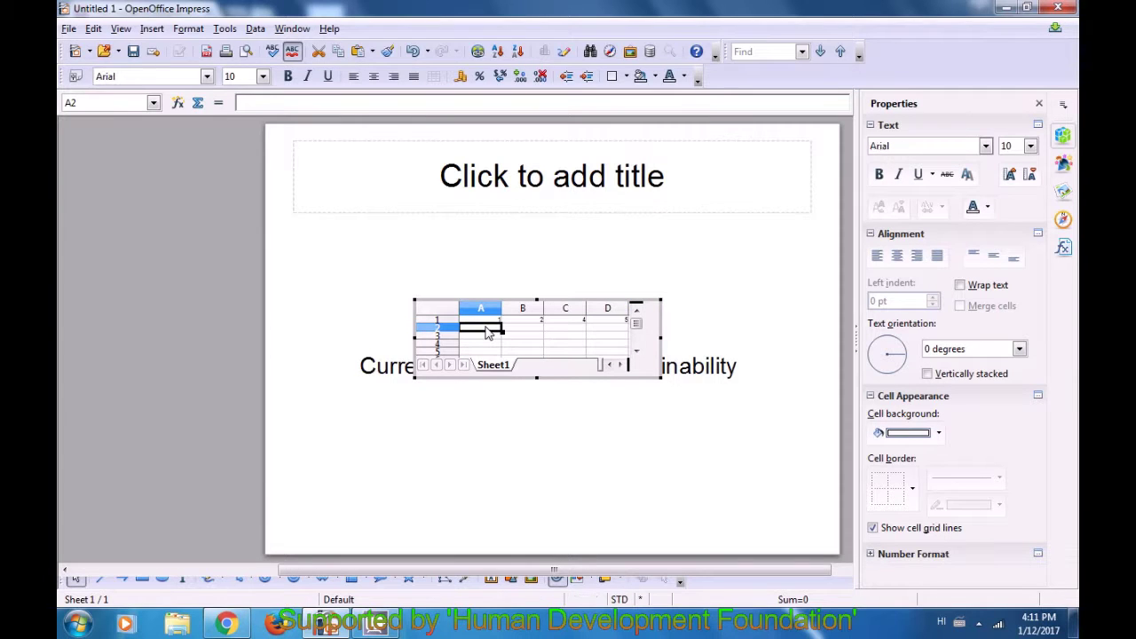
- Enter Av, ac, wr, t into cells A2–D2 and return to the slide
type("av")
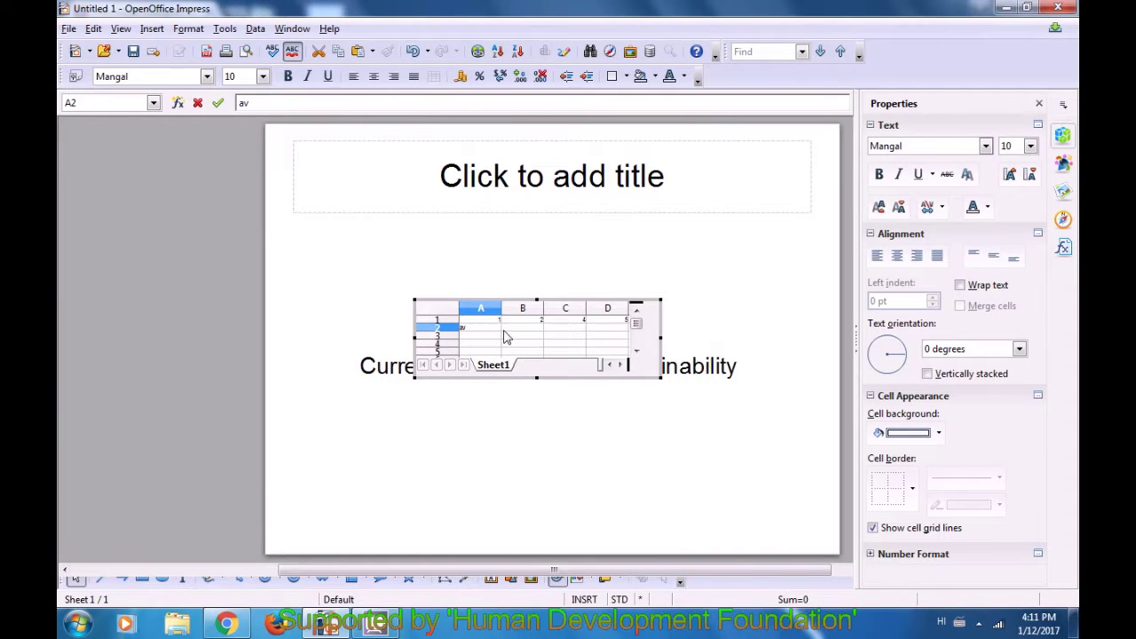
left_click(521, 329)
type("a")
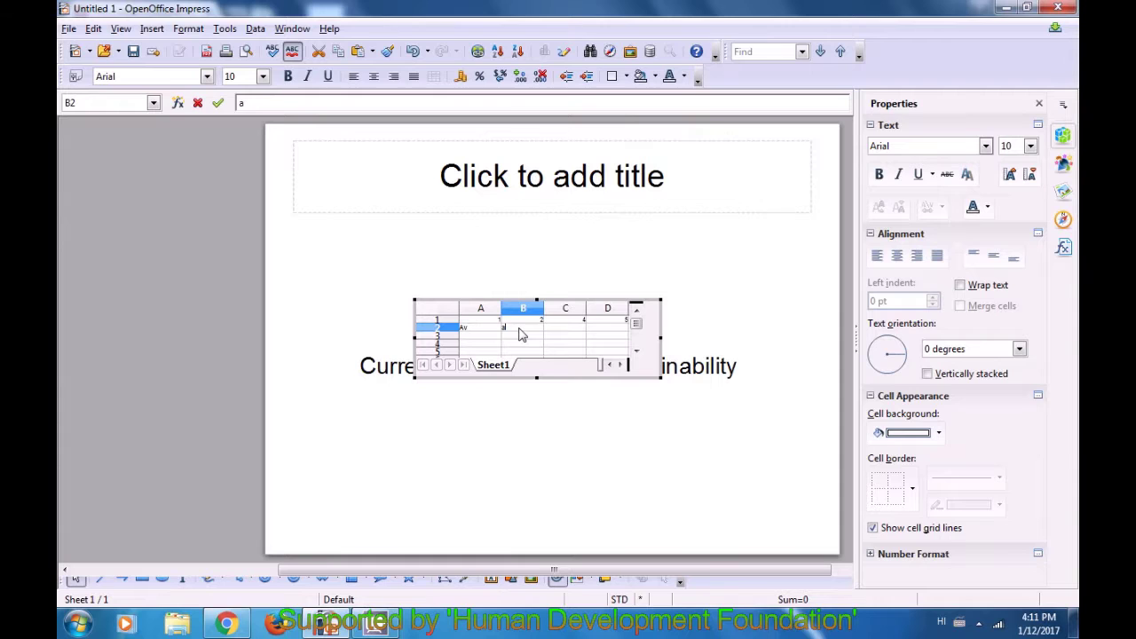
type("c")
left_click(559, 330)
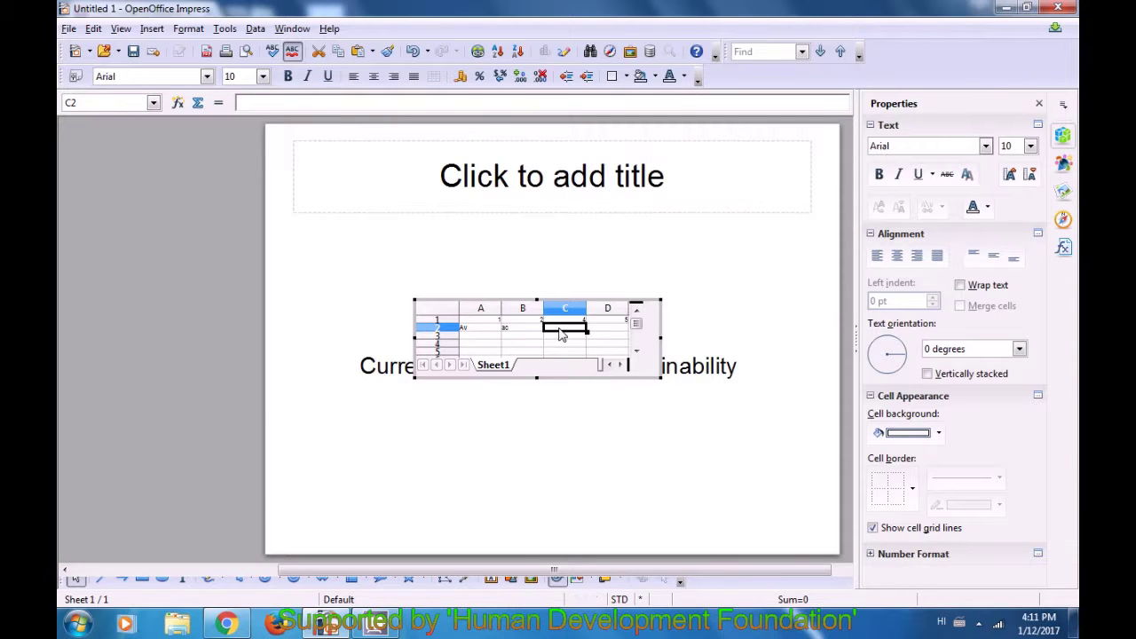
type("wr")
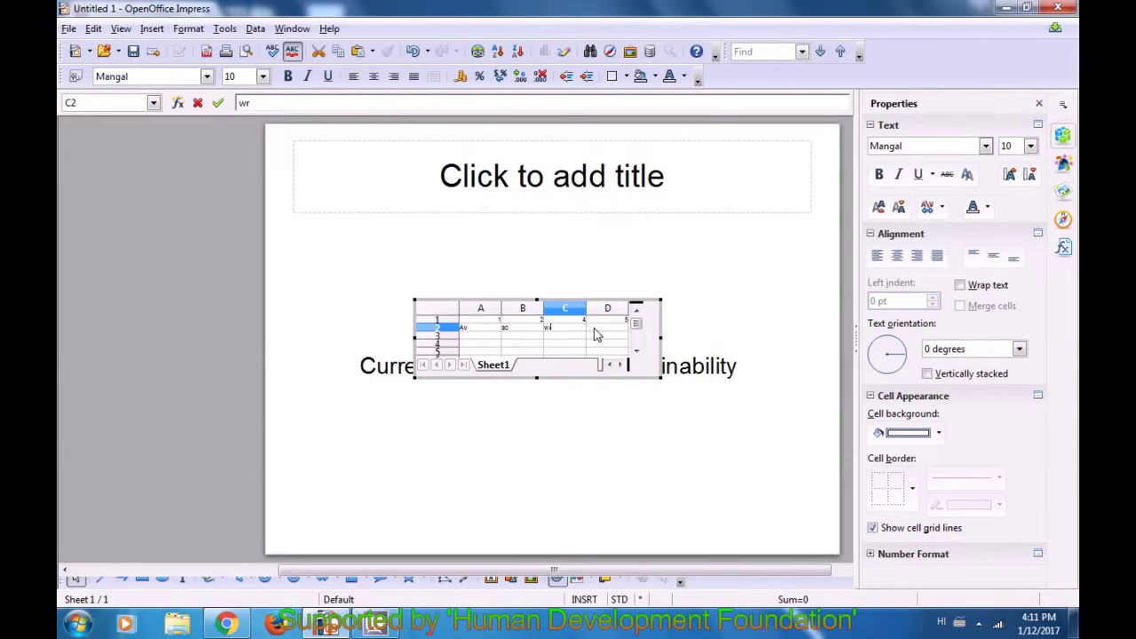
left_click(597, 330)
type("t")
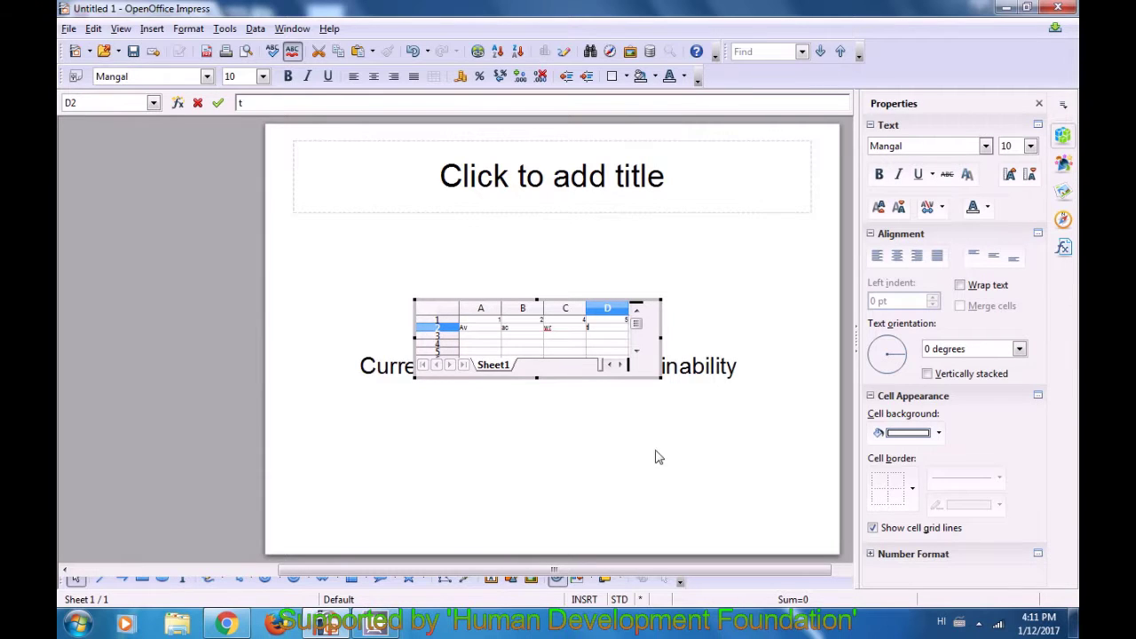
left_click(396, 436)
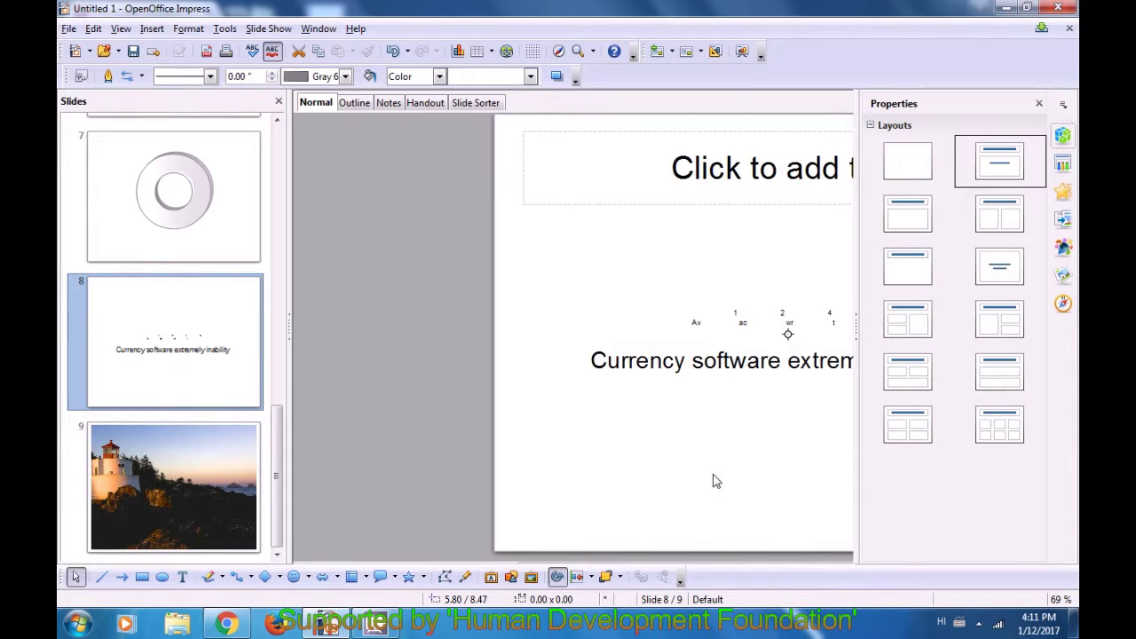
scroll(712, 475, "down", 1)
scroll(712, 473, "up", 4)
left_click_drag(774, 510, 697, 525)
left_click_drag(680, 563, 796, 563)
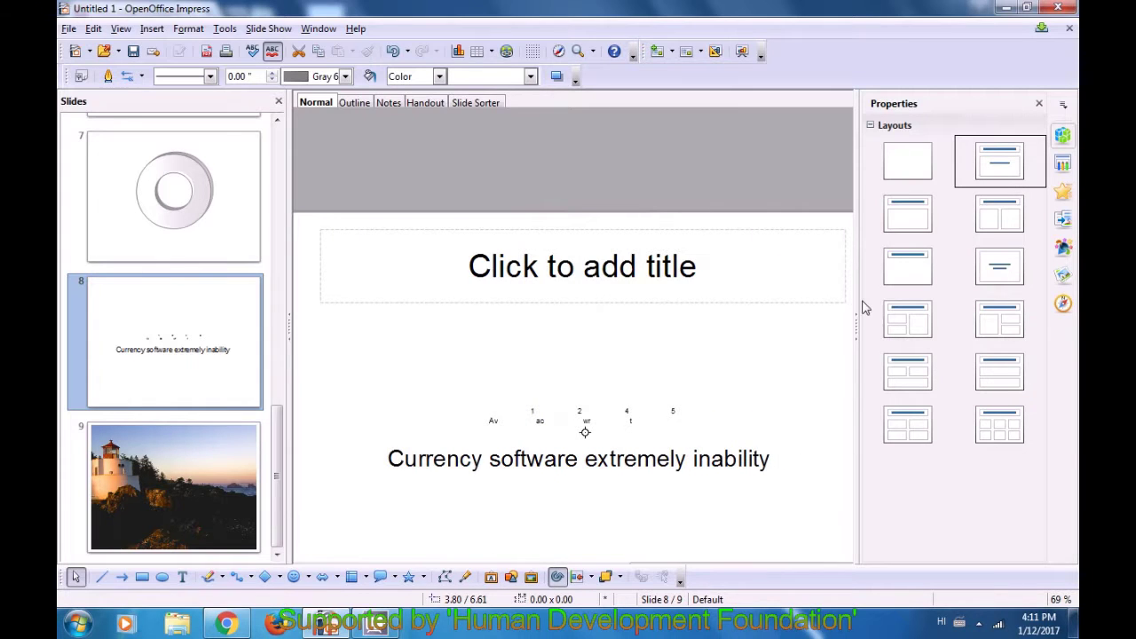
mouse_move(862, 286)
left_mouse_down()
mouse_move(865, 302)
mouse_move(852, 299)
left_mouse_up()
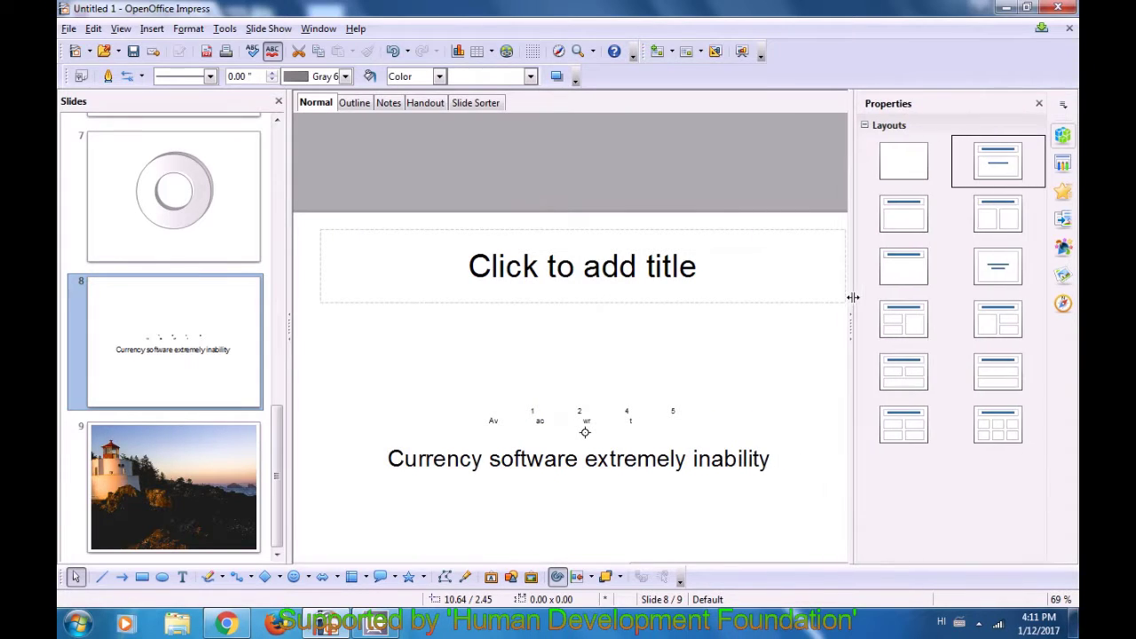
scroll(683, 339, "down", 5)
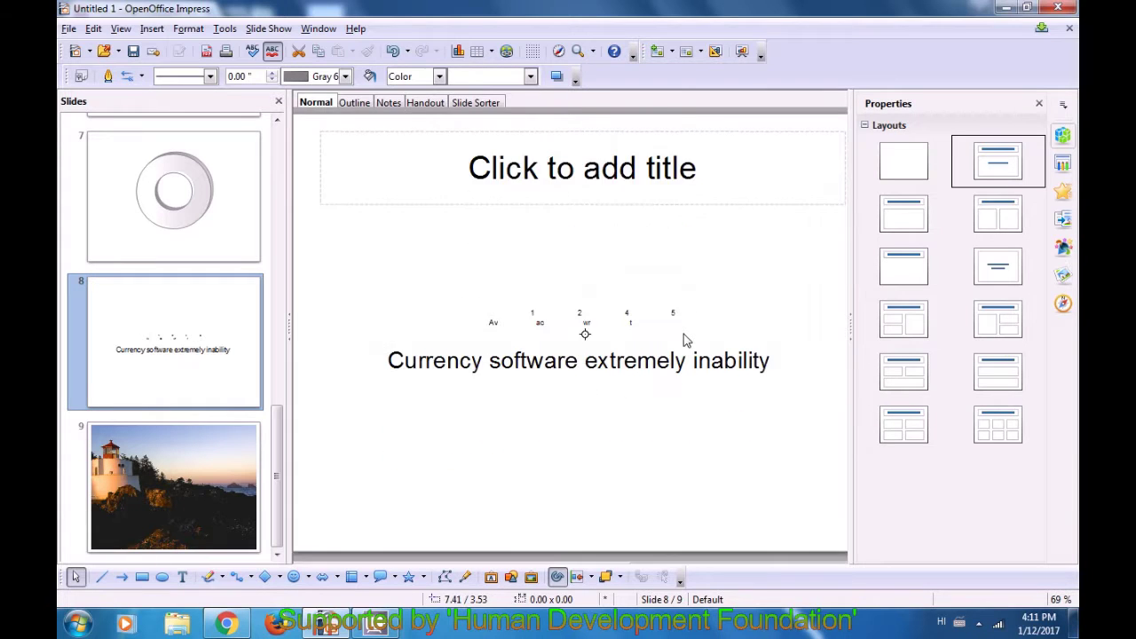
scroll(684, 338, "up", 2)
left_click(536, 327)
- Reopen the embedded sheet and delete the value 1 from cell A1
double_click(543, 340)
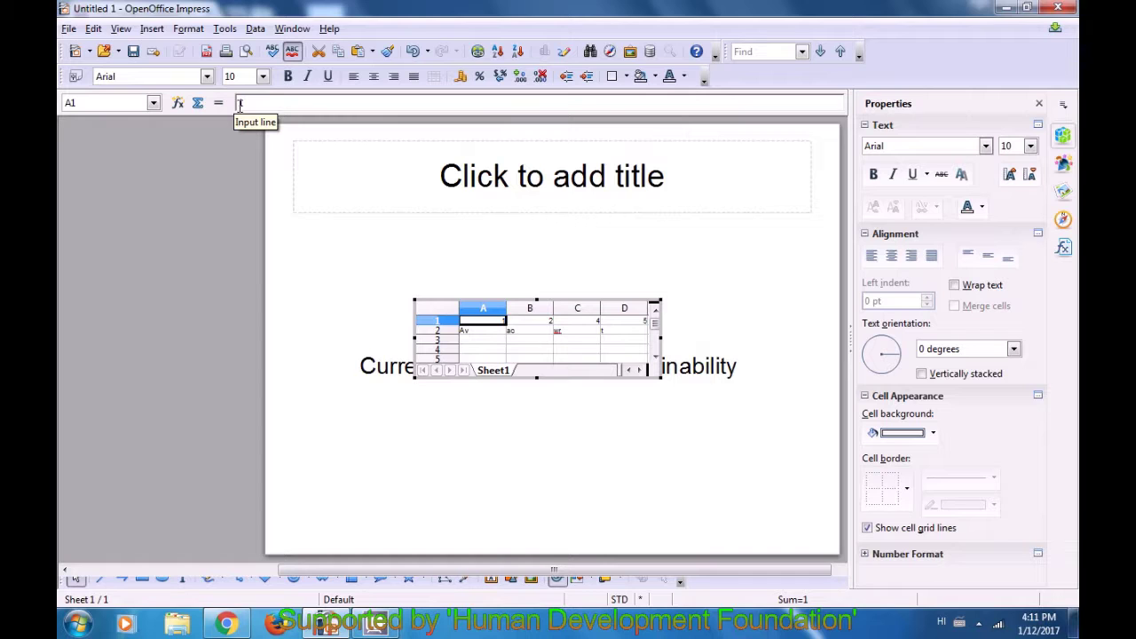
left_click(268, 104)
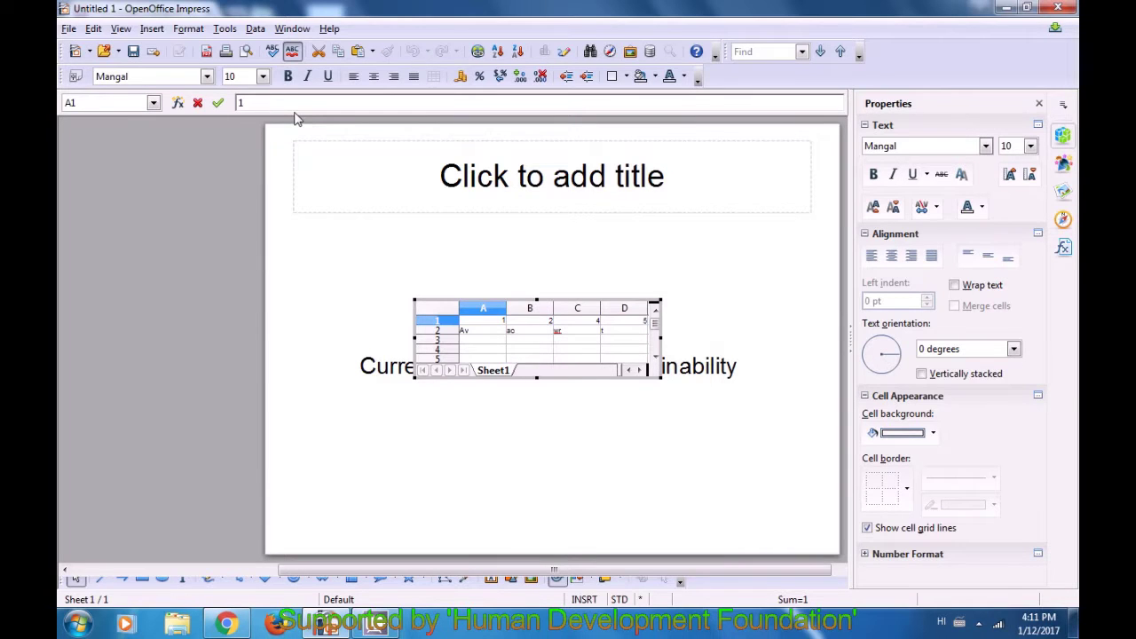
key("BackSpace")
left_click(509, 341)
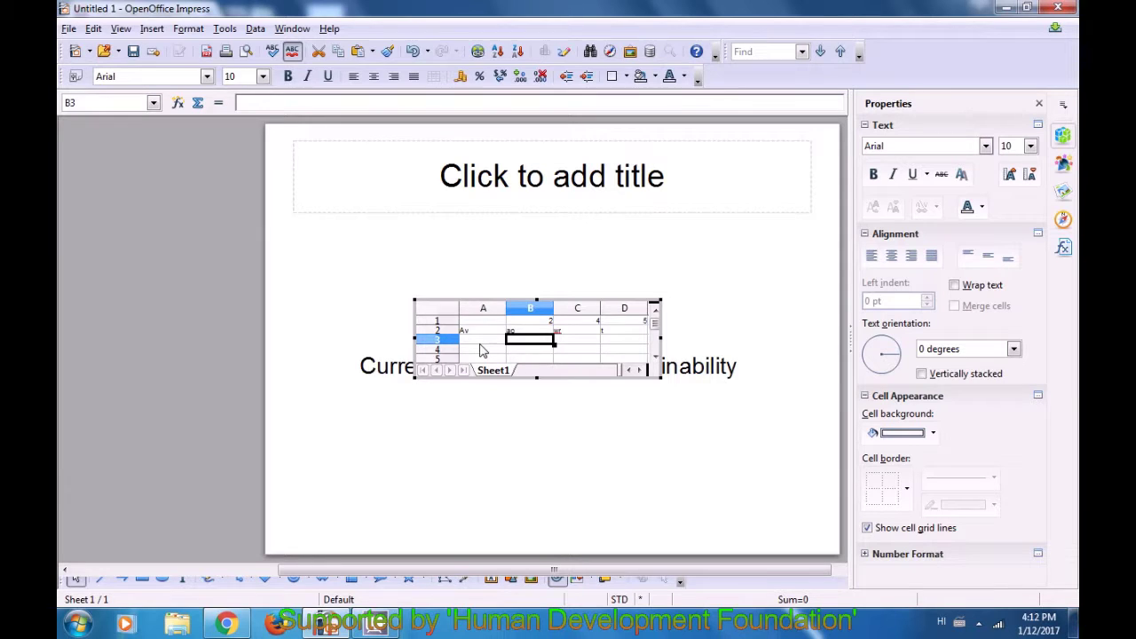
- Enter =SUM(B1:C1) in cell A4, giving 6, then leave sheet editing
left_click(479, 351)
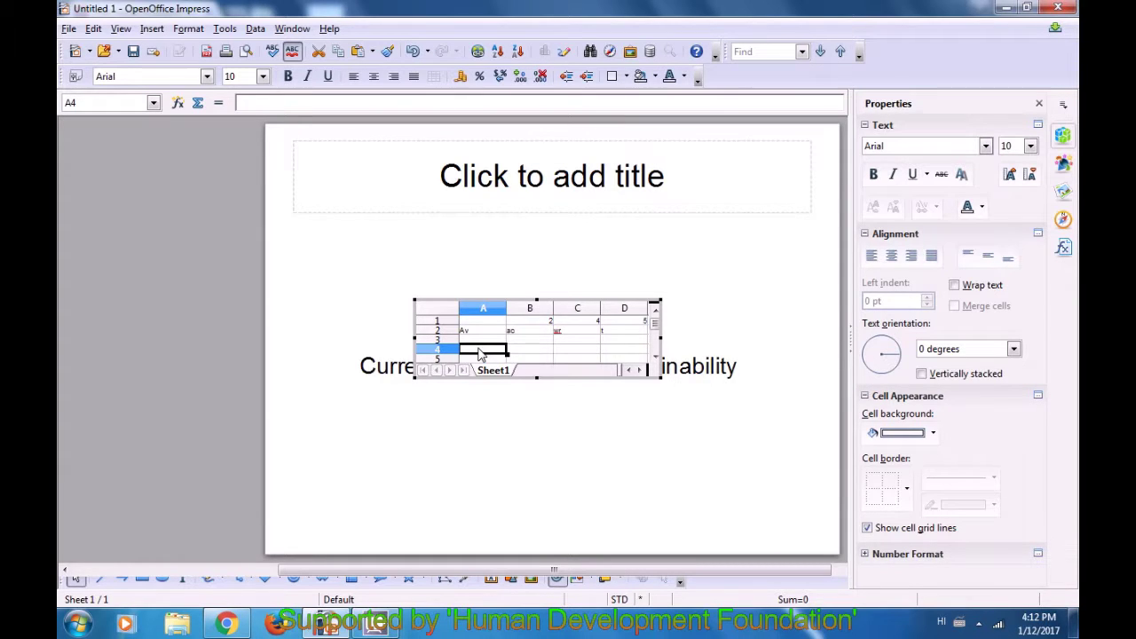
type("=")
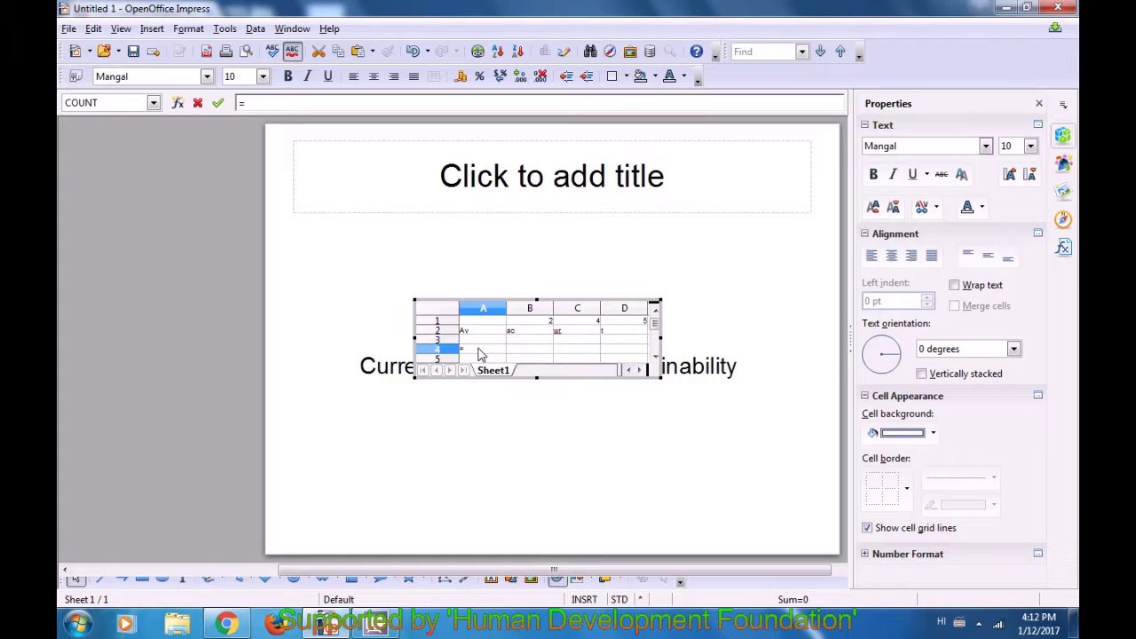
type("sum")
key("Return")
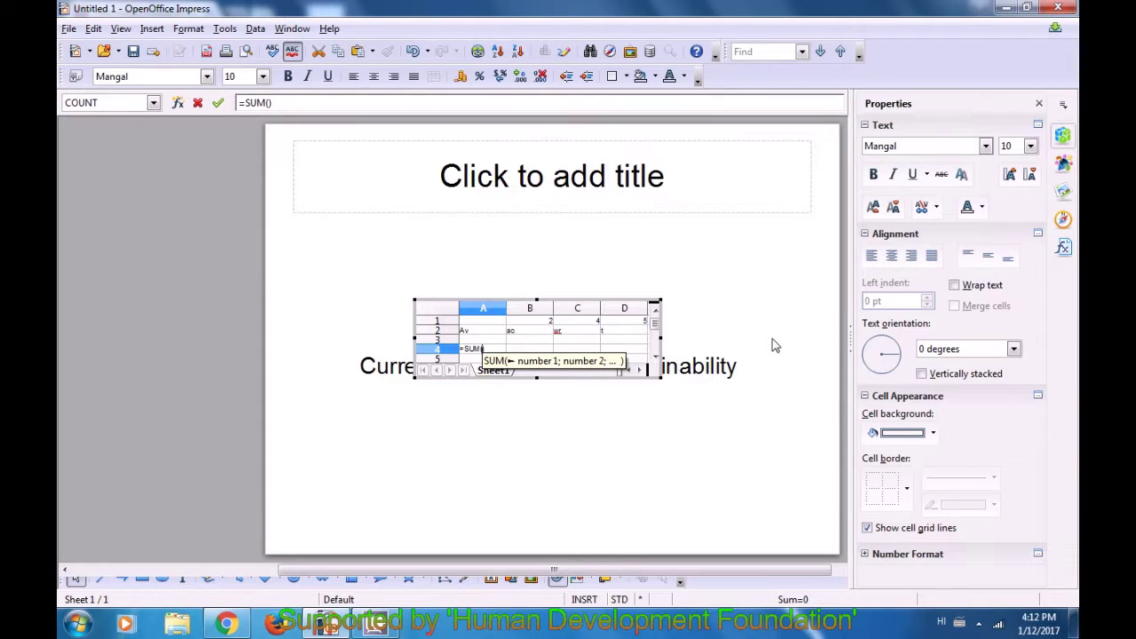
key("BackSpace")
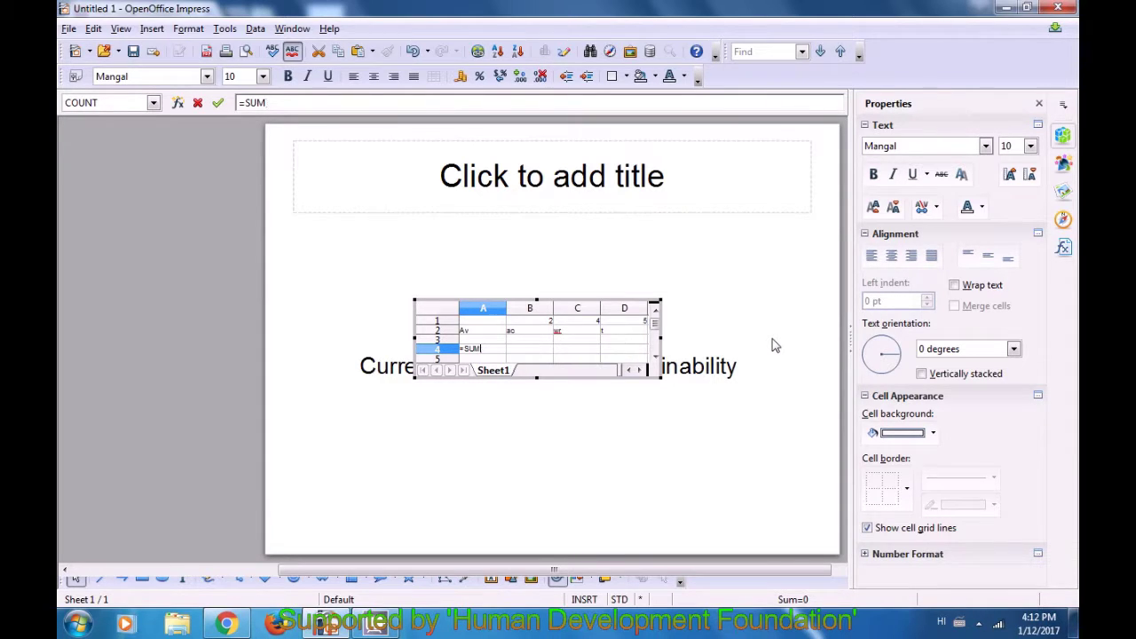
key("BackSpace")
type("m(")
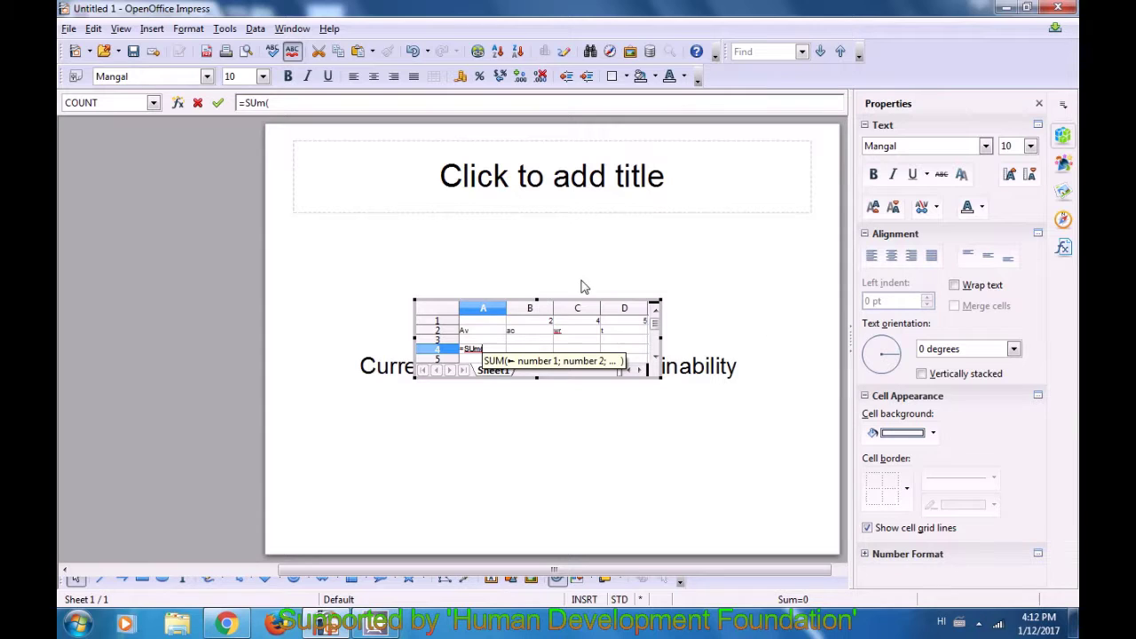
left_click_drag(546, 321, 569, 323)
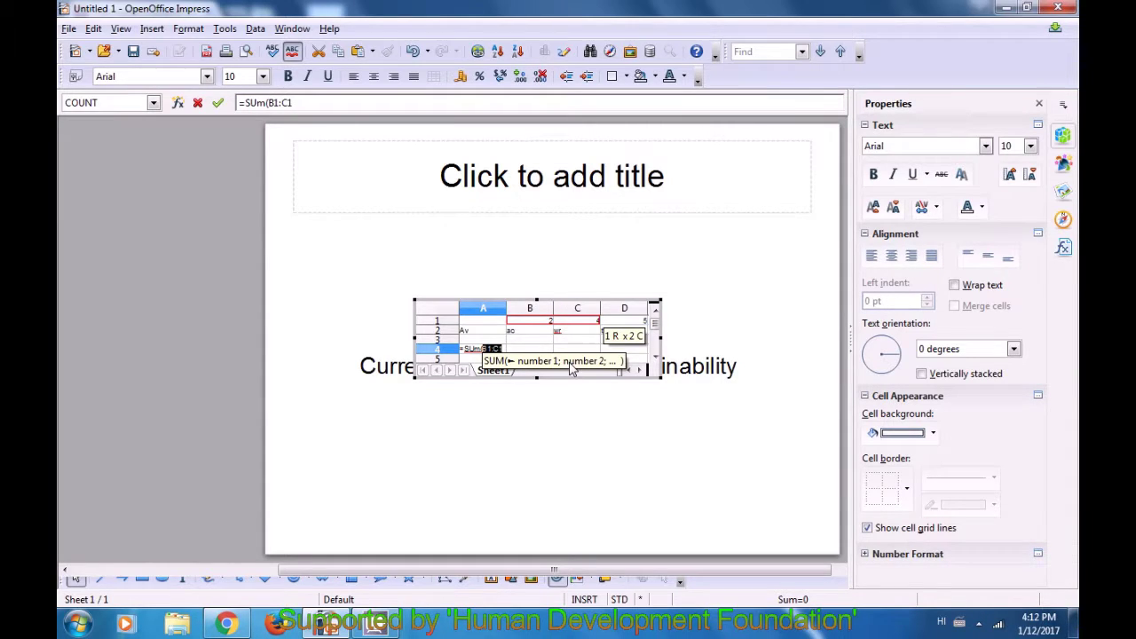
type(")")
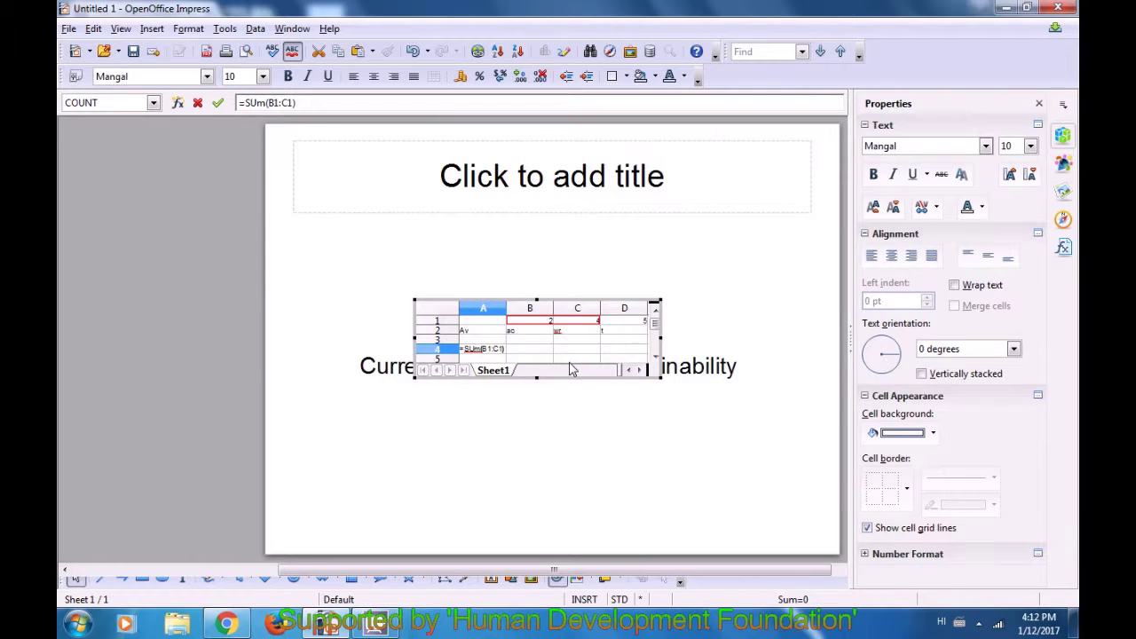
key("Return")
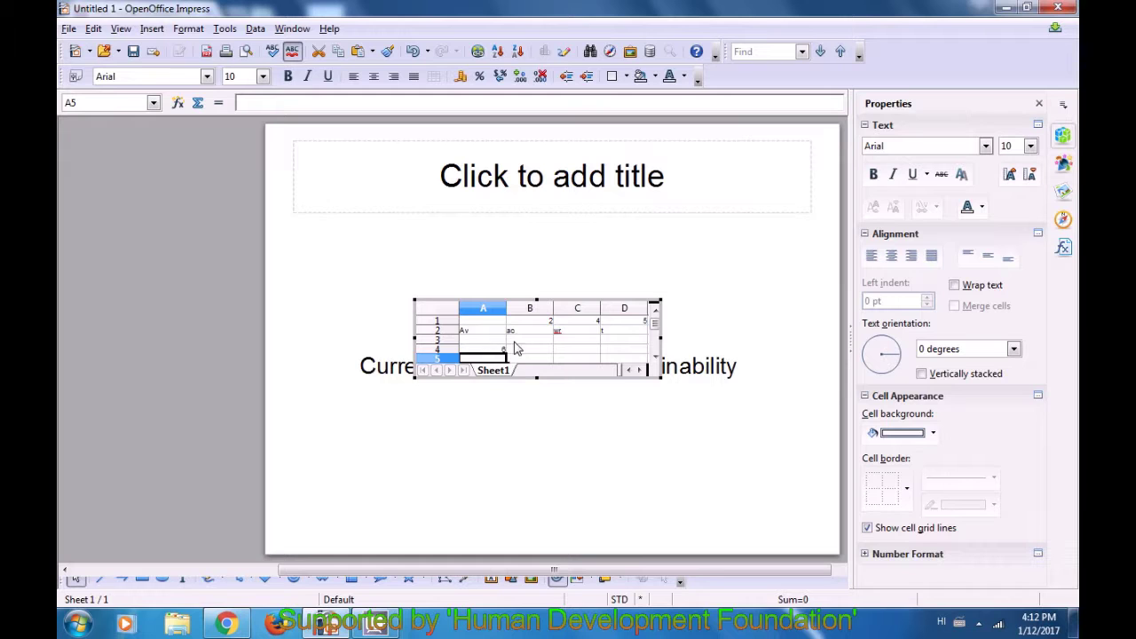
left_click(501, 352)
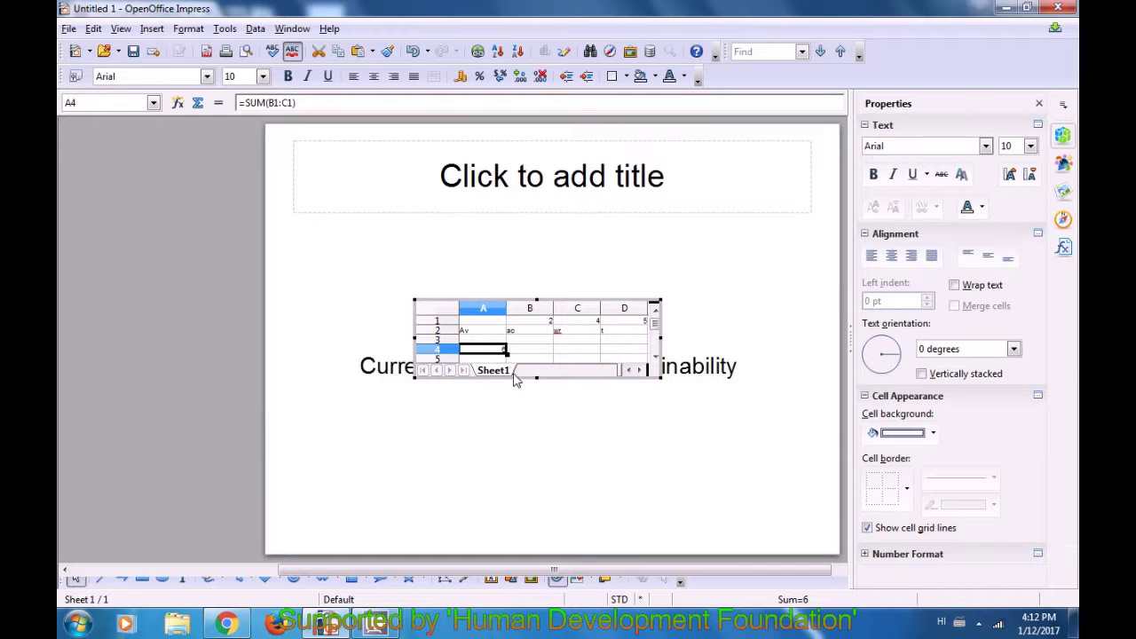
left_click(533, 473)
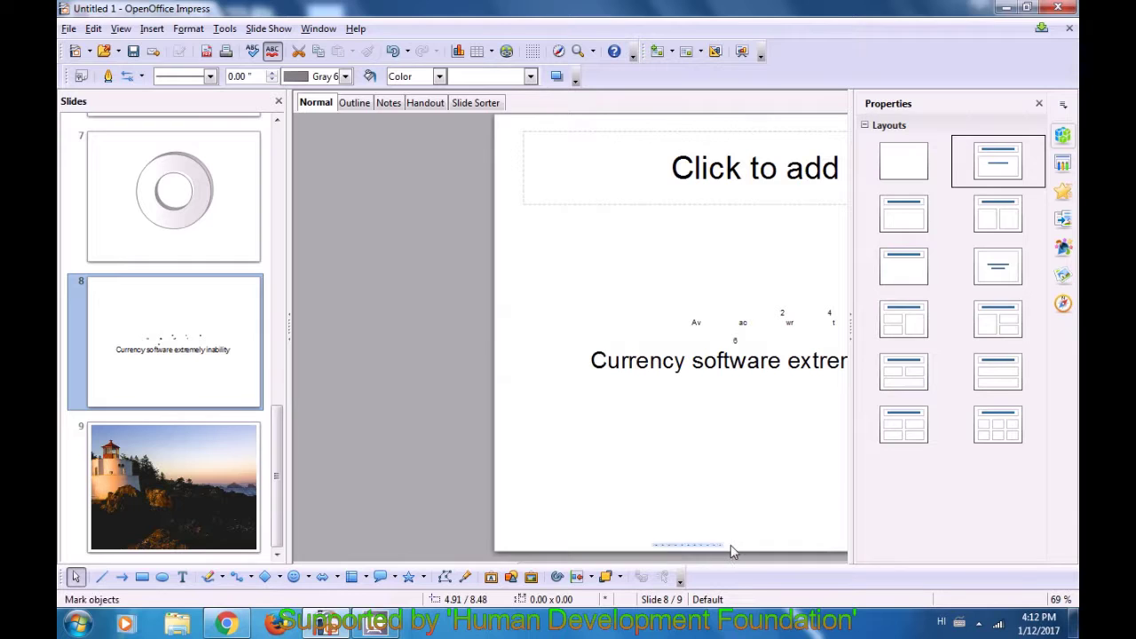
- Bring slide 9's lighthouse photo into view and open the Tools menu
scroll(804, 538, "down", 1)
scroll(805, 538, "up", 2)
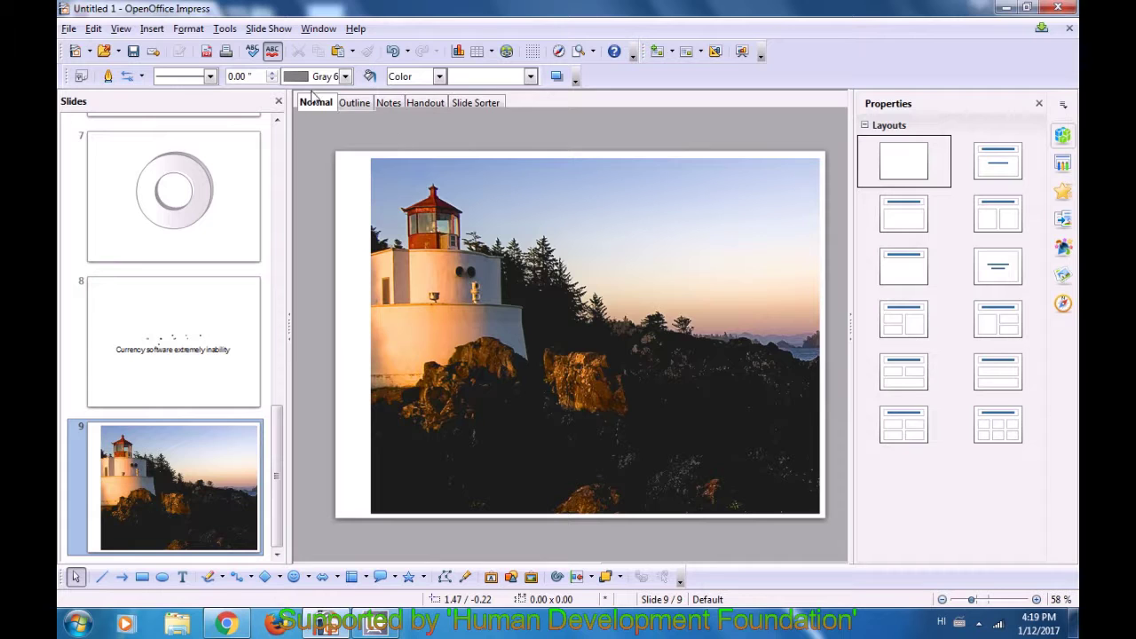
left_click(225, 28)
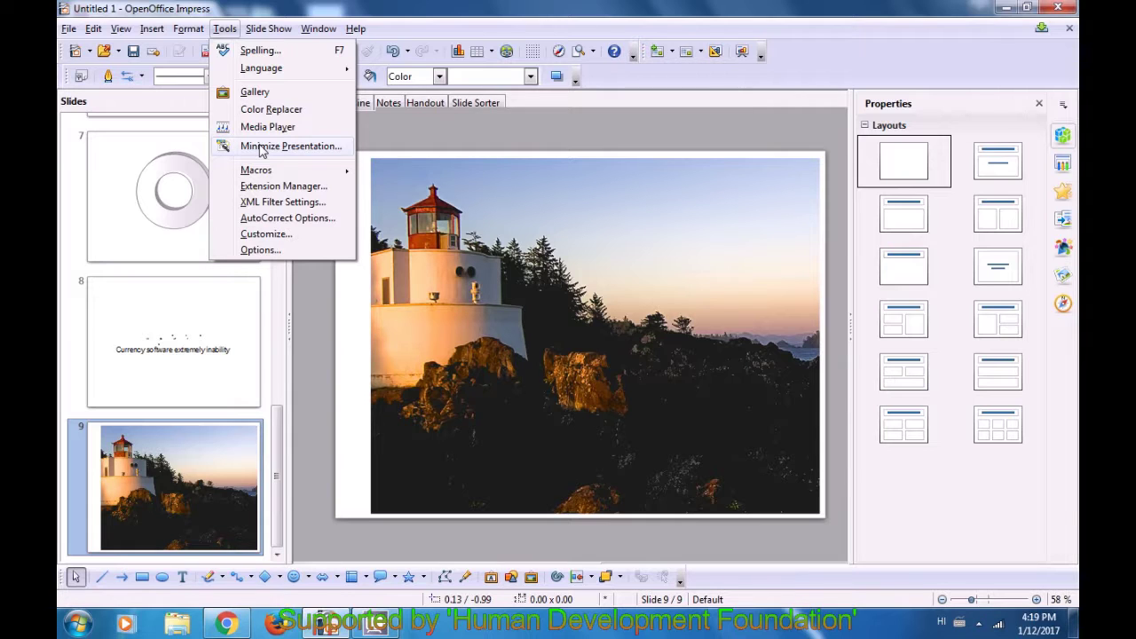
- Launch the Presentation Minimizer with Screen optimized (smallest file size) settings and continue
left_click(261, 149)
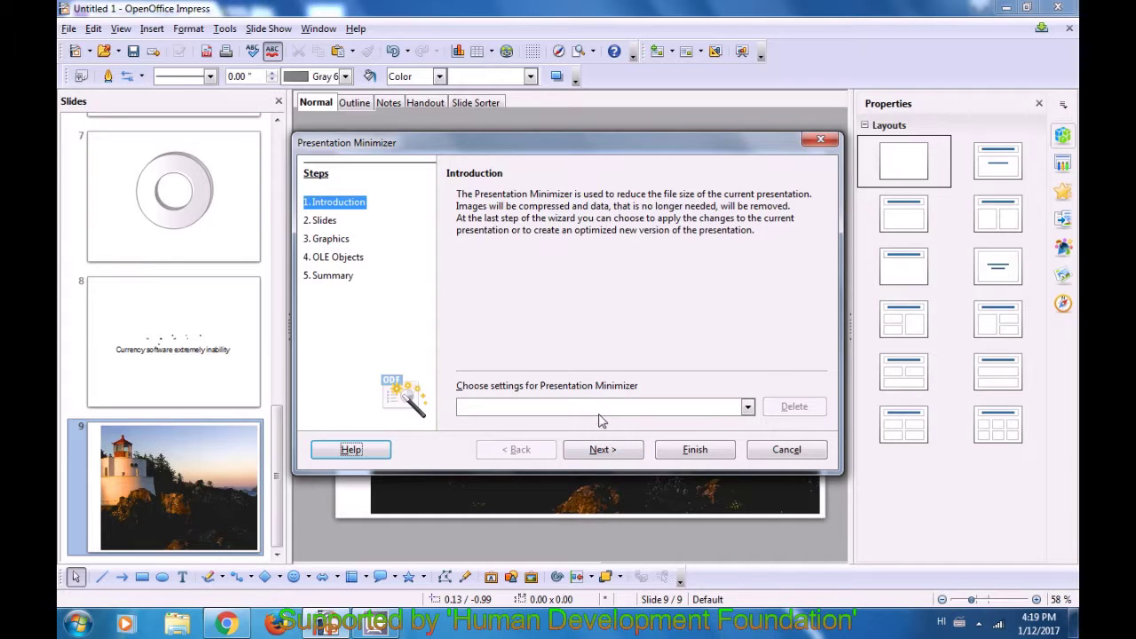
left_click(748, 409)
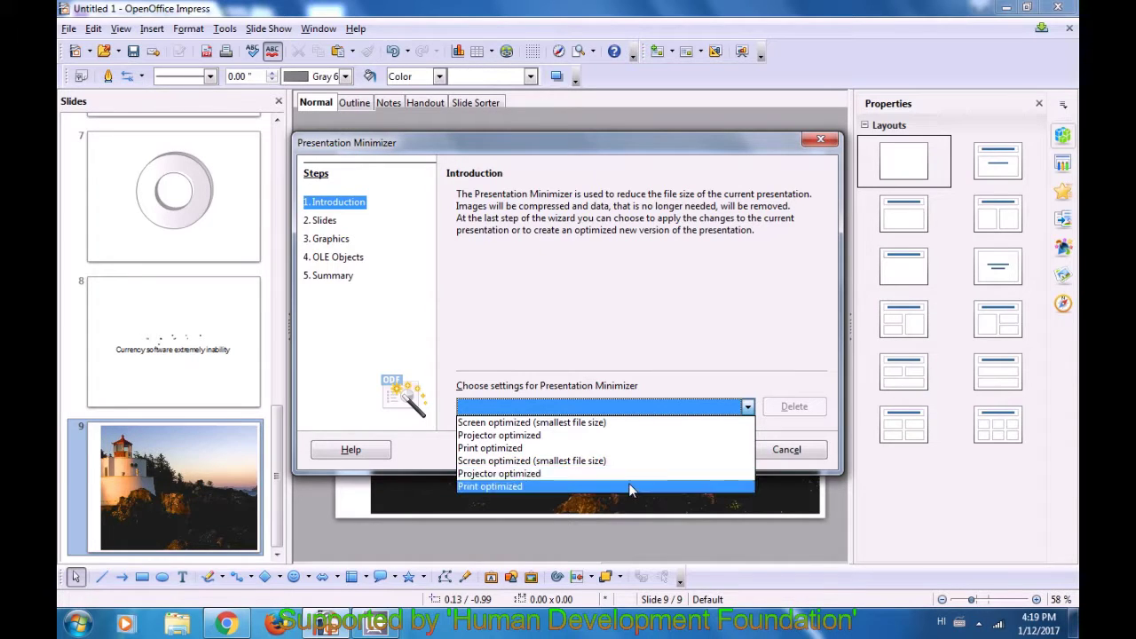
left_click(586, 422)
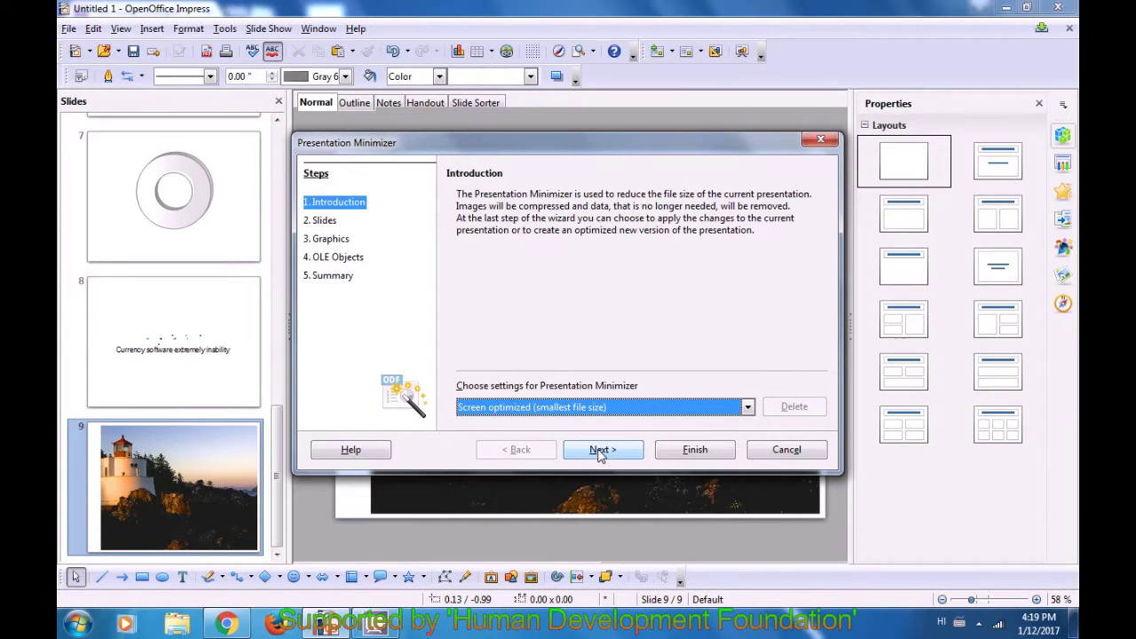
left_click(600, 451)
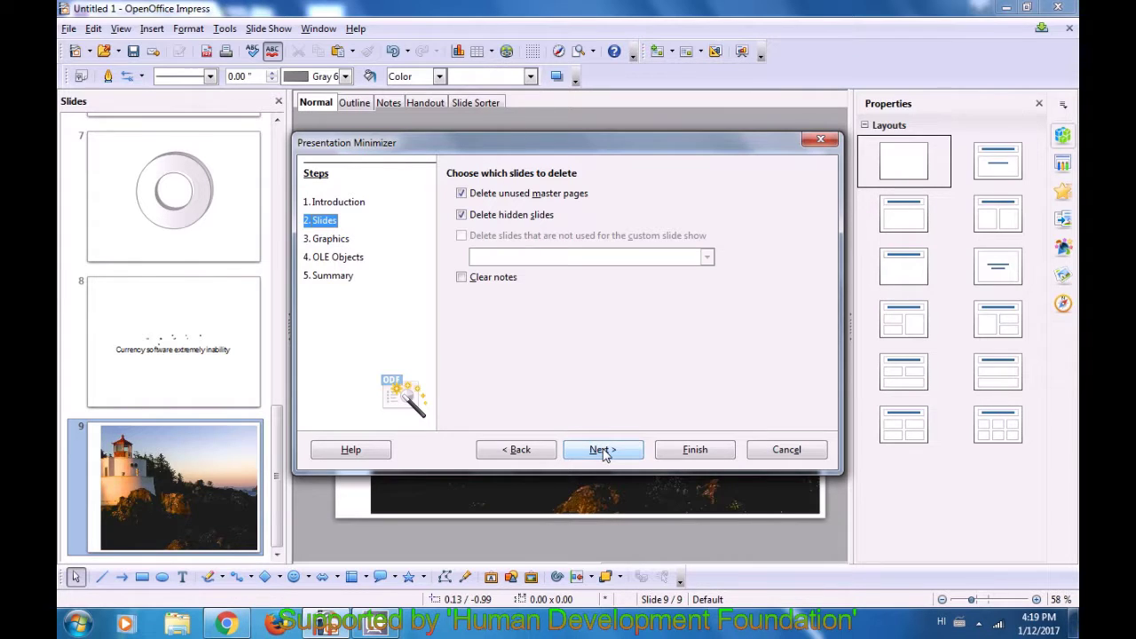
- Choose lossless image compression and advance past OLE Objects to the Summary page
left_click(602, 451)
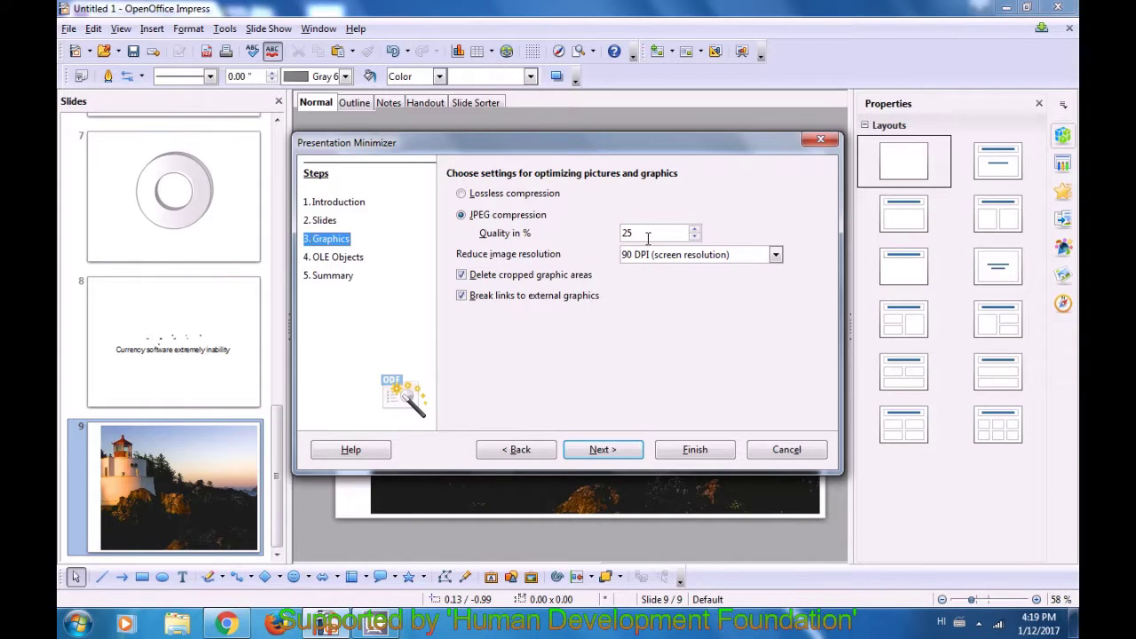
left_click(464, 195)
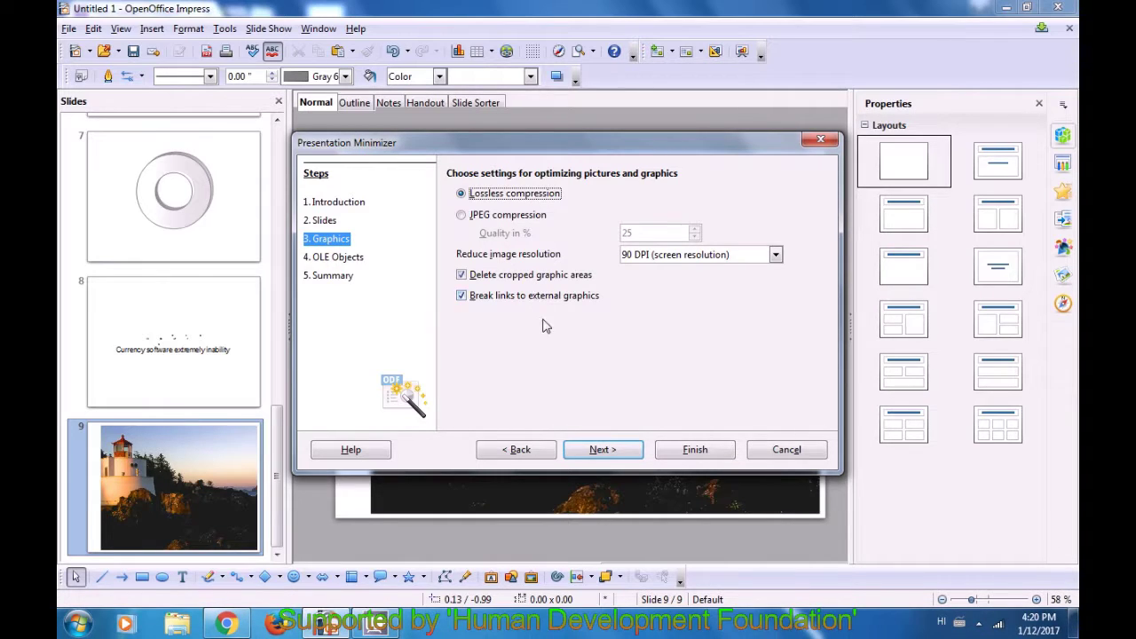
left_click(605, 451)
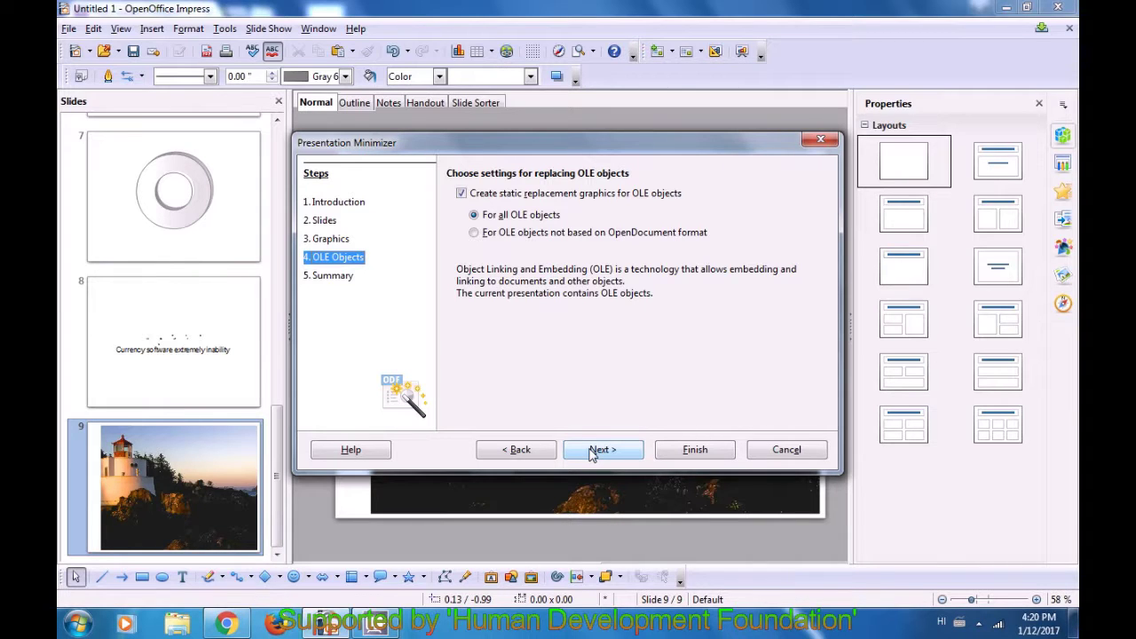
left_click(592, 452)
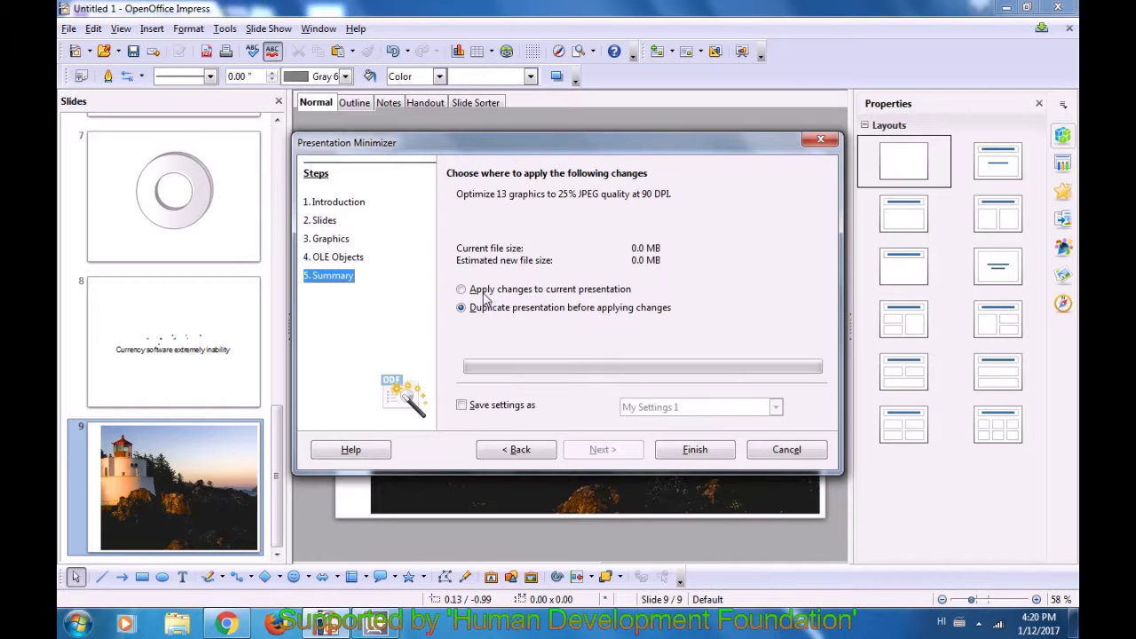
- Select Duplicate presentation before applying changes and finish the minimizer wizard
left_click(462, 290)
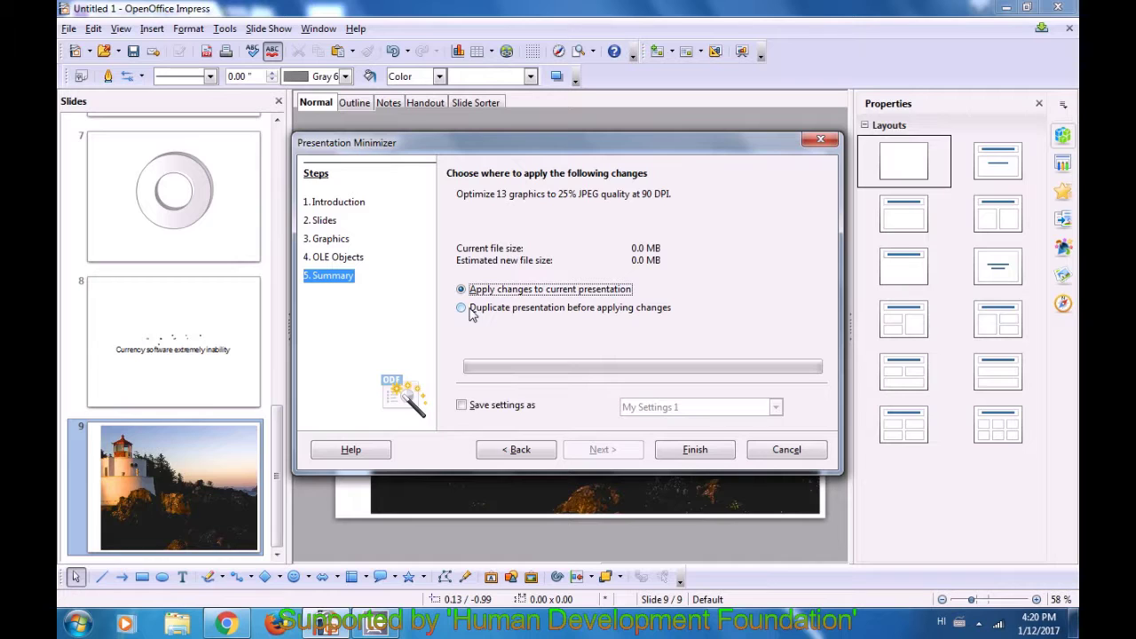
left_click(461, 308)
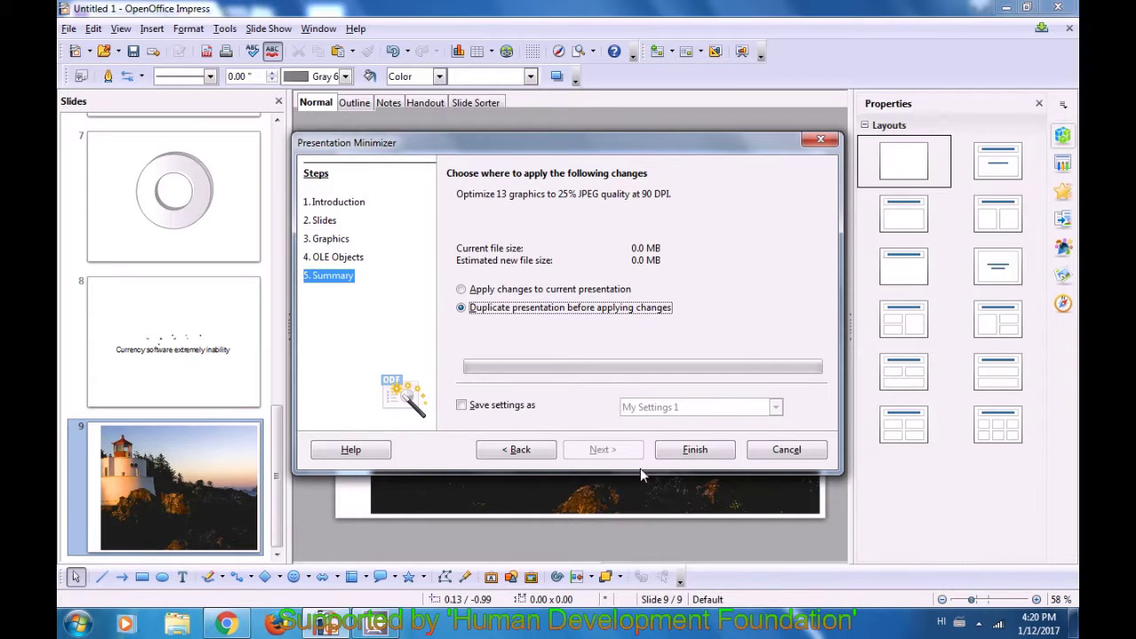
left_click(697, 451)
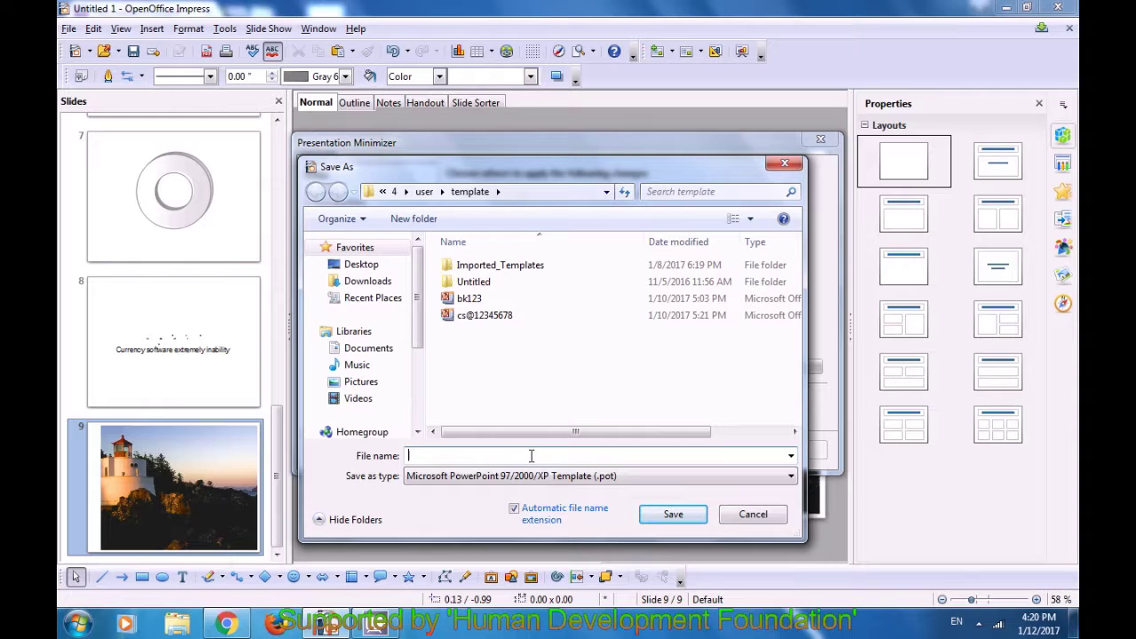
type("bk")
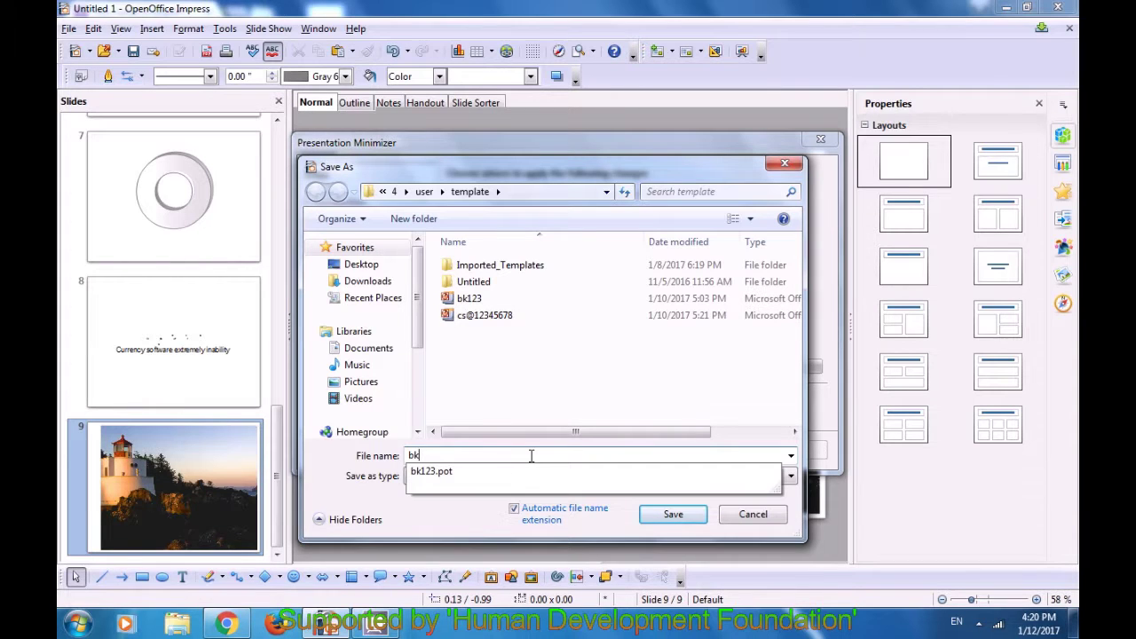
type("@123456")
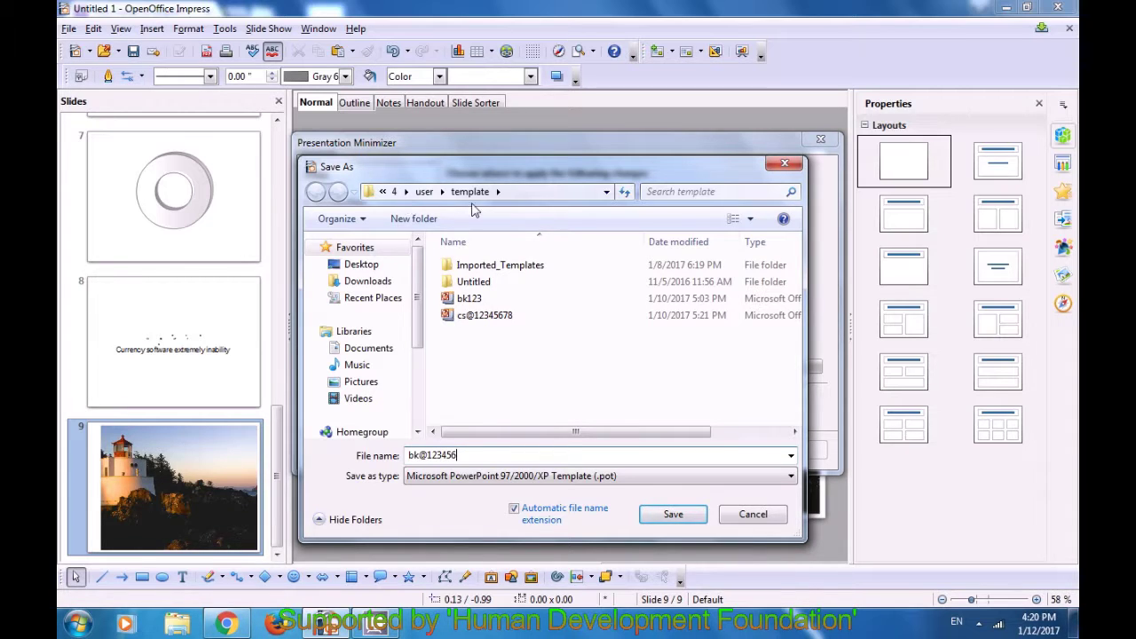
left_click(369, 350)
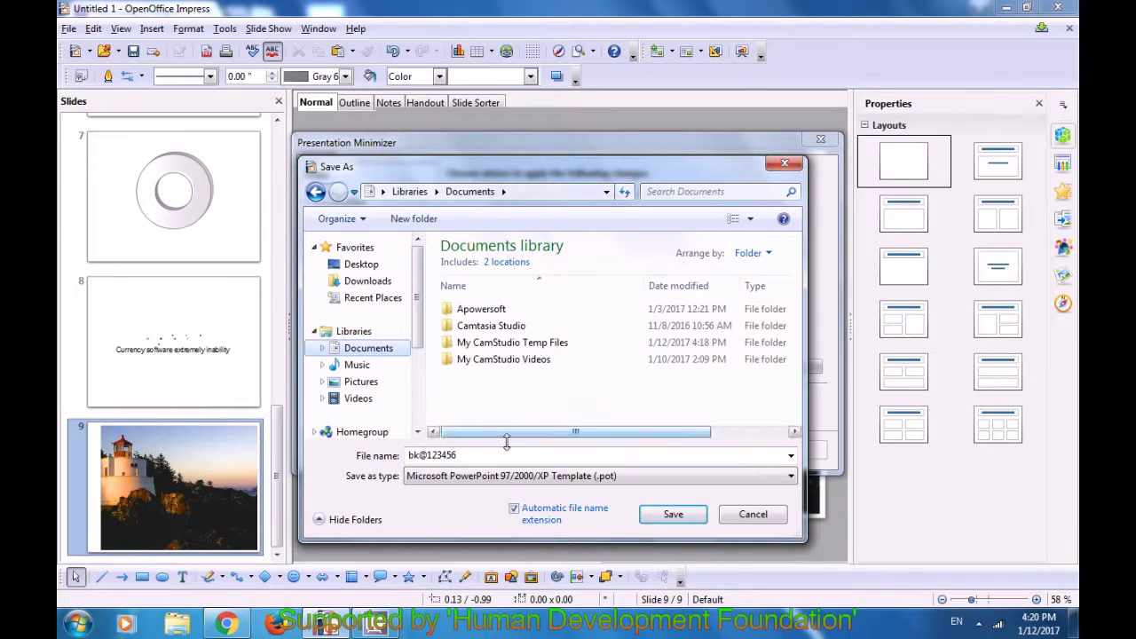
left_click(671, 515)
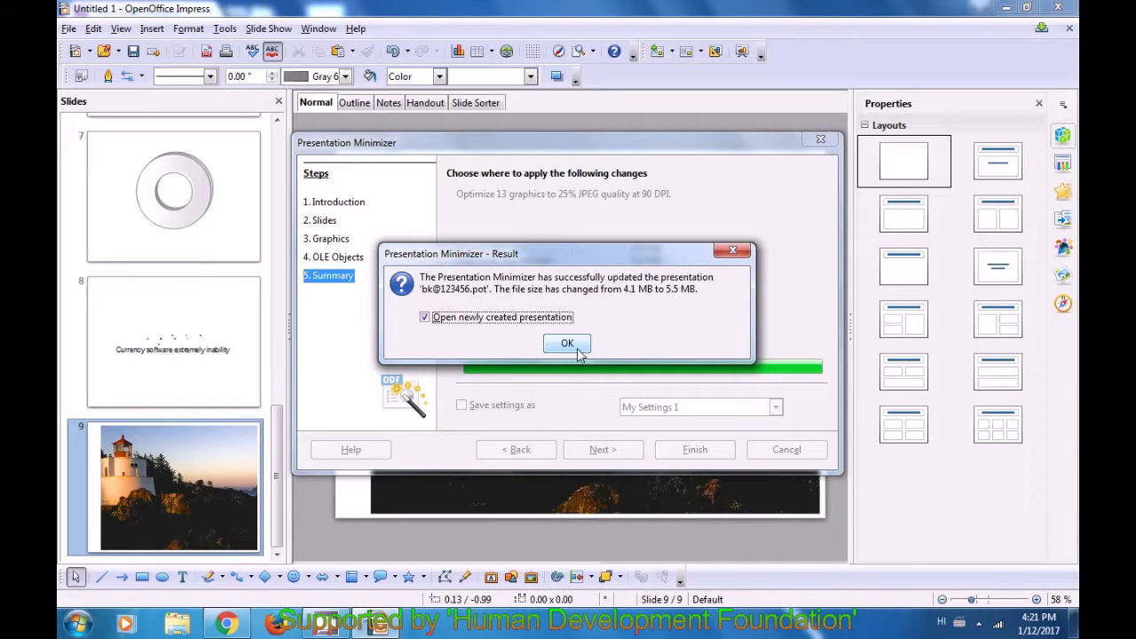
left_click(567, 344)
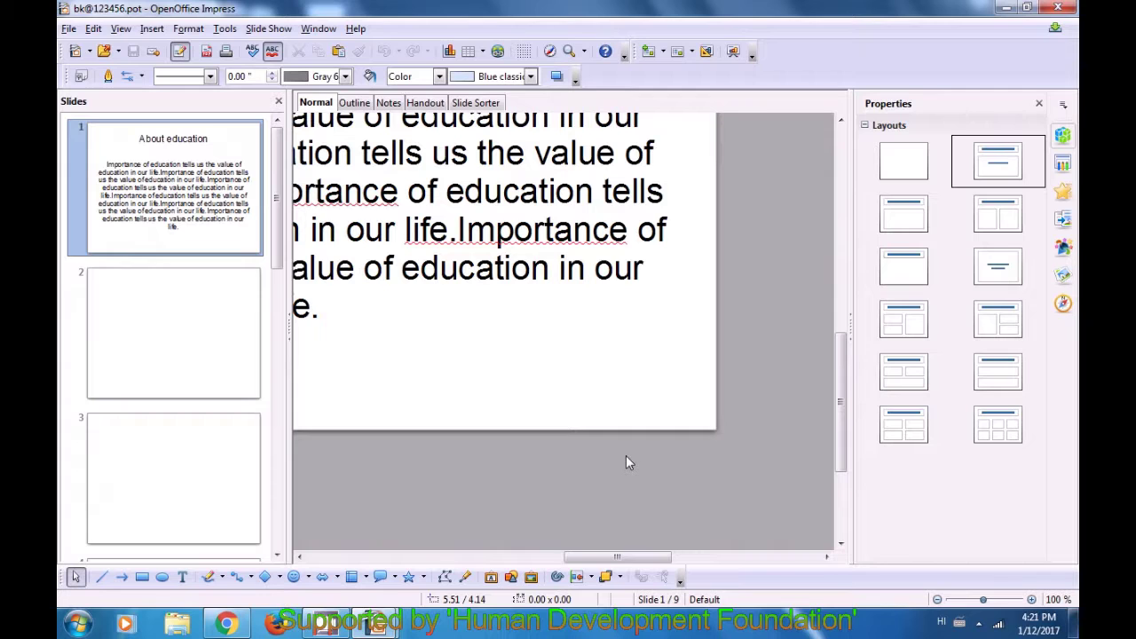
left_click(968, 602)
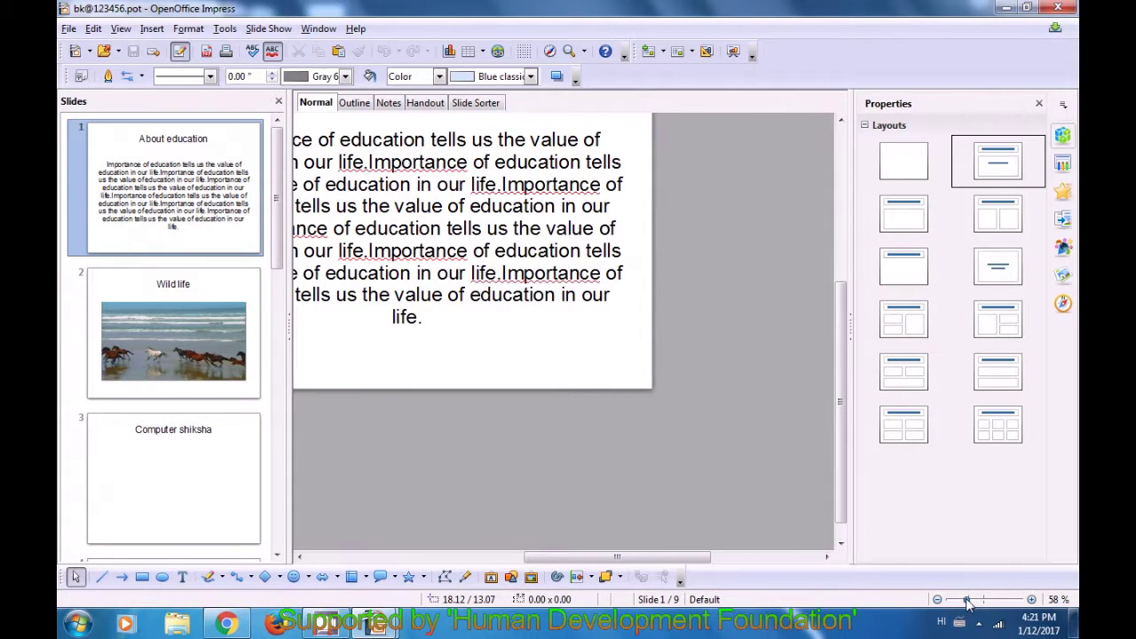
left_click(970, 601)
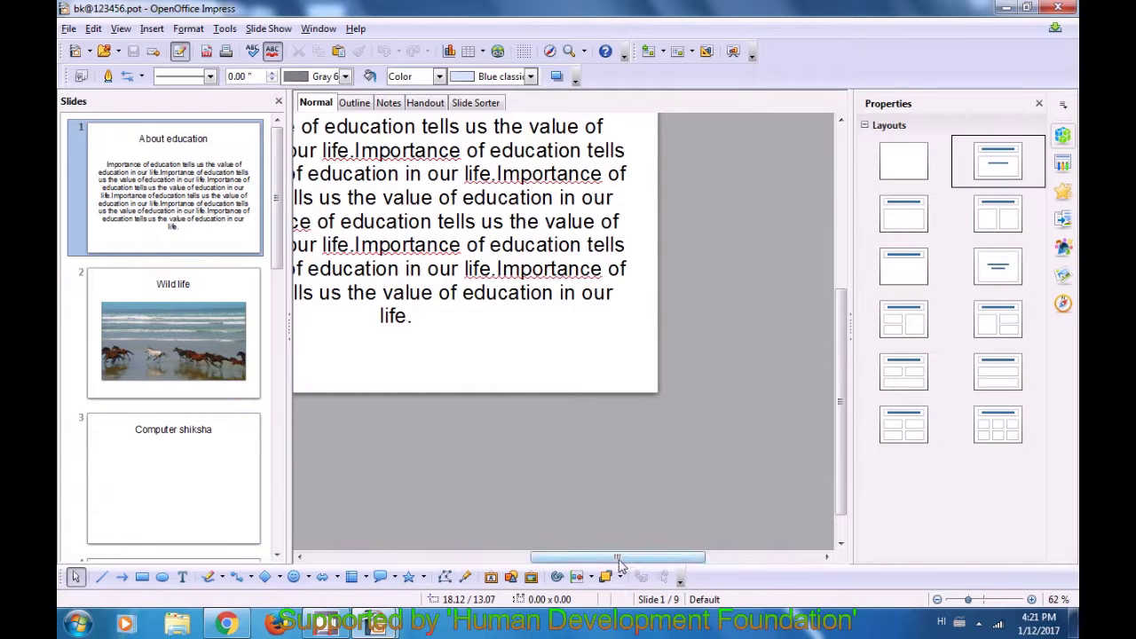